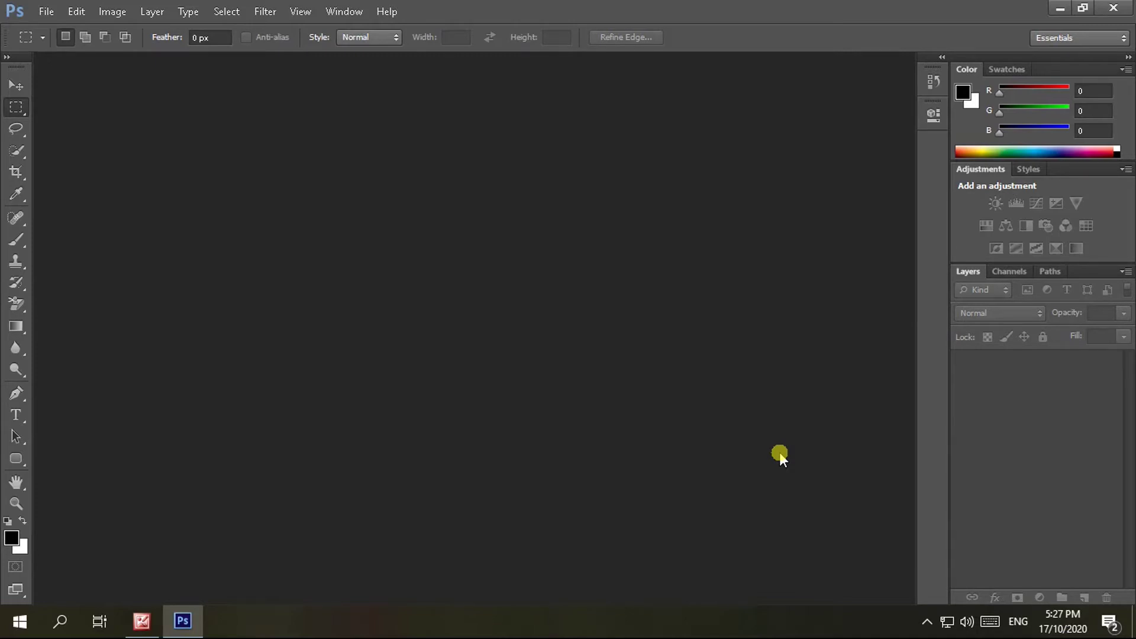
- Minimize Photoshop and bring up the mountain panorama in Picture Manager
{"action": "left_click", "coordinate": [1060, 9]}
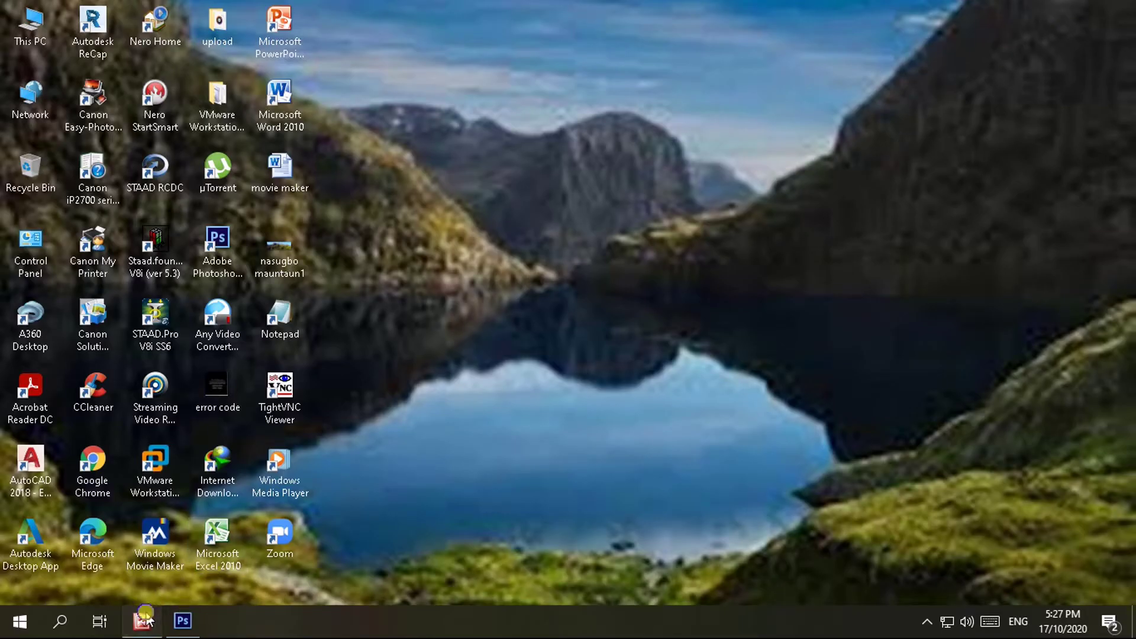
{"action": "left_click", "coordinate": [141, 621]}
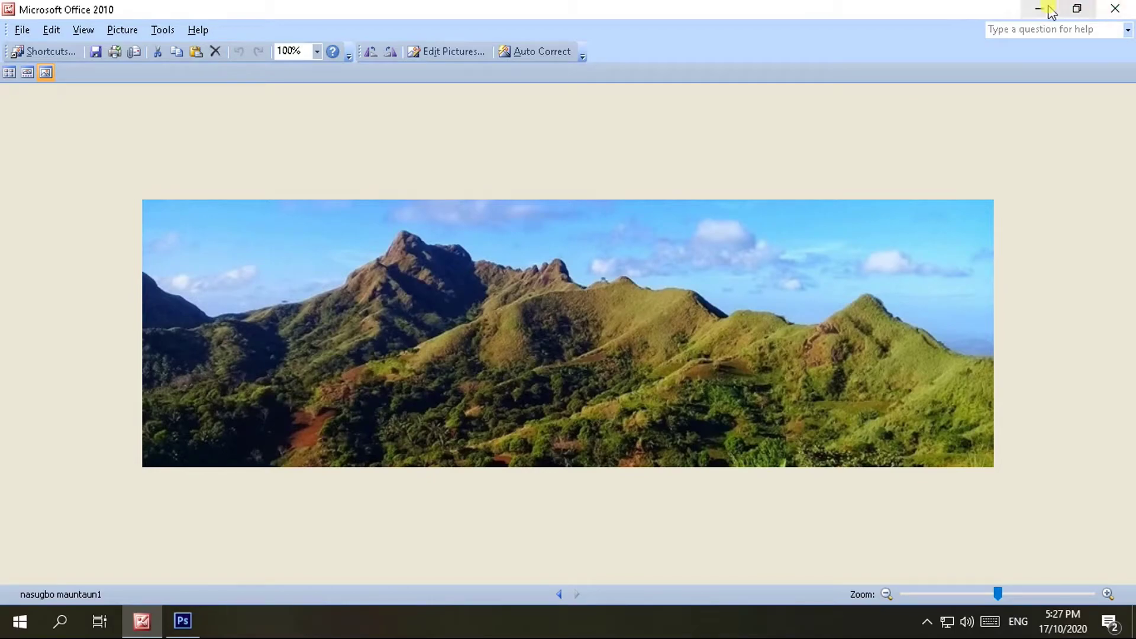
- Hide and restore the Picture Manager window, then close the mountain photo viewer
{"action": "left_click", "coordinate": [1039, 9]}
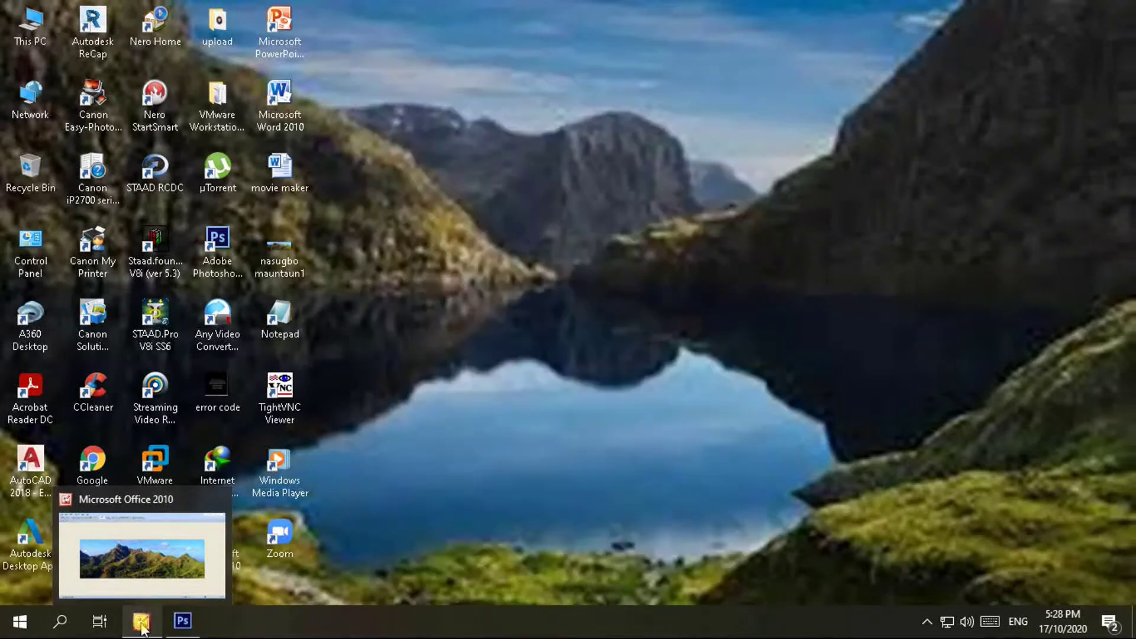
{"action": "left_click", "coordinate": [142, 621]}
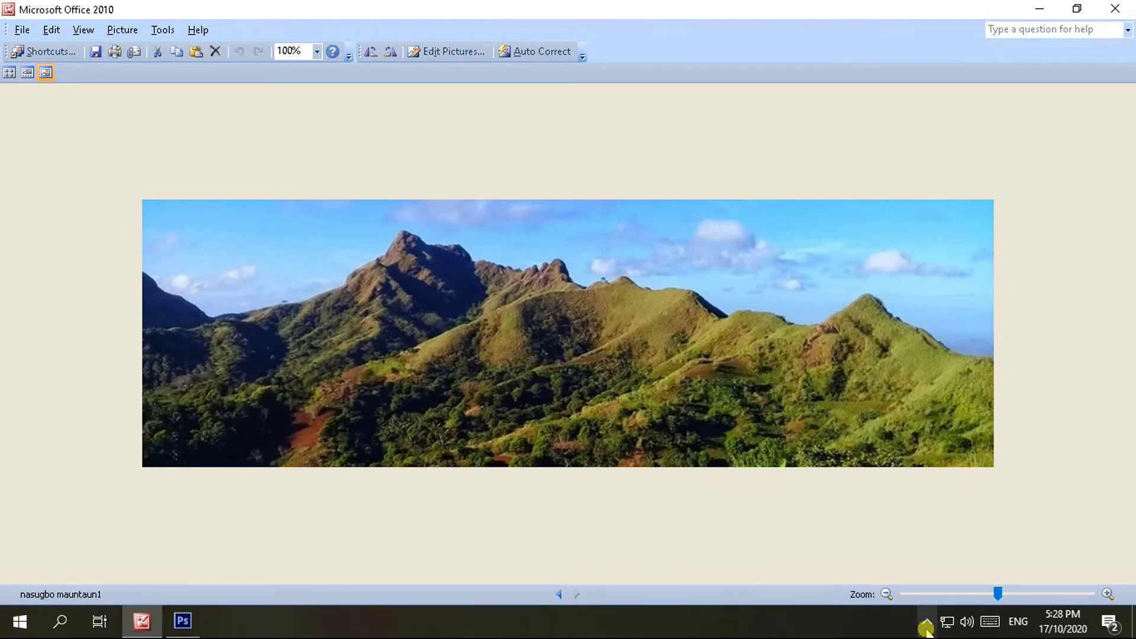
{"action": "left_click", "coordinate": [1117, 8]}
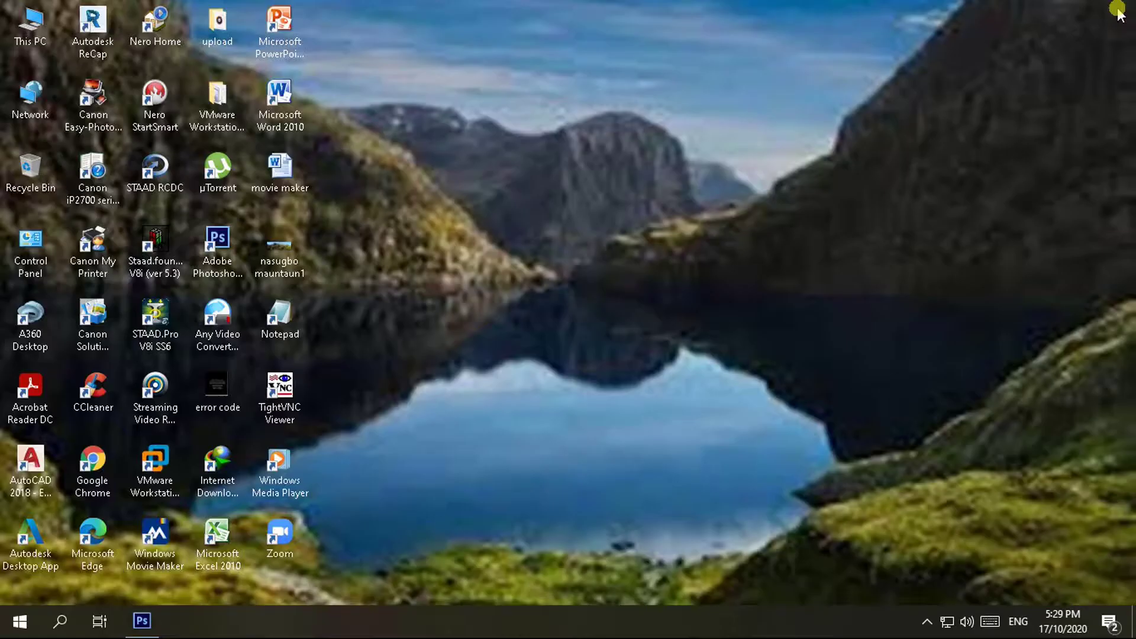
- Restore Photoshop and open nasugbo mauntaun1.jpg from the Desktop
{"action": "left_click", "coordinate": [144, 622]}
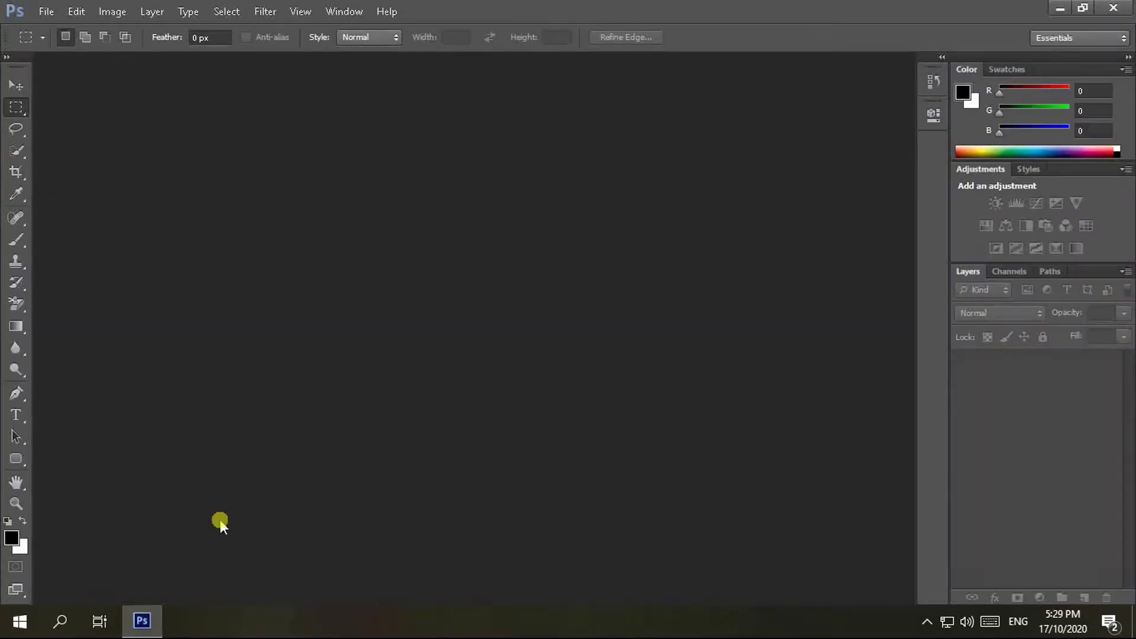
{"action": "left_click", "coordinate": [48, 11]}
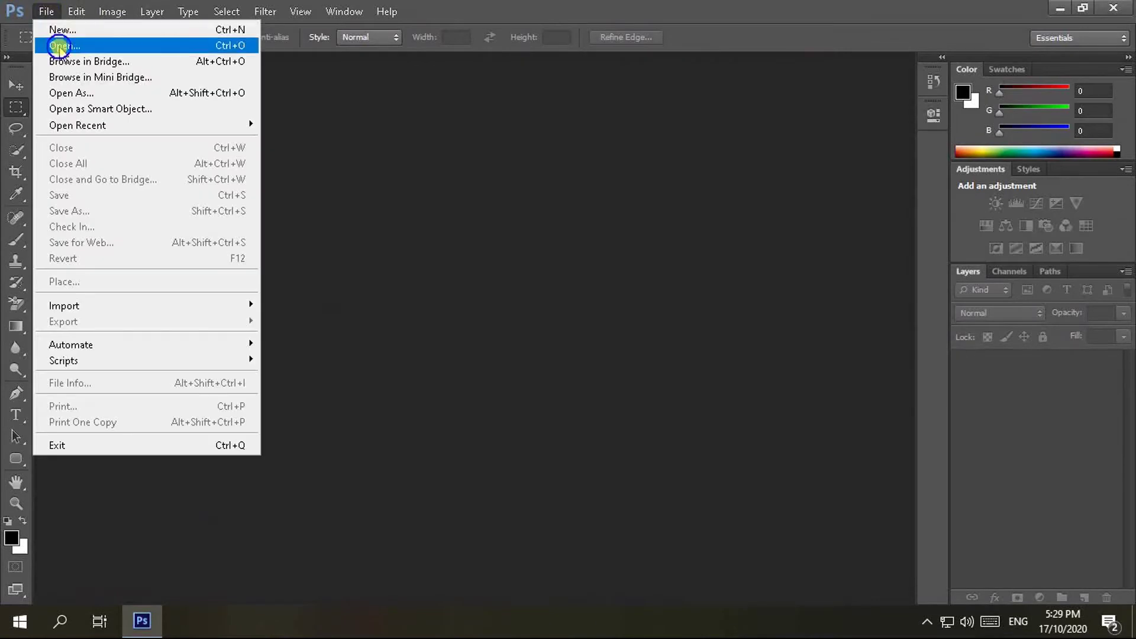
{"action": "left_click", "coordinate": [62, 45]}
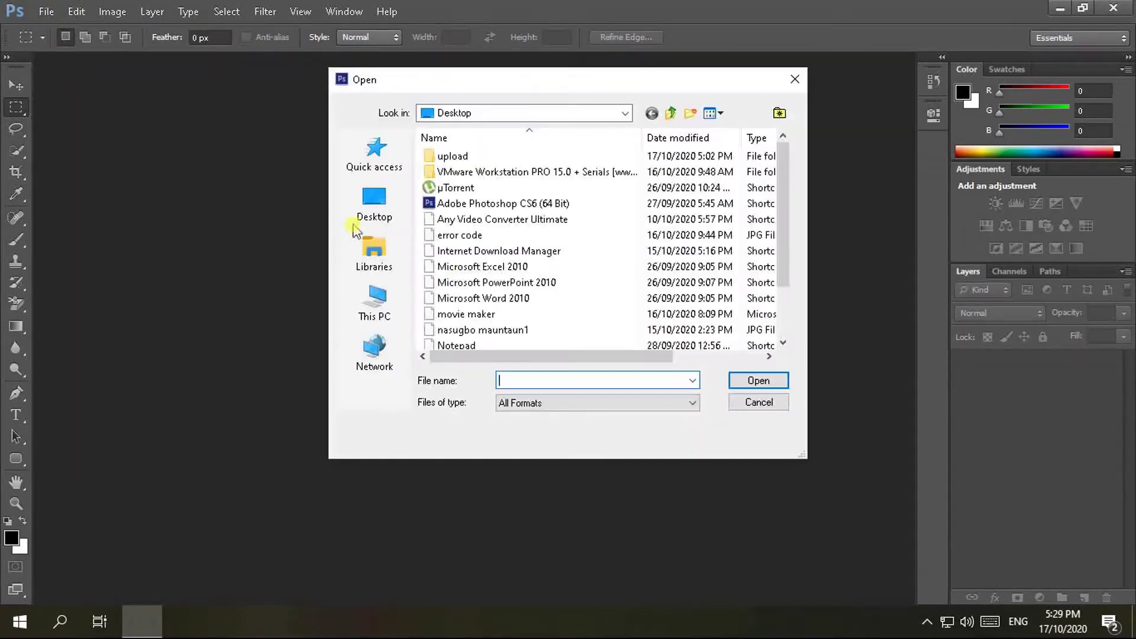
{"action": "left_click", "coordinate": [512, 336]}
{"action": "left_click", "coordinate": [752, 382]}
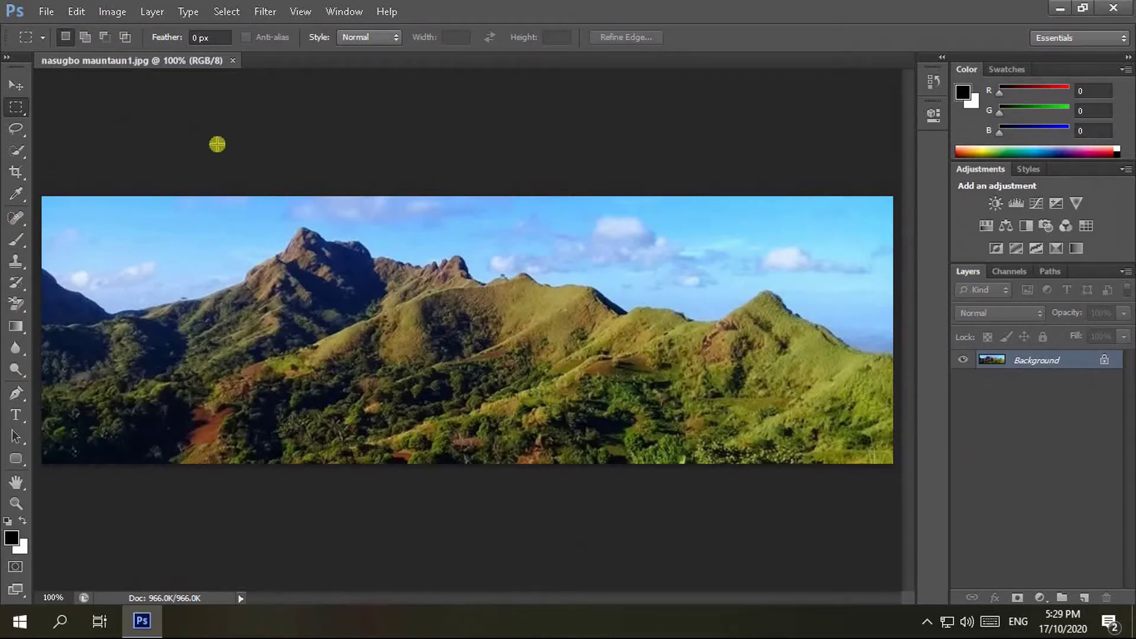
- Check the Image Size dialog and close it without changes
{"action": "left_click", "coordinate": [108, 15]}
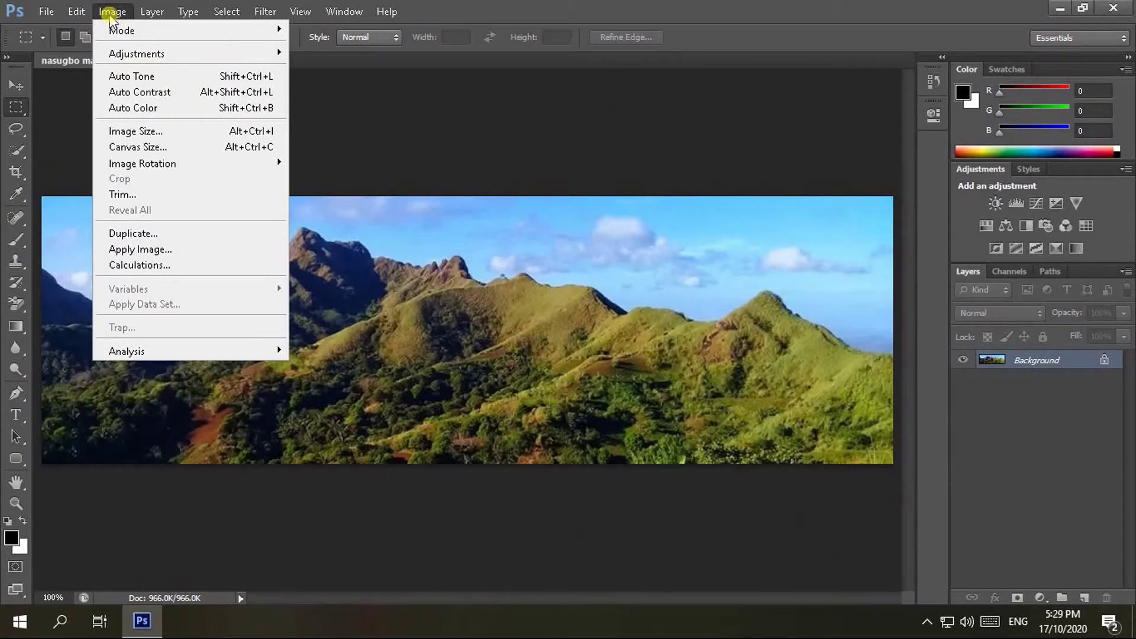
{"action": "left_click", "coordinate": [143, 128]}
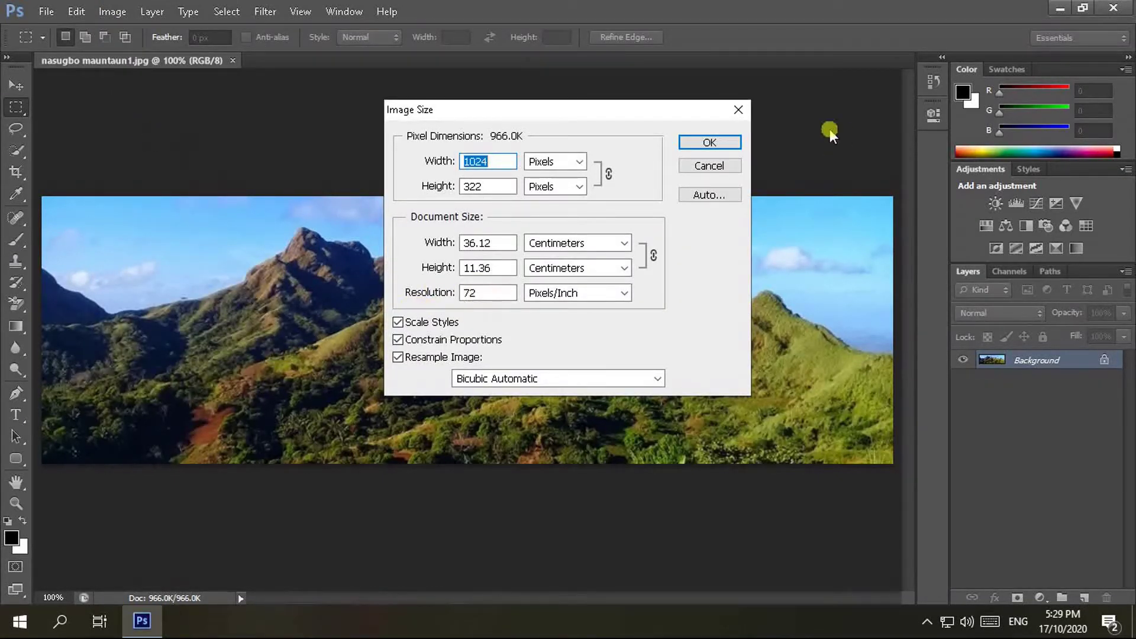
{"action": "left_click", "coordinate": [717, 144]}
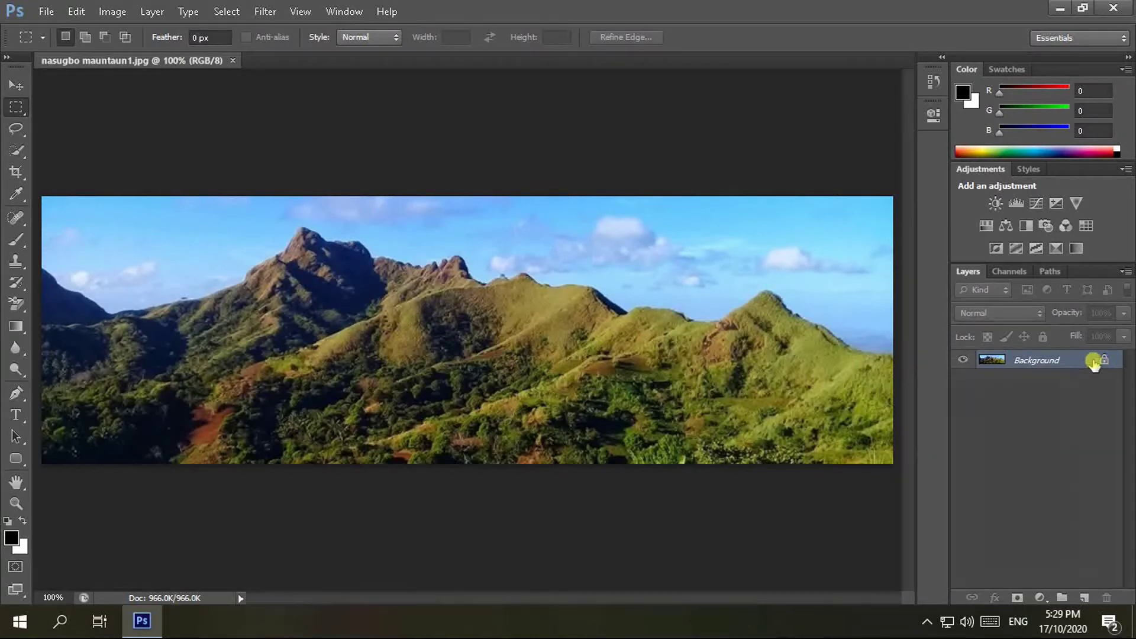
- Convert the Background layer to a smart object named Layer 0
{"action": "right_click", "coordinate": [1087, 365]}
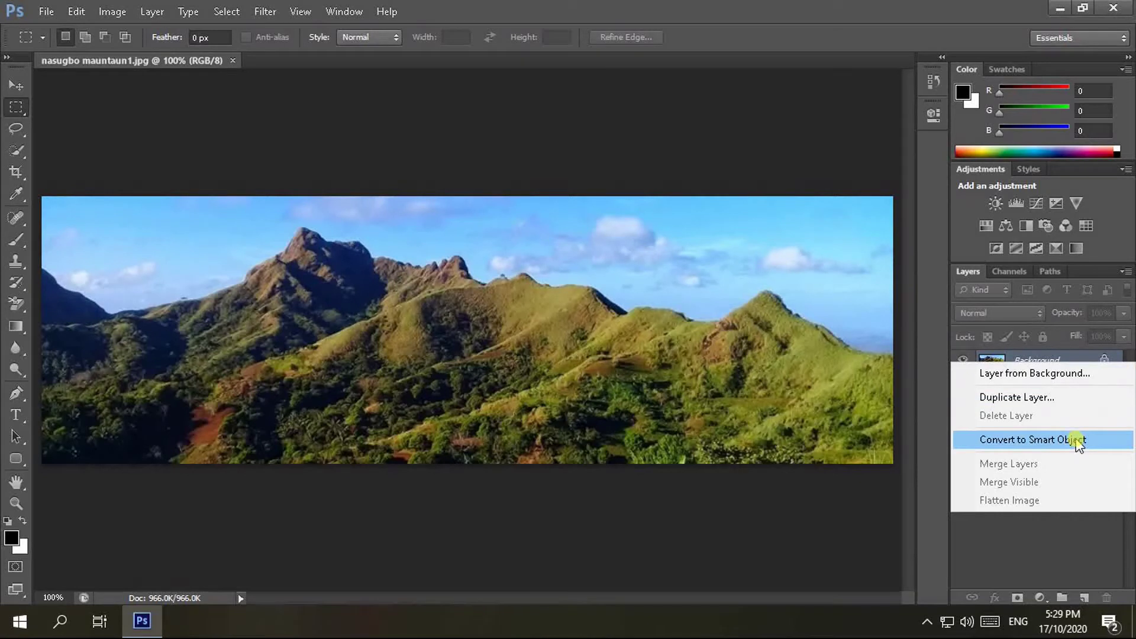
{"action": "left_click", "coordinate": [1120, 252]}
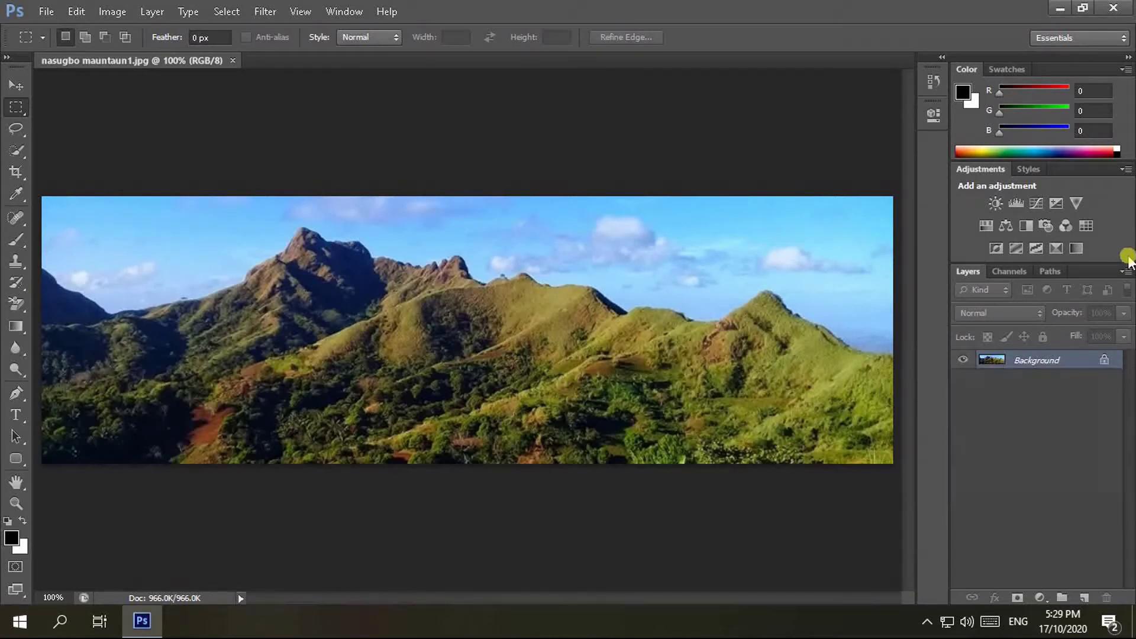
{"action": "left_click", "coordinate": [1124, 269]}
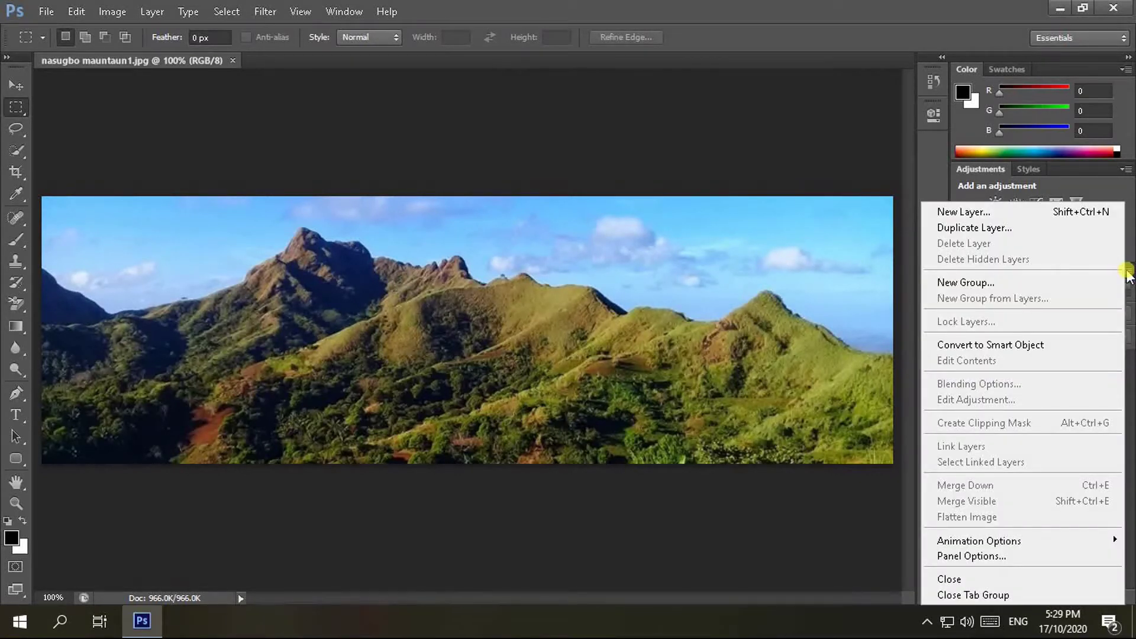
{"action": "left_click", "coordinate": [1049, 345]}
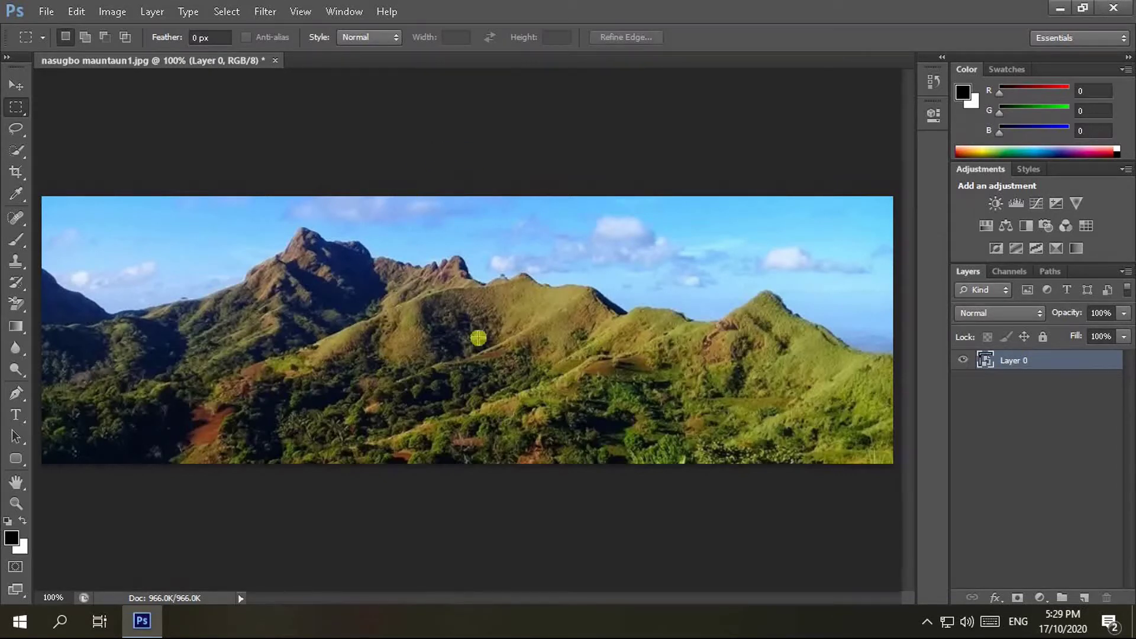
- Enlarge the canvas to 200% height (1024×644 px), anchored at top-centre
{"action": "left_click", "coordinate": [111, 13]}
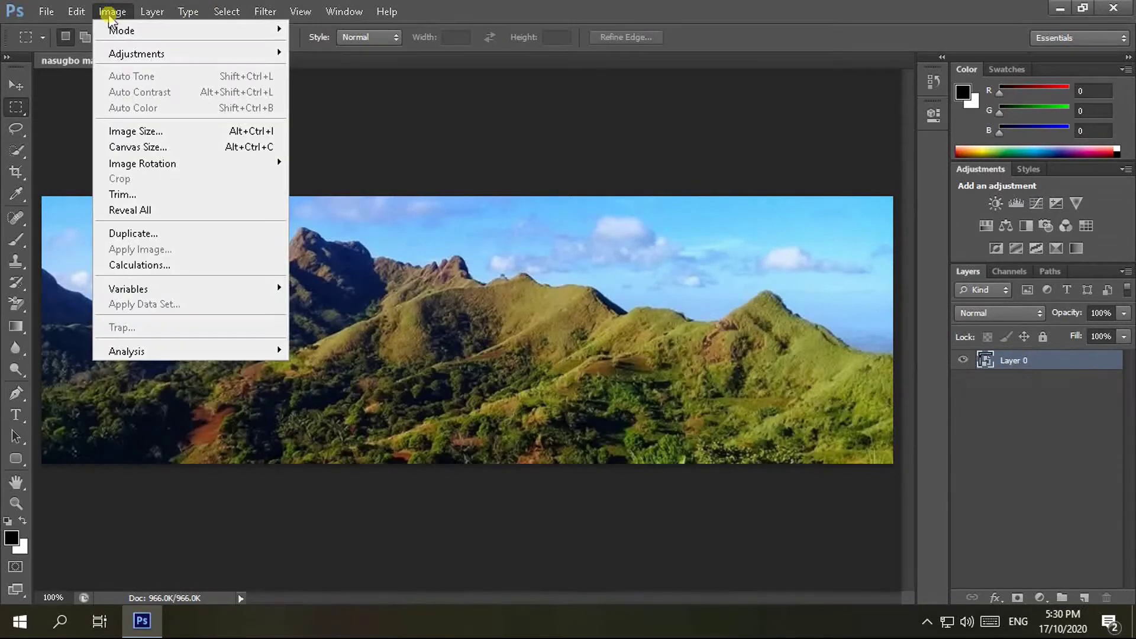
{"action": "left_click", "coordinate": [134, 148]}
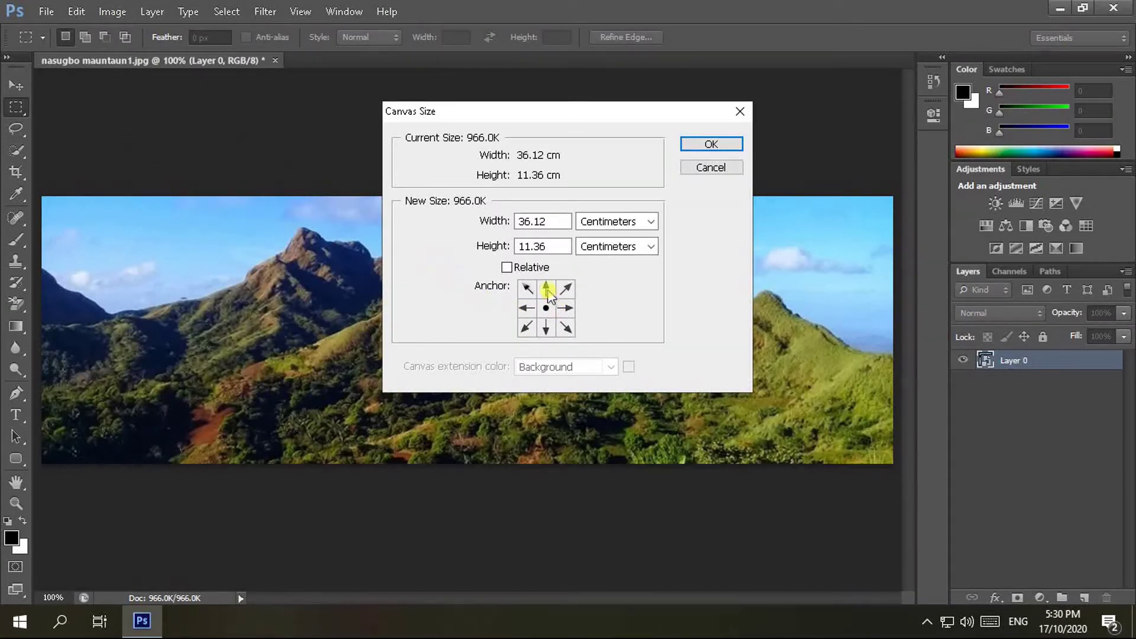
{"action": "left_click", "coordinate": [547, 290]}
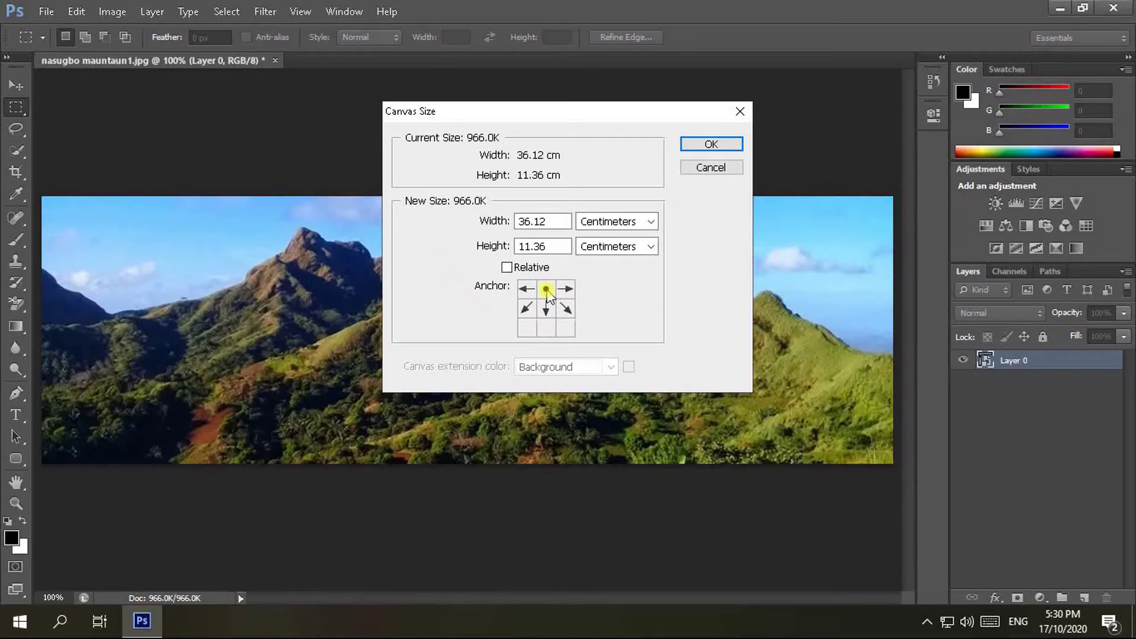
{"action": "left_click", "coordinate": [652, 222]}
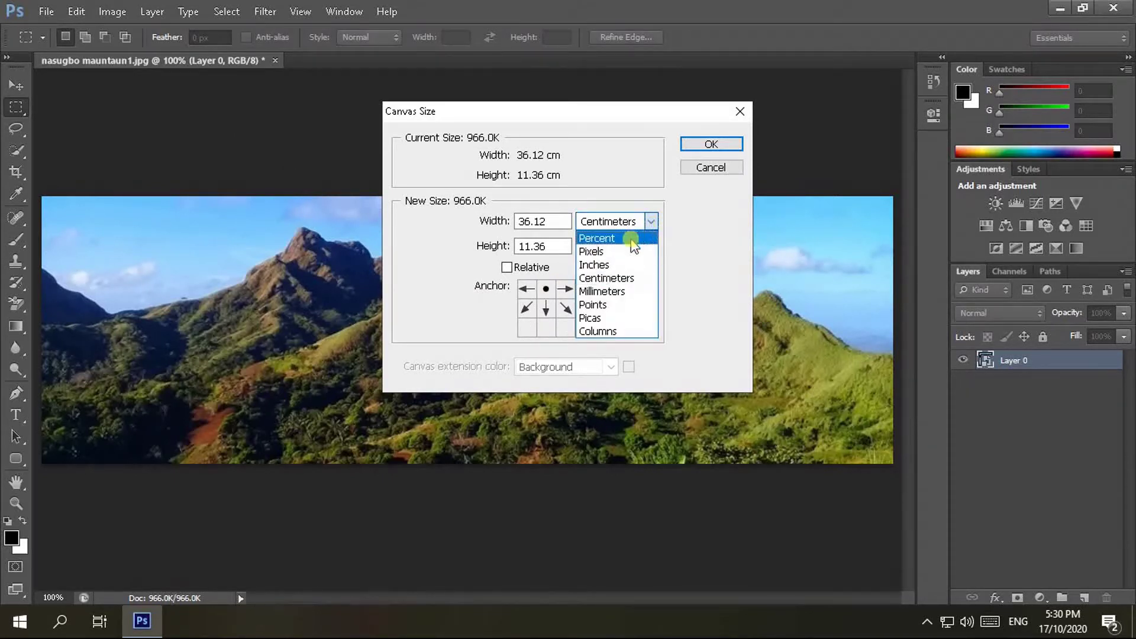
{"action": "left_click", "coordinate": [632, 240]}
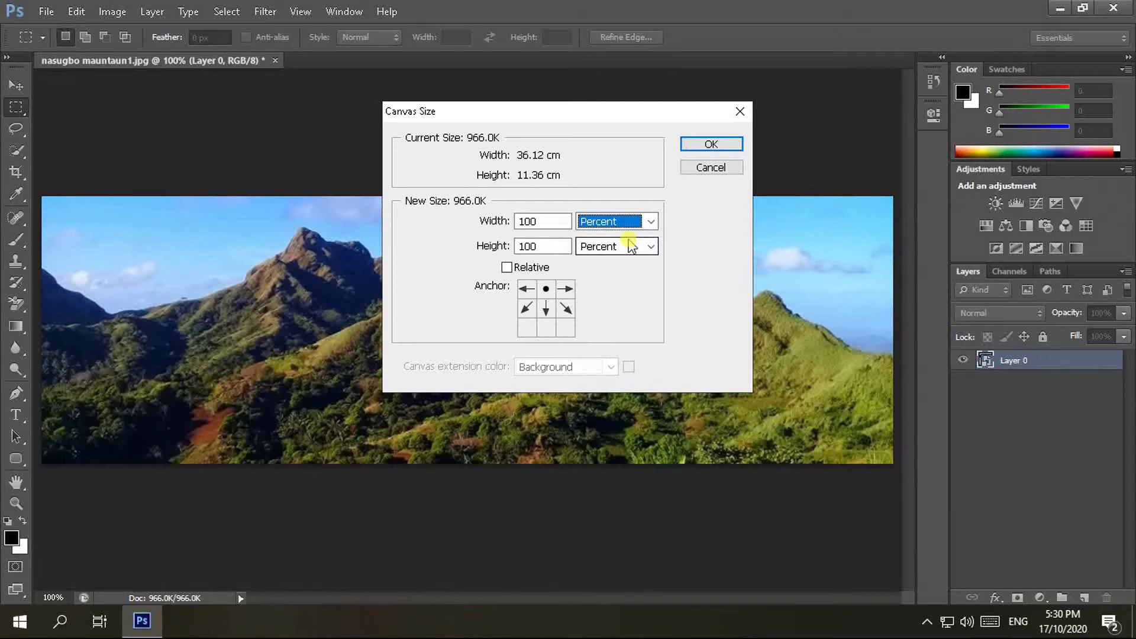
{"action": "double_click", "coordinate": [551, 248]}
{"action": "type", "text": "200"}
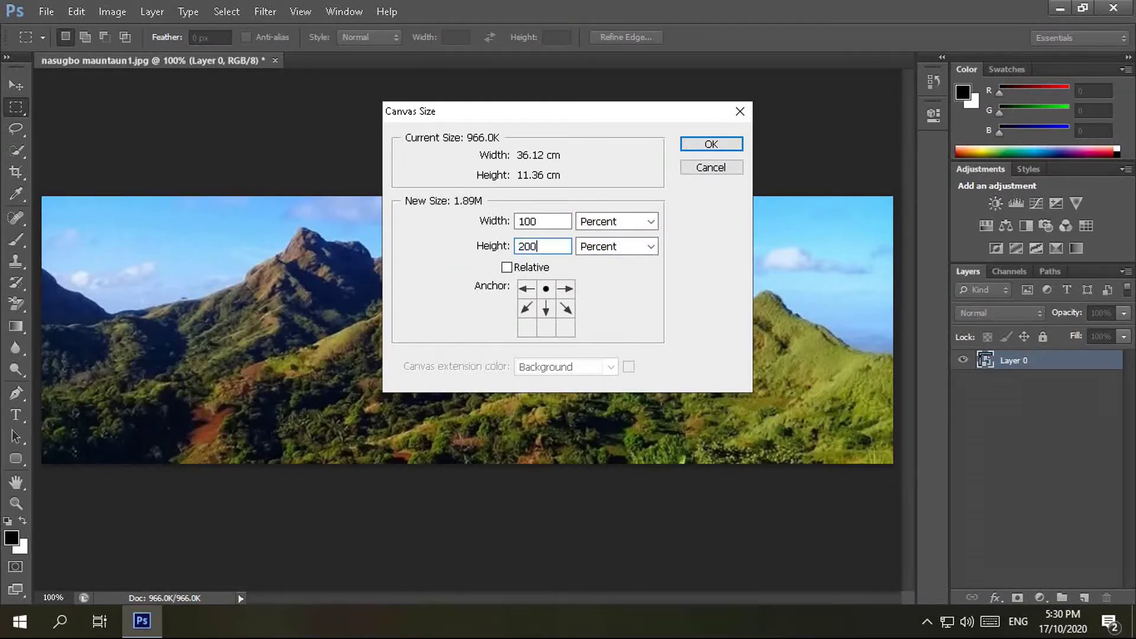
{"action": "left_click", "coordinate": [558, 222]}
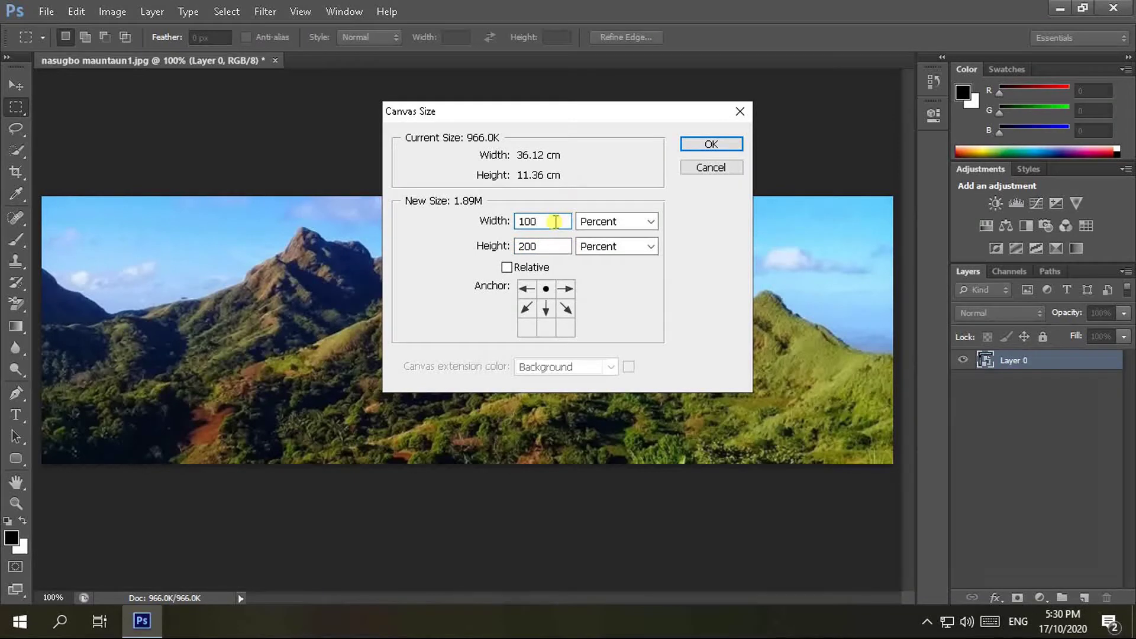
{"action": "left_click", "coordinate": [618, 222]}
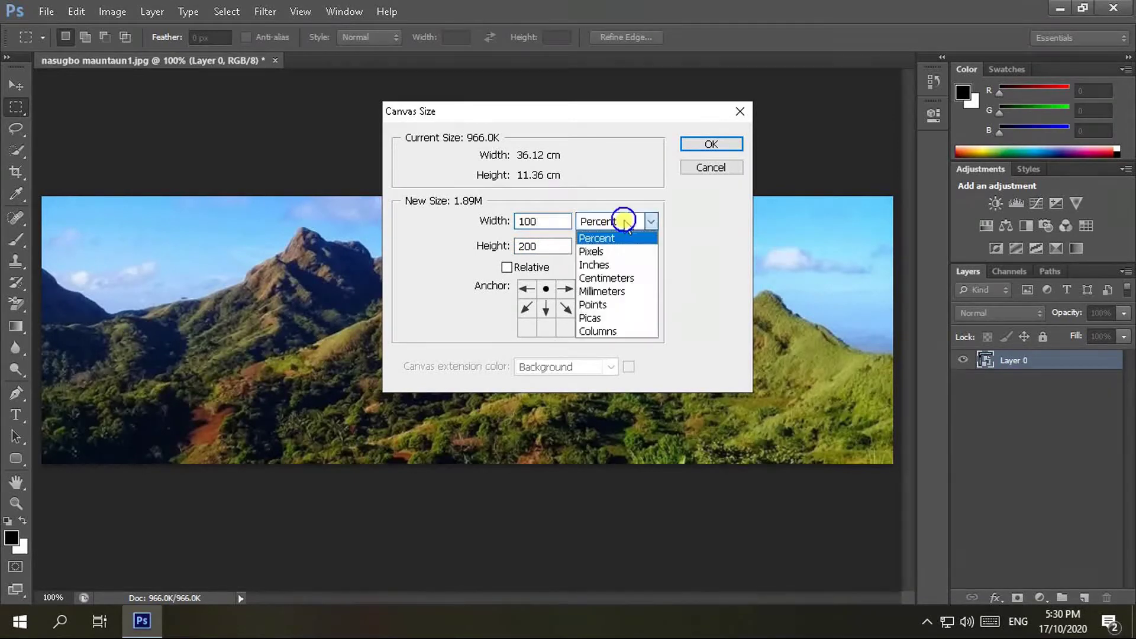
{"action": "left_click", "coordinate": [615, 253]}
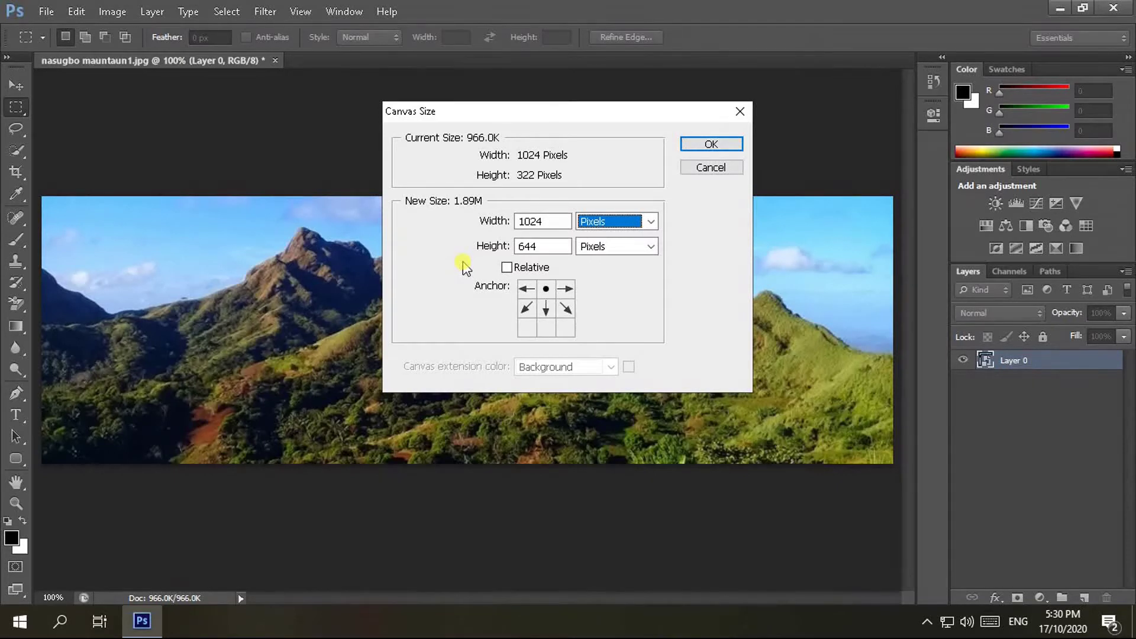
{"action": "left_click", "coordinate": [708, 144]}
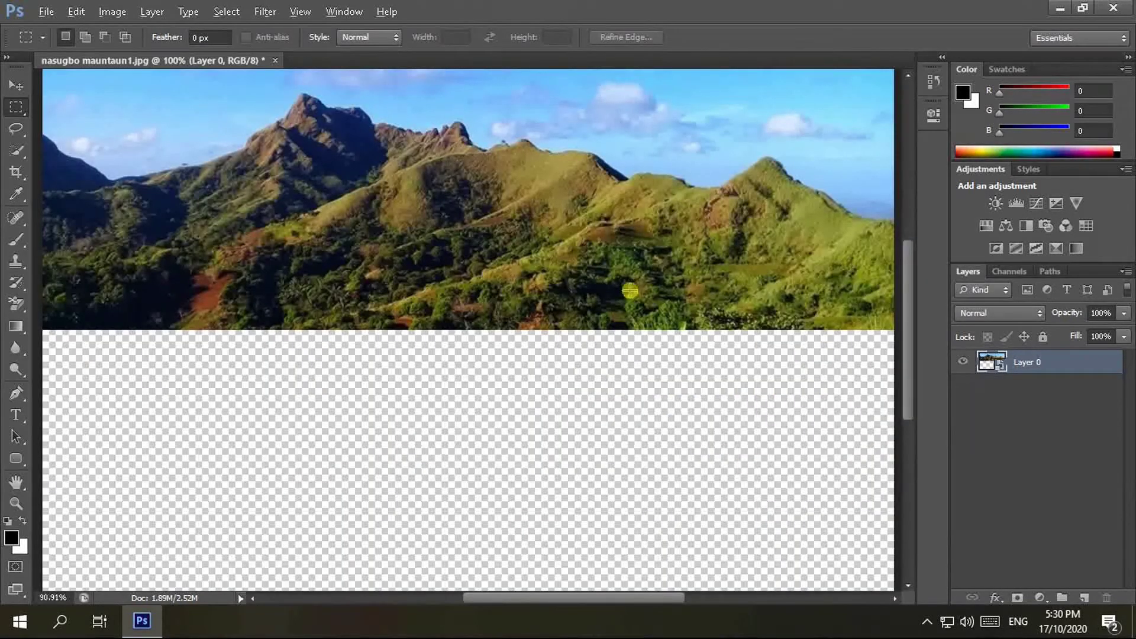
- Duplicate the mountain layer as Layer 0 copy and start Free Transform on it
{"action": "scroll", "coordinate": [630, 290], "scroll_direction": "down", "scroll_amount": 1, "text": "alt"}
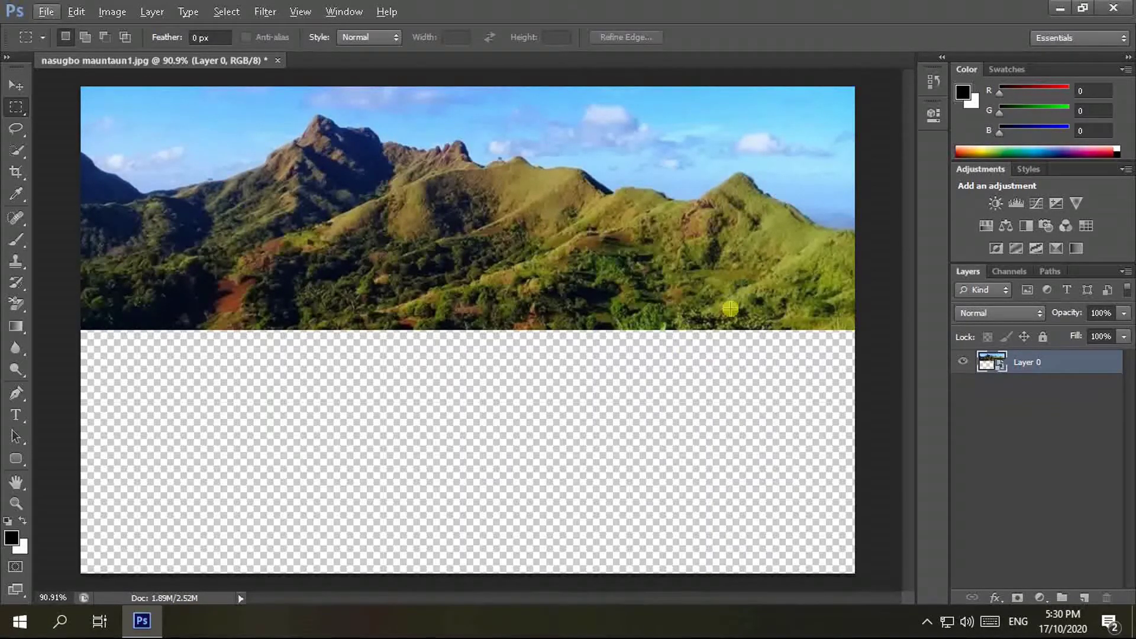
{"action": "key", "text": "ctrl+j"}
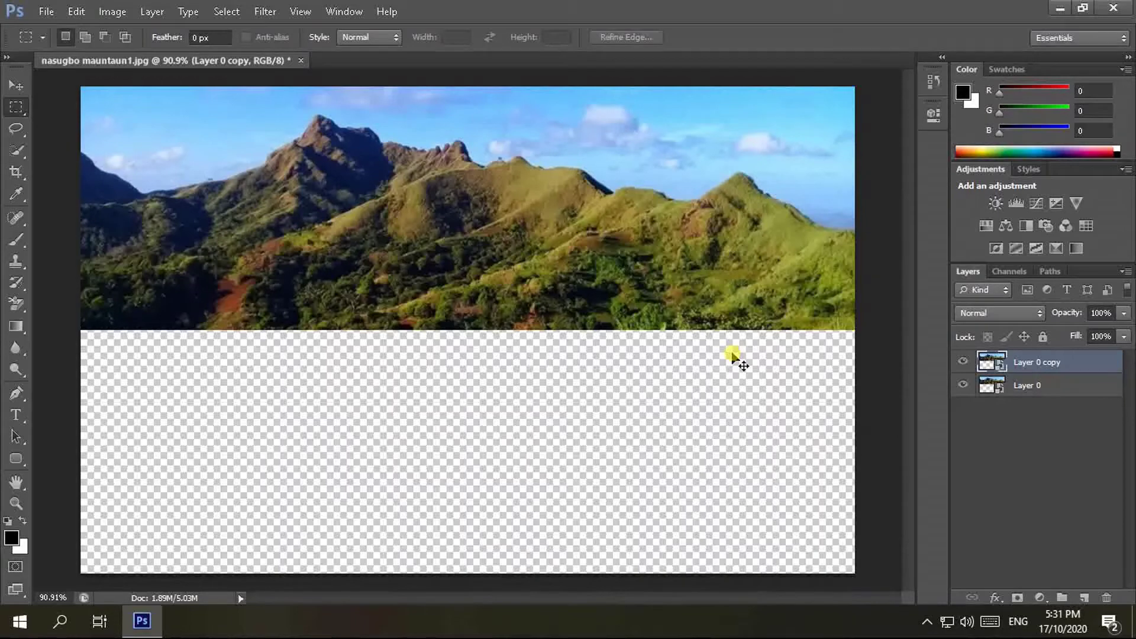
{"action": "key", "text": "ctrl+t"}
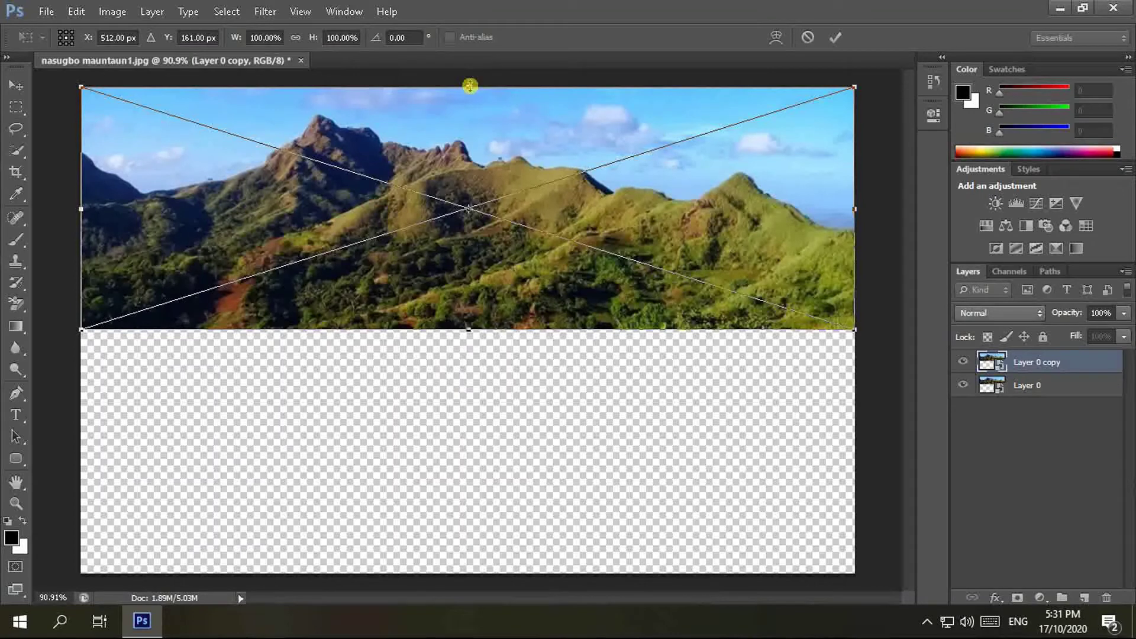
- Flip the copy vertically into the empty lower half and commit the transform
{"action": "mouse_move", "coordinate": [469, 86]}
{"action": "left_mouse_down"}
{"action": "mouse_move", "coordinate": [443, 348]}
{"action": "mouse_move", "coordinate": [454, 542]}
{"action": "mouse_move", "coordinate": [466, 569]}
{"action": "left_mouse_up"}
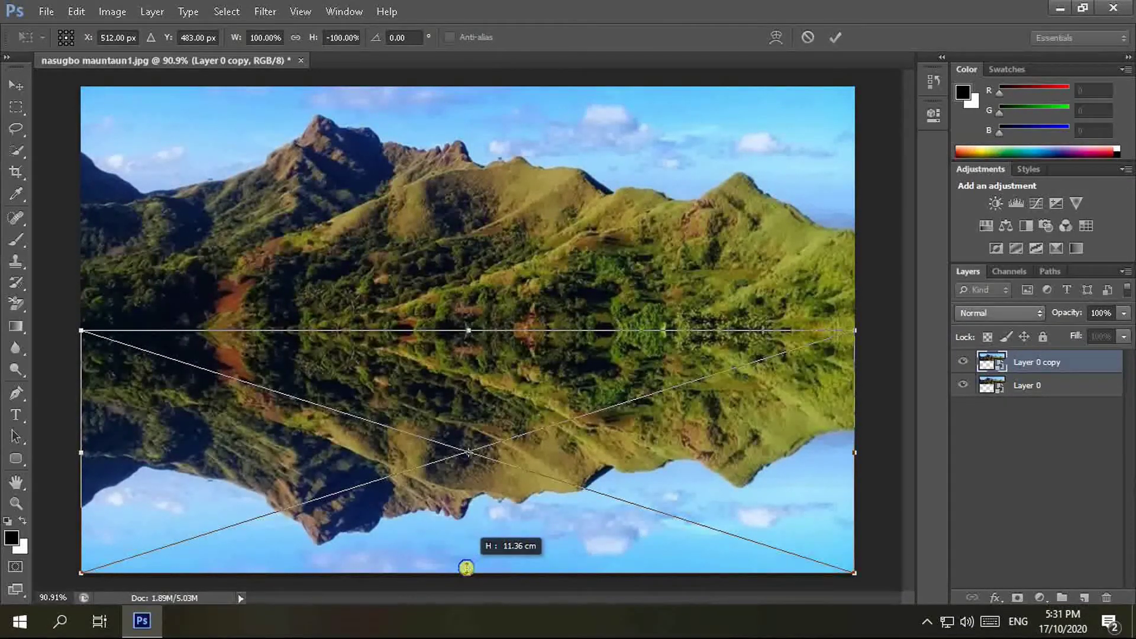
{"action": "left_click_drag", "start_coordinate": [467, 568], "coordinate": [466, 568]}
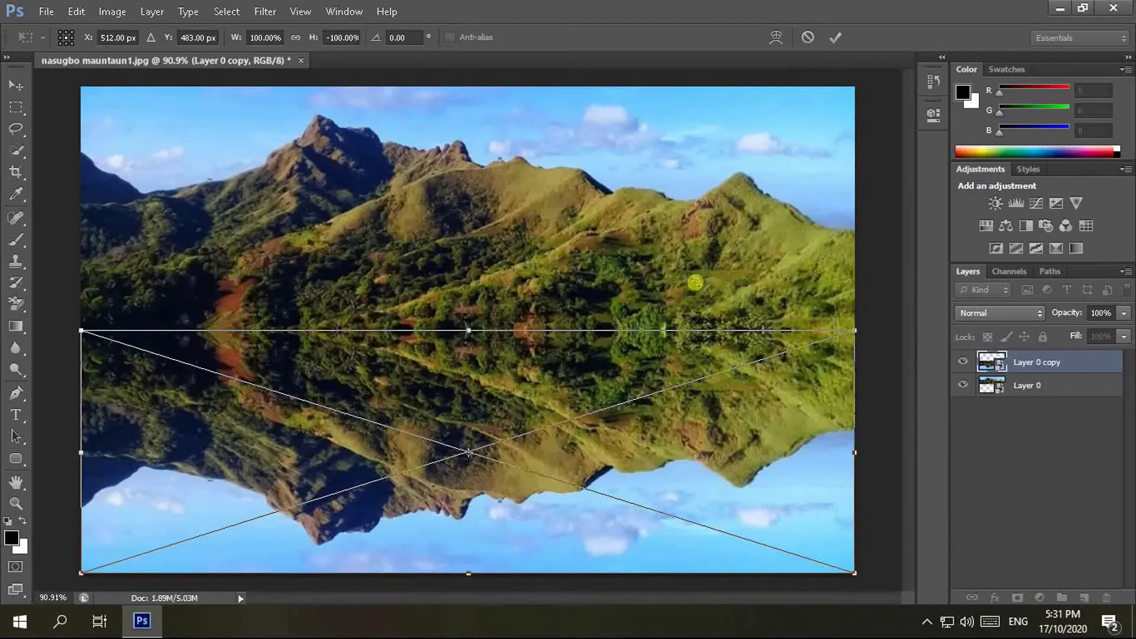
{"action": "left_click", "coordinate": [837, 38]}
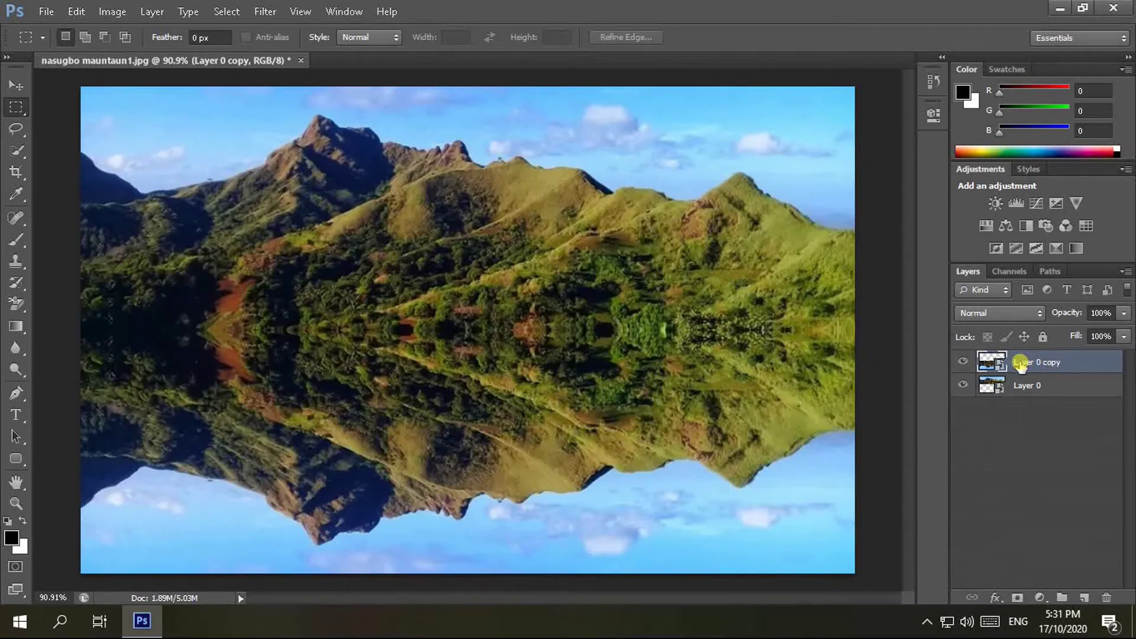
- Move Layer 0 copy below Layer 0 and rename it river
{"action": "left_click_drag", "start_coordinate": [1009, 363], "coordinate": [1000, 396]}
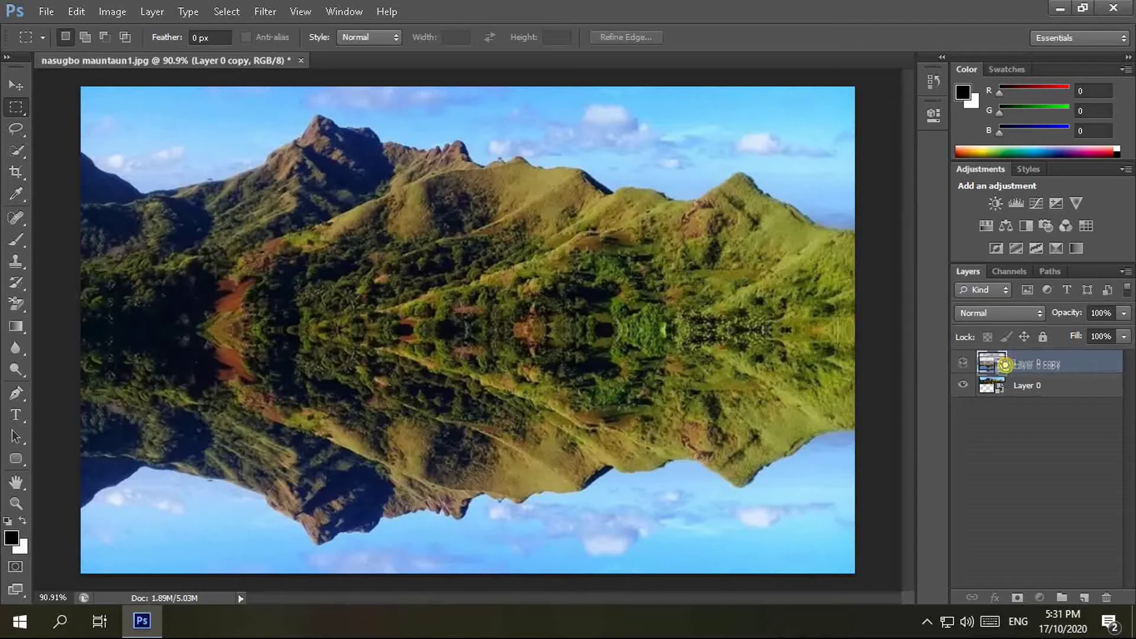
{"action": "left_click_drag", "start_coordinate": [1000, 396], "coordinate": [1000, 396]}
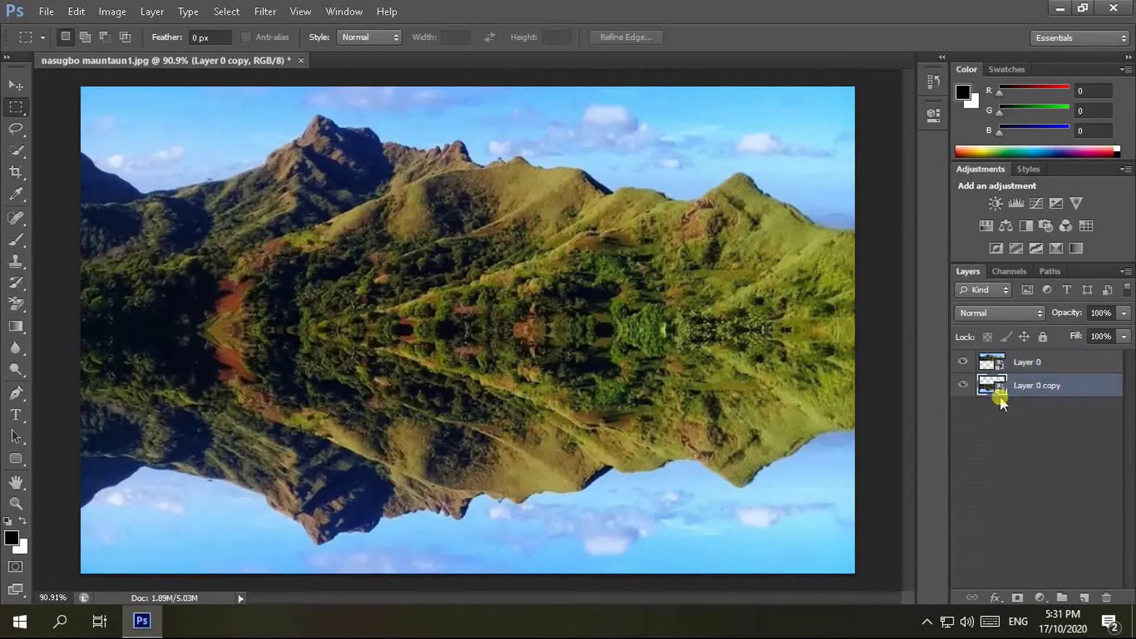
{"action": "double_click", "coordinate": [1028, 386]}
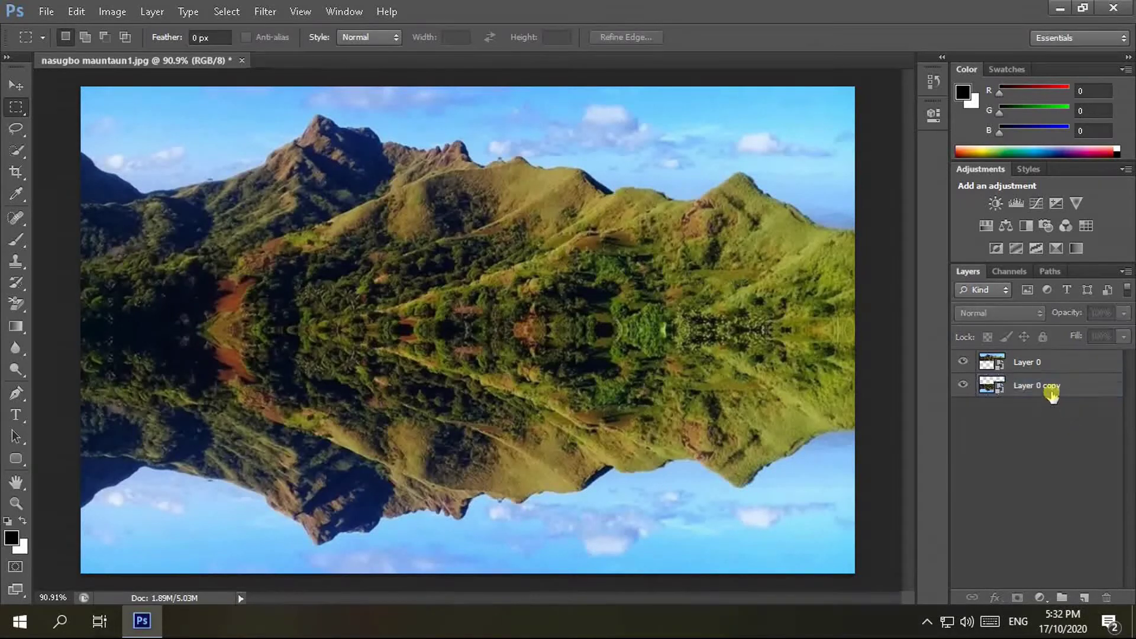
{"action": "key", "text": "ctrl+a"}
{"action": "key", "text": "BackSpace"}
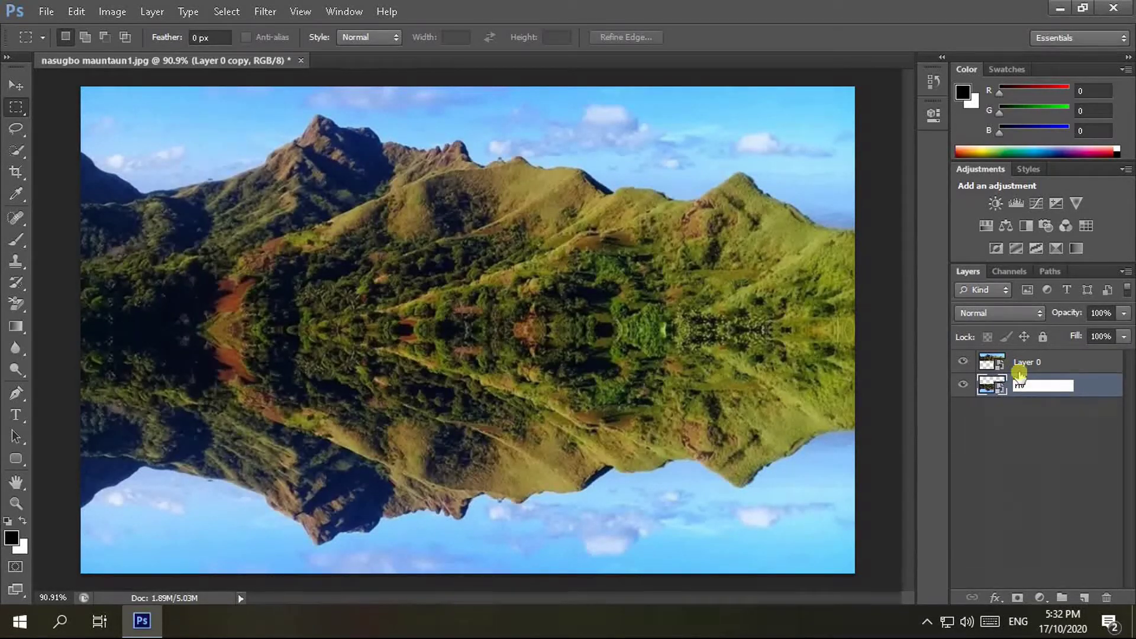
{"action": "key", "text": "Return"}
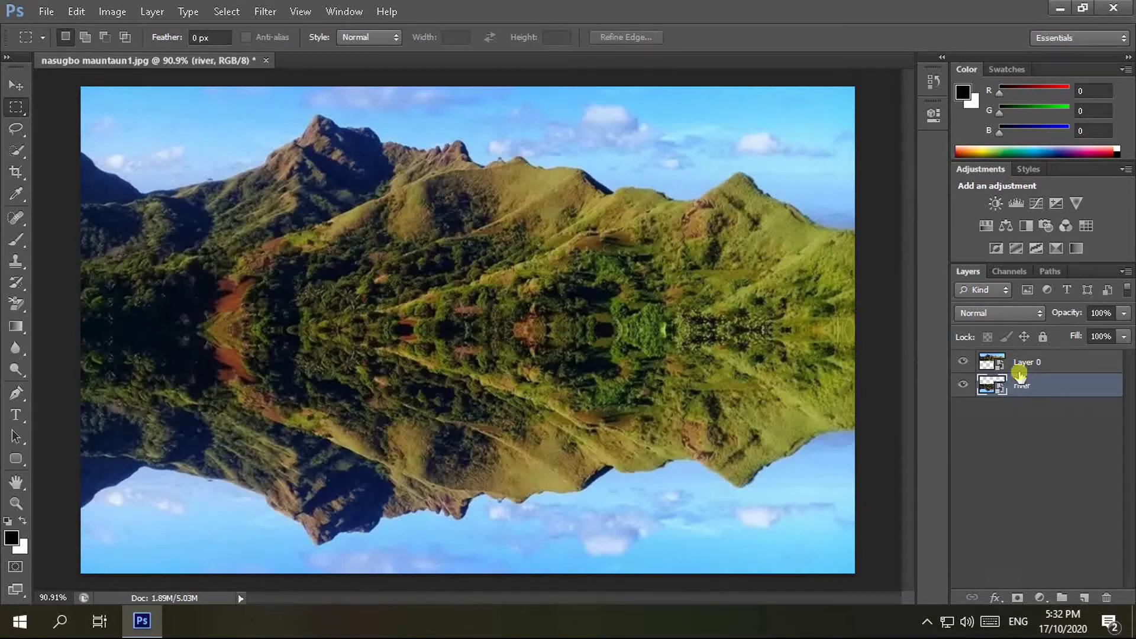
- Rename Layer 0 to image and select the river layer
{"action": "double_click", "coordinate": [1026, 363]}
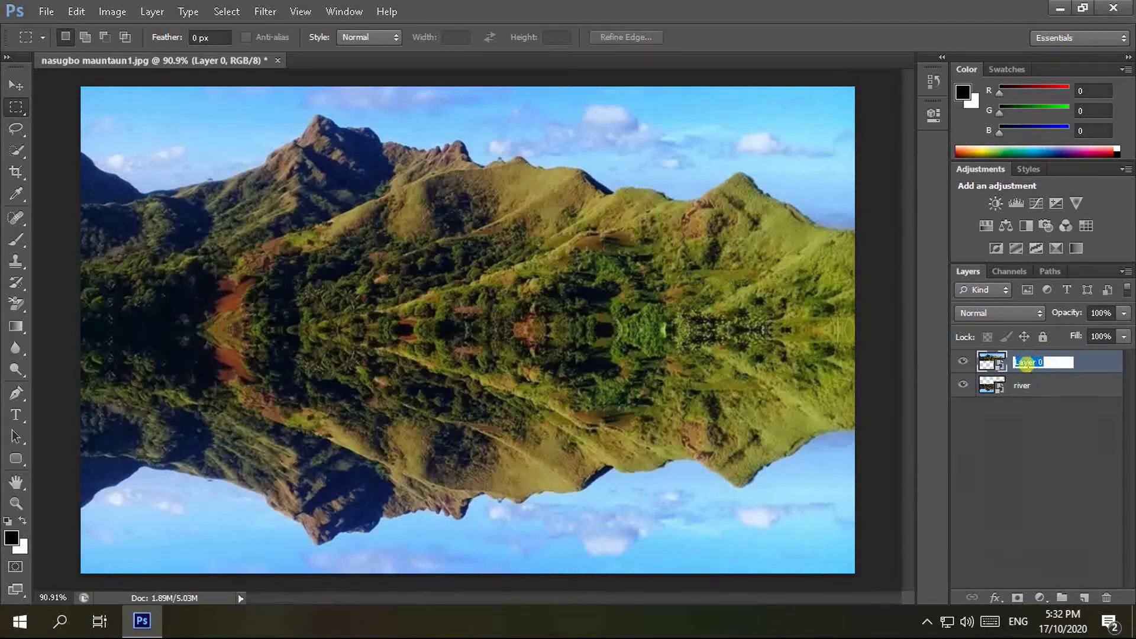
{"action": "key", "text": "BackSpace"}
{"action": "type", "text": "e"}
{"action": "key", "text": "Return"}
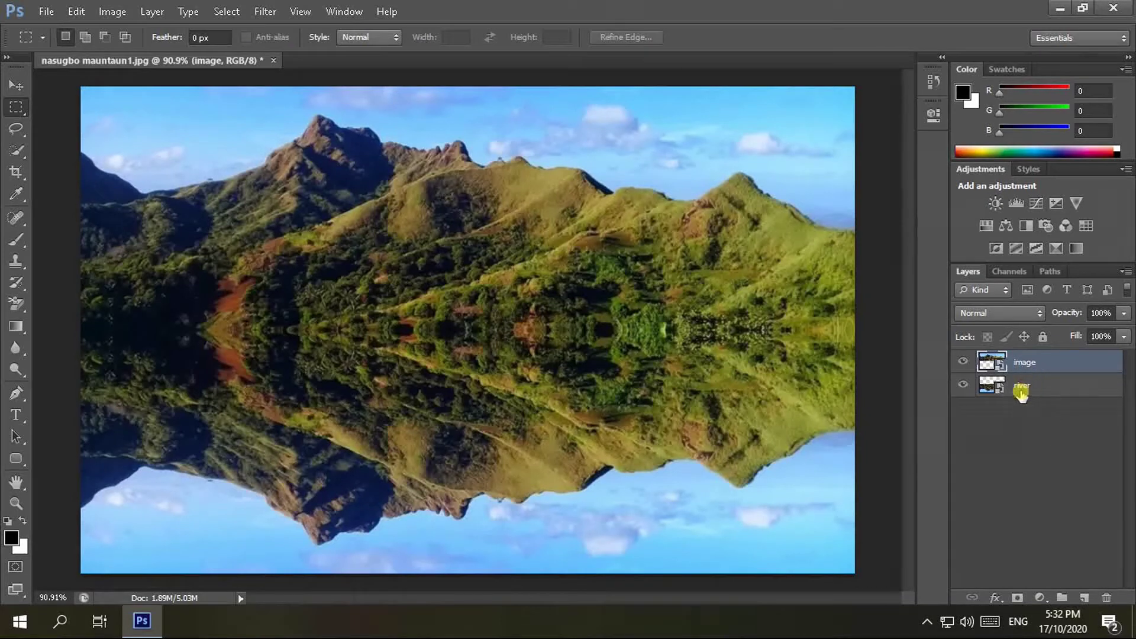
{"action": "left_click", "coordinate": [1024, 387]}
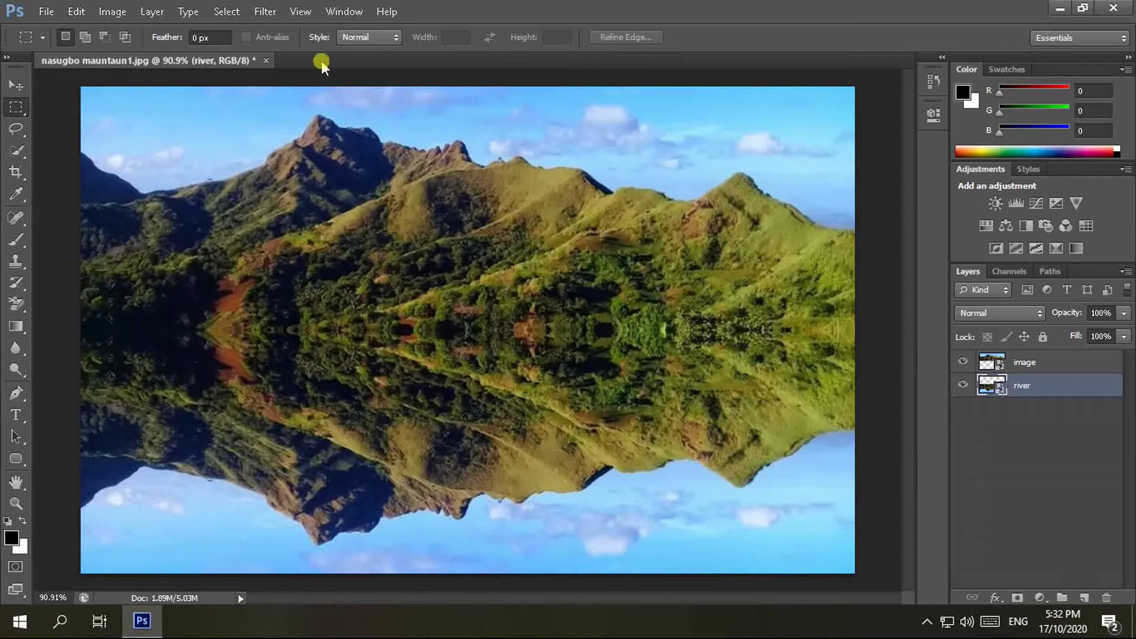
{"action": "left_click", "coordinate": [266, 11]}
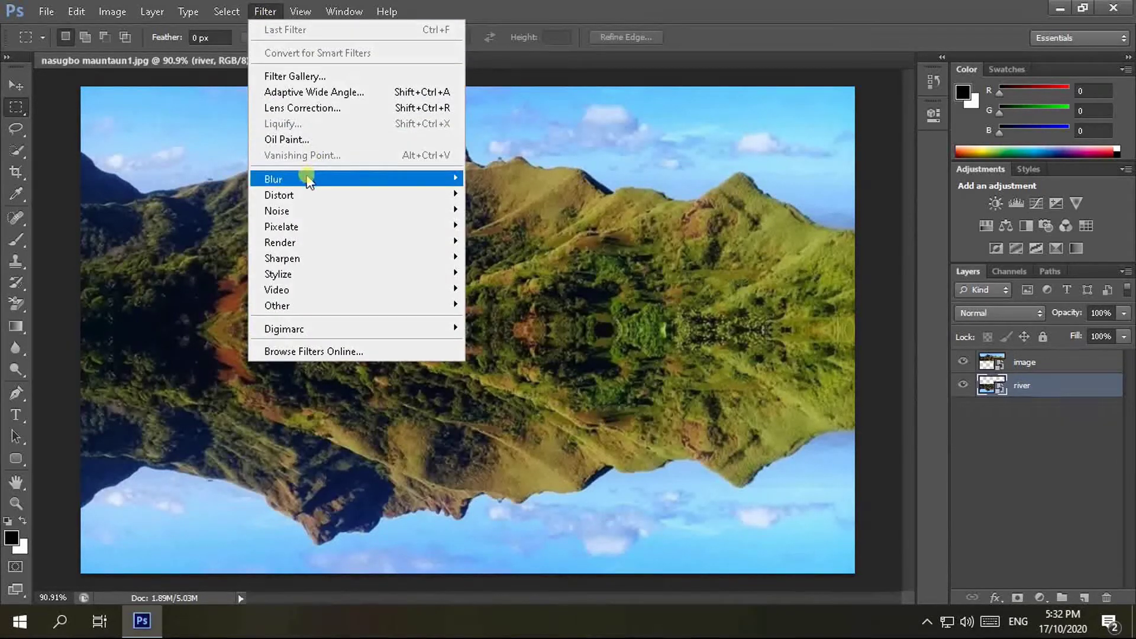
{"action": "mouse_move", "coordinate": [274, 179]}
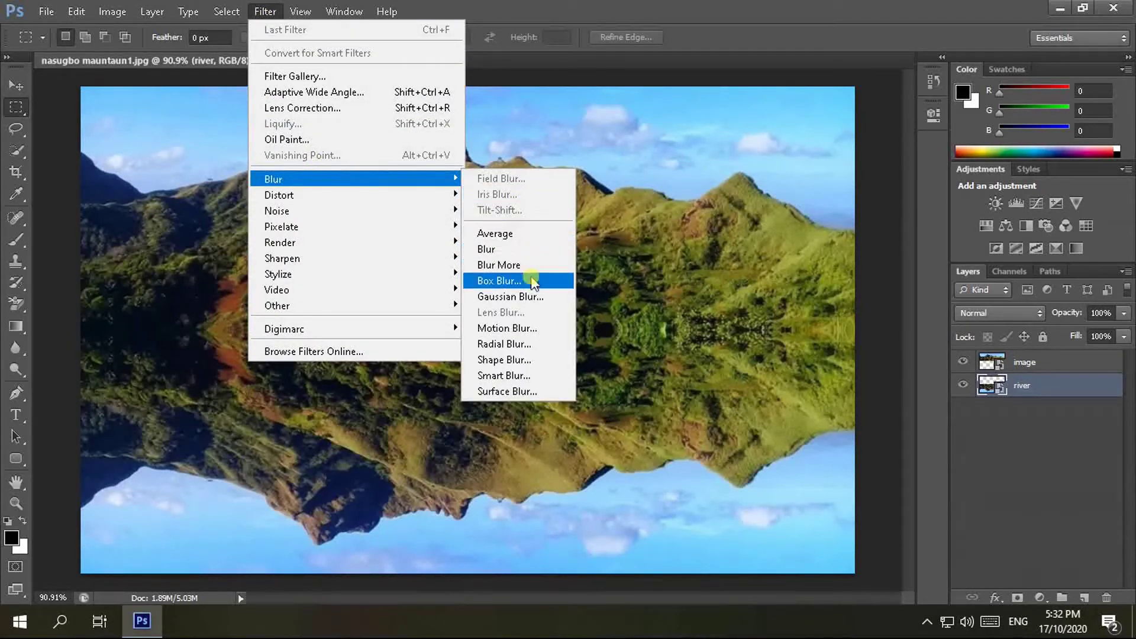
- Preview a Gaussian Blur on the river layer and cancel it
{"action": "left_click", "coordinate": [533, 297]}
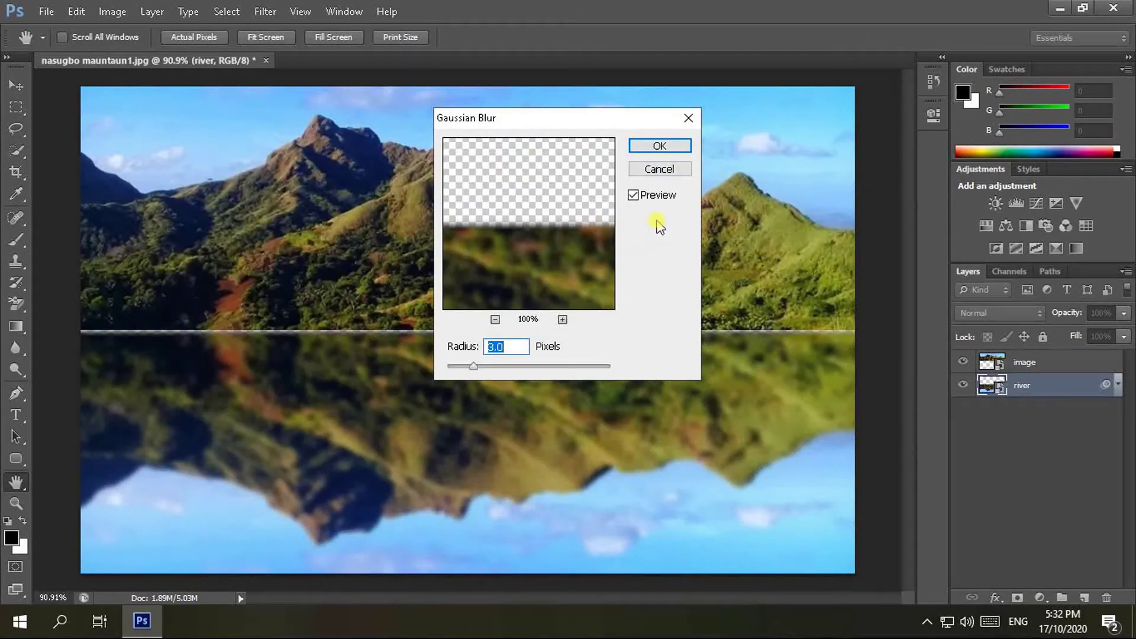
{"action": "left_click", "coordinate": [658, 170]}
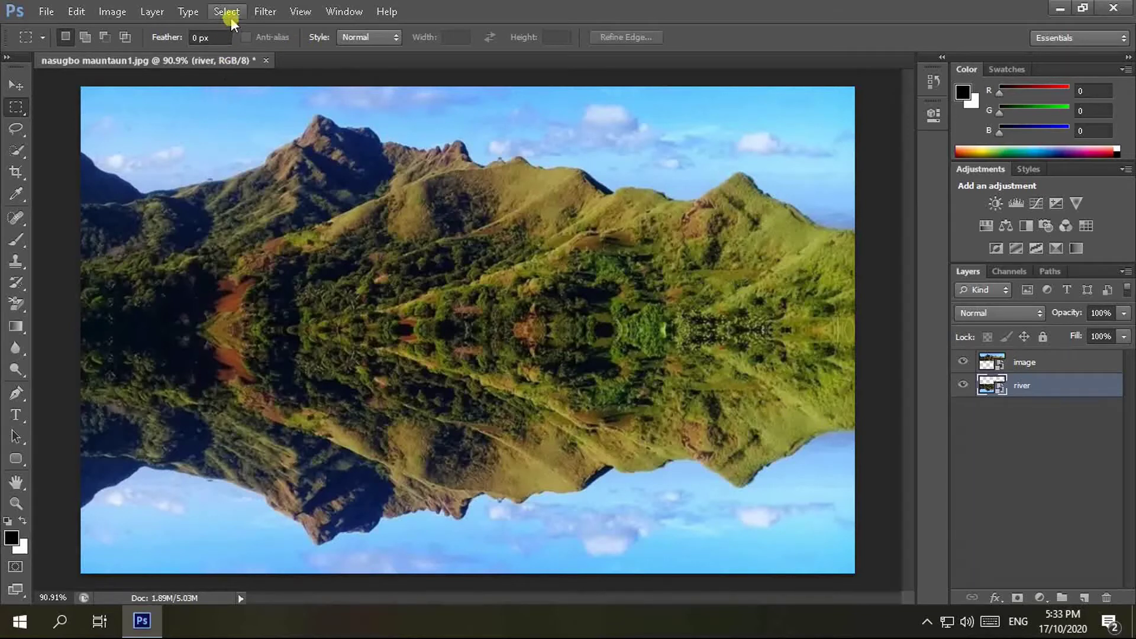
{"action": "left_click", "coordinate": [265, 11]}
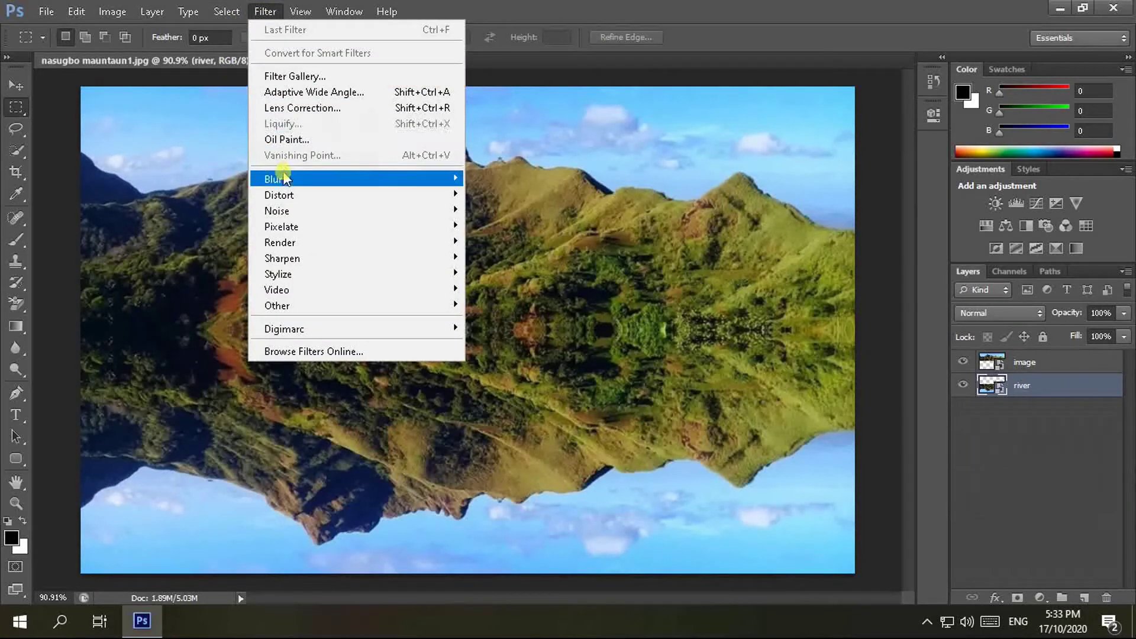
{"action": "mouse_move", "coordinate": [356, 179]}
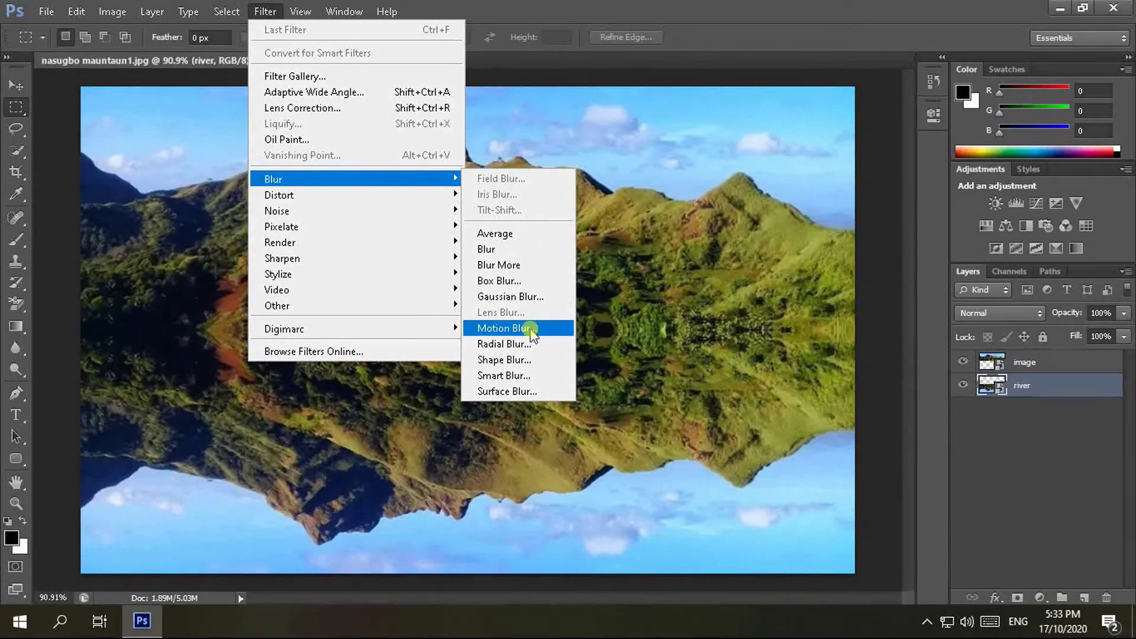
- Apply a Motion Blur (angle 90, distance 15) to river, then hide that layer
{"action": "left_click", "coordinate": [533, 332]}
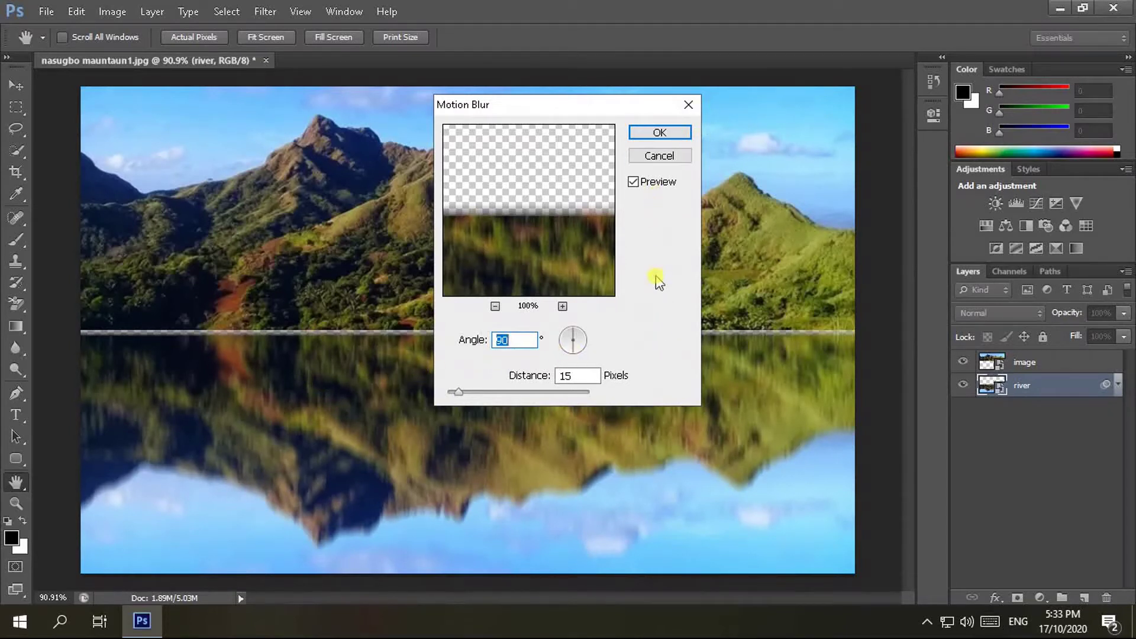
{"action": "left_click", "coordinate": [659, 132]}
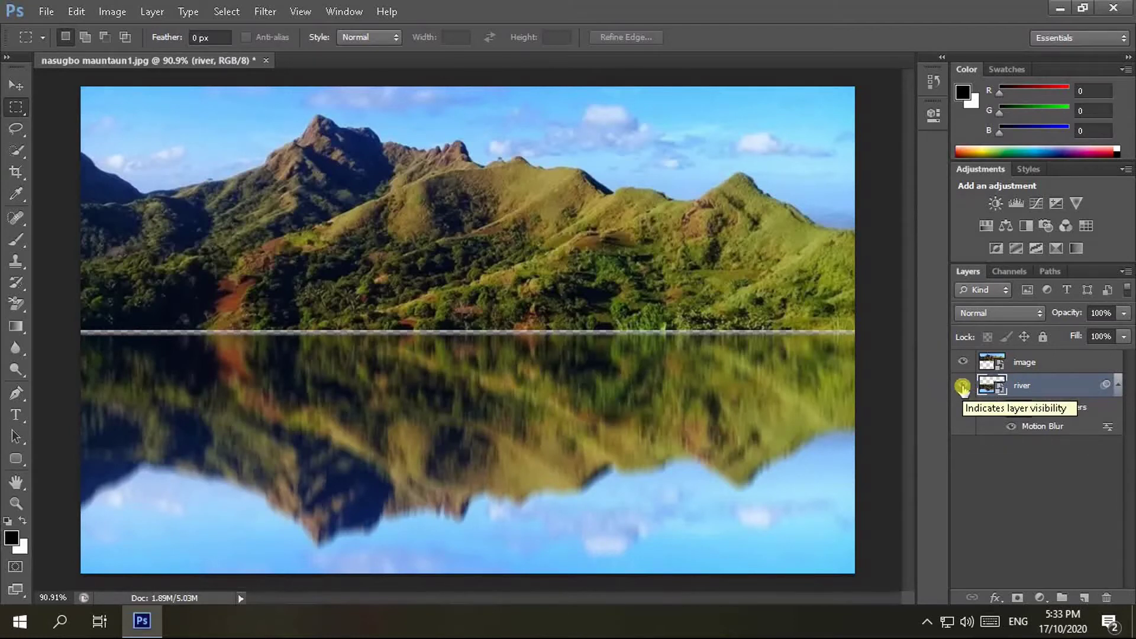
{"action": "left_click", "coordinate": [963, 387]}
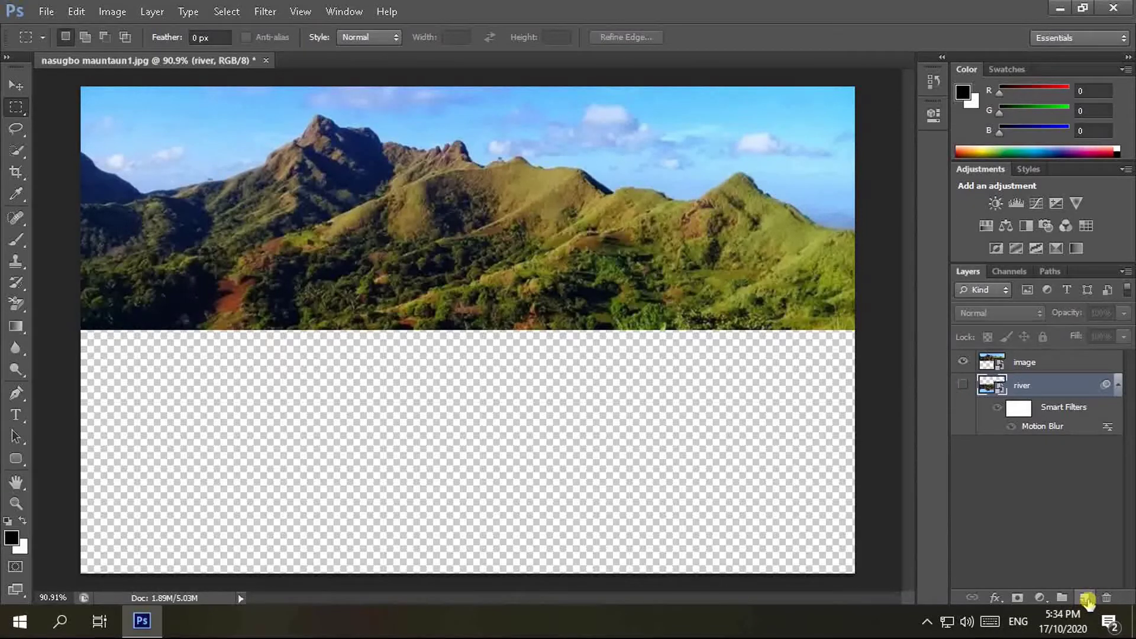
- Add a new empty Layer 1 to the layer stack
{"action": "left_click", "coordinate": [1086, 598]}
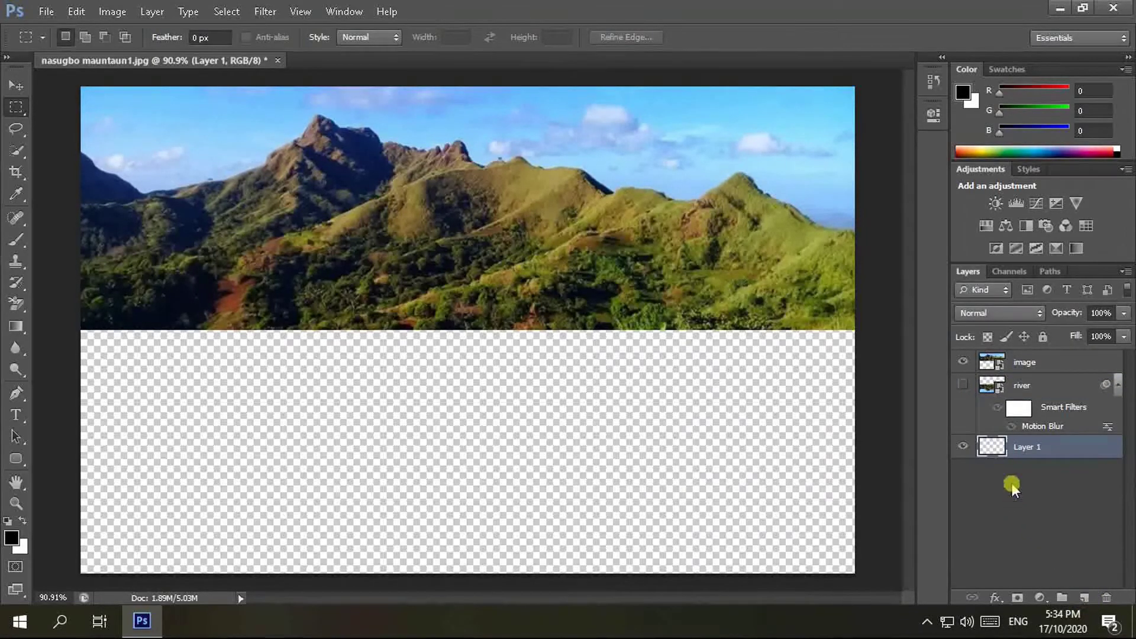
- Move Layer 1 to the bottom of the stack and rename it 'water'
{"action": "left_click_drag", "start_coordinate": [1034, 459], "coordinate": [1026, 450]}
{"action": "double_click", "coordinate": [1026, 448]}
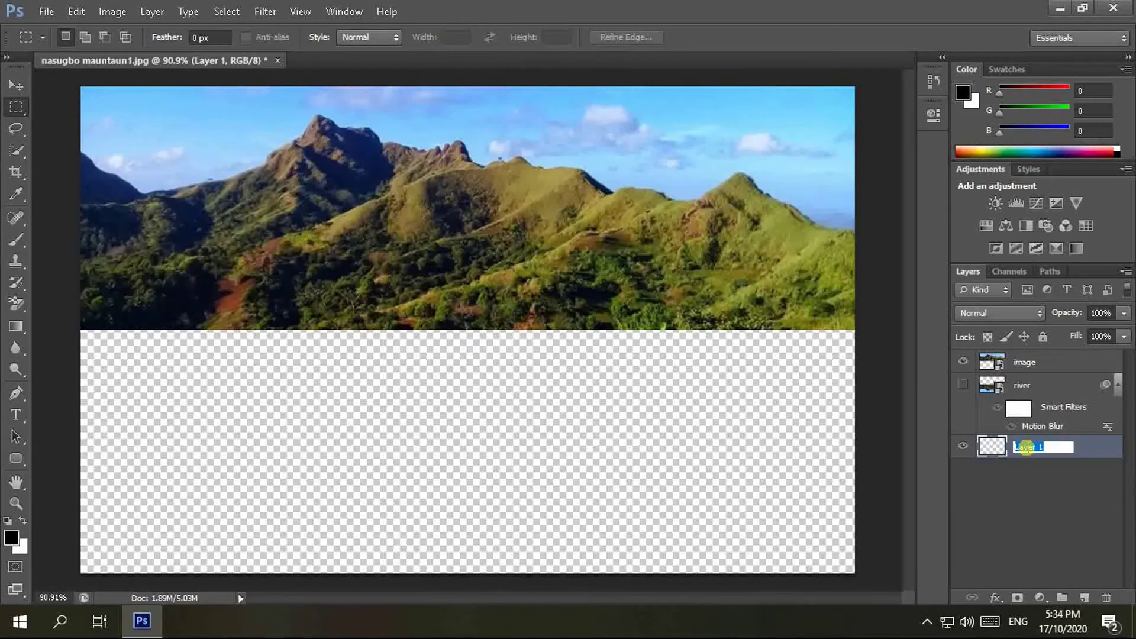
{"action": "type", "text": "w"}
{"action": "type", "text": "ater"}
{"action": "type", "text": "ter"}
{"action": "key", "text": "Return"}
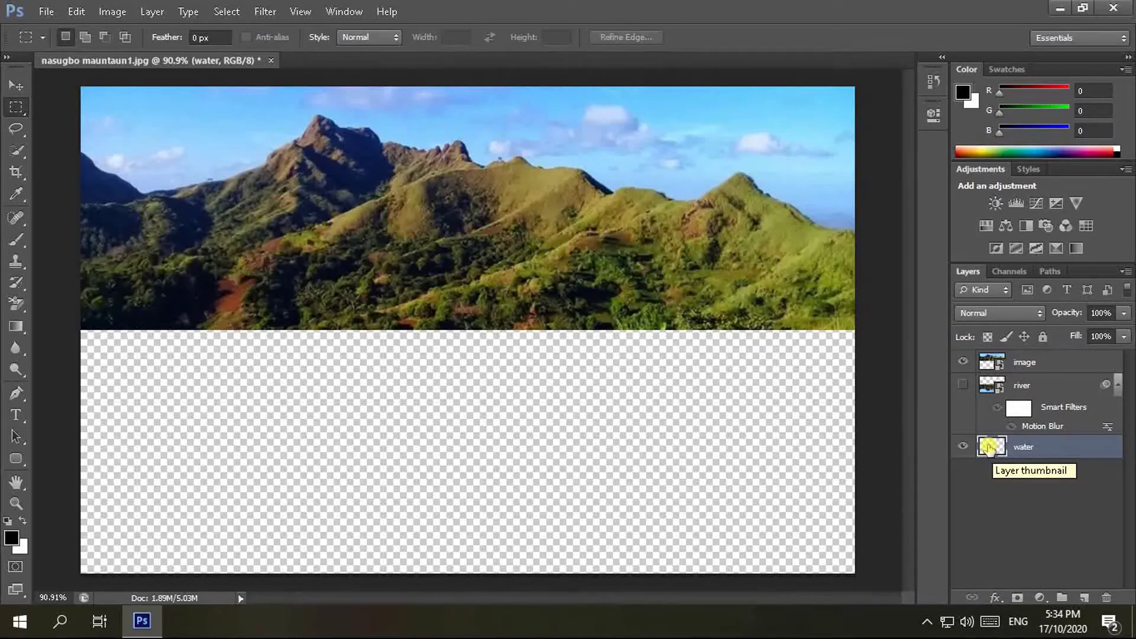
{"action": "key", "text": "shift+F5"}
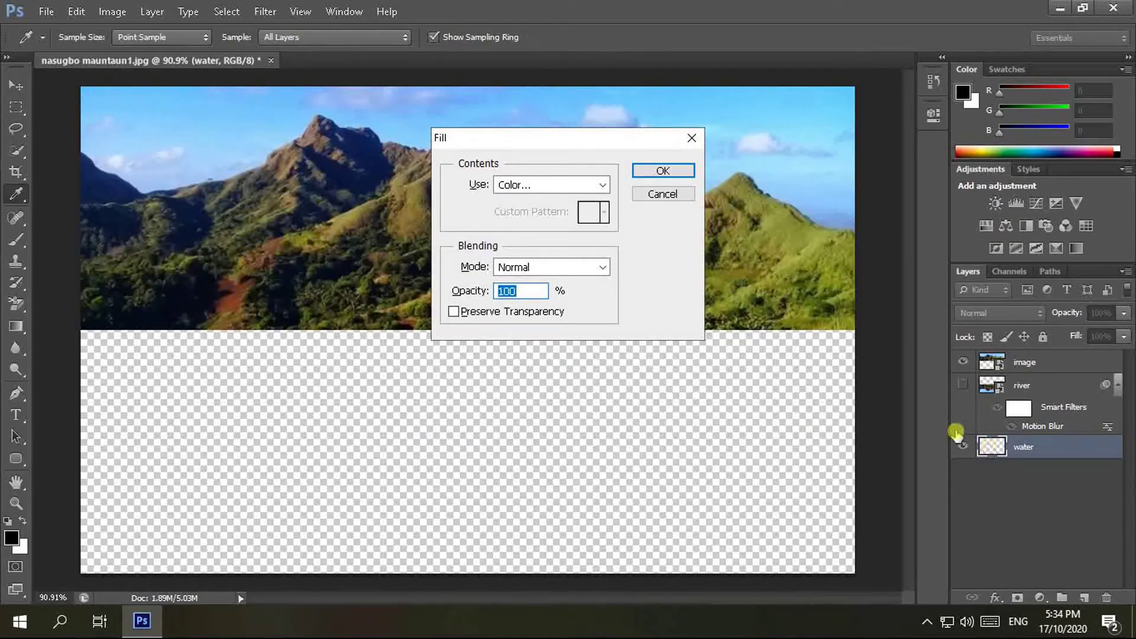
- Fill the water layer with soft blue 4a9bca and make the river layer visible again
{"action": "left_click", "coordinate": [602, 186]}
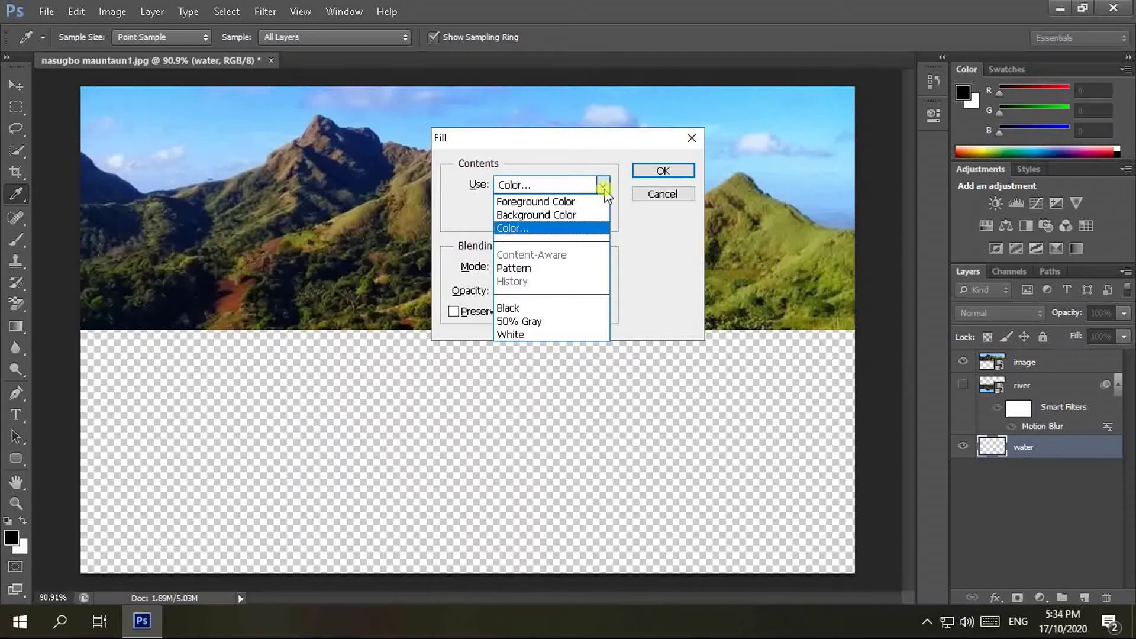
{"action": "left_click", "coordinate": [526, 229]}
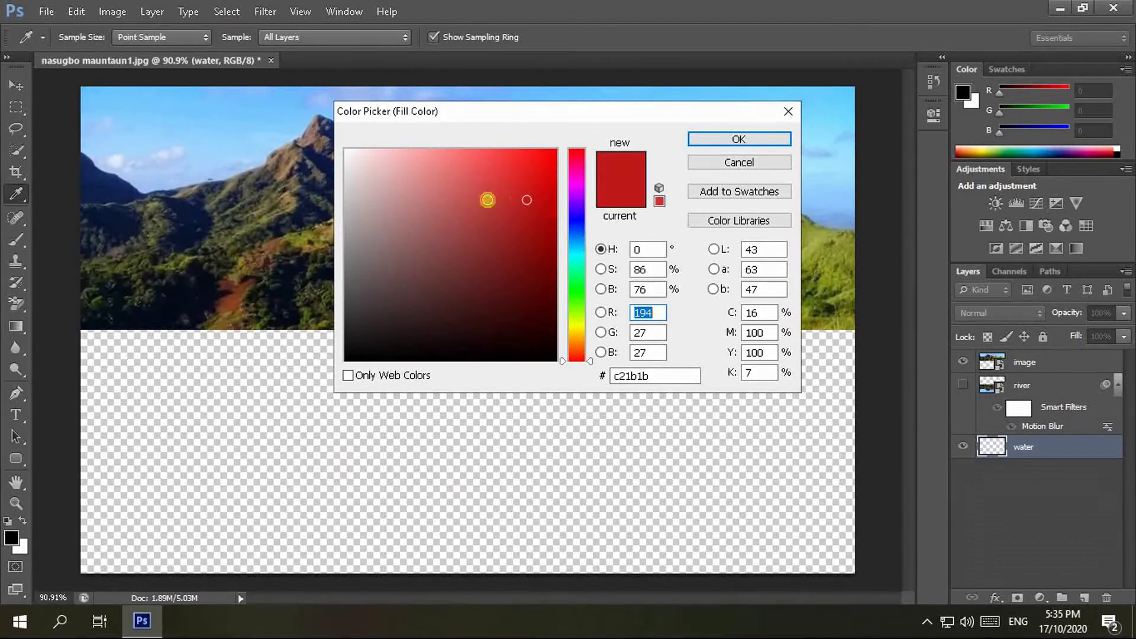
{"action": "left_click", "coordinate": [575, 242]}
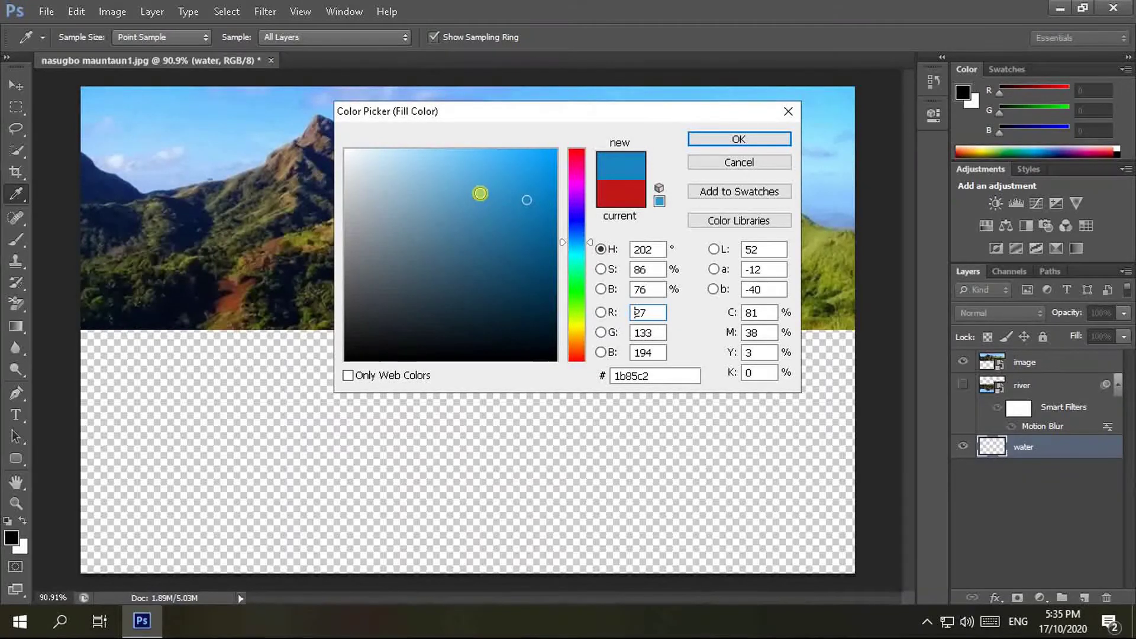
{"action": "left_click", "coordinate": [480, 193]}
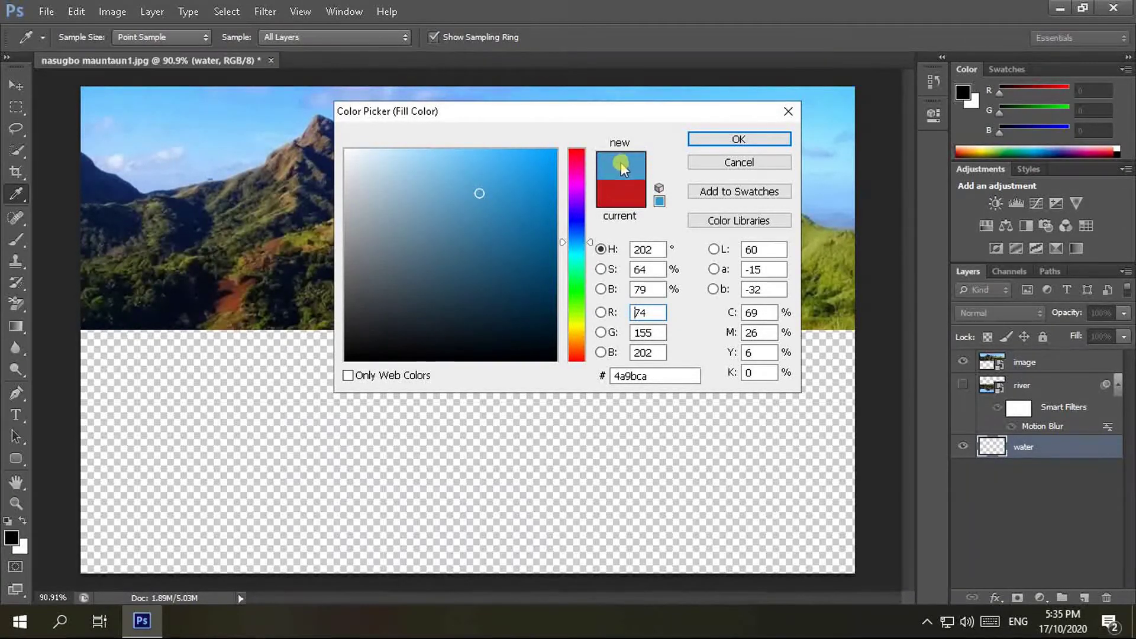
{"action": "left_click", "coordinate": [739, 141]}
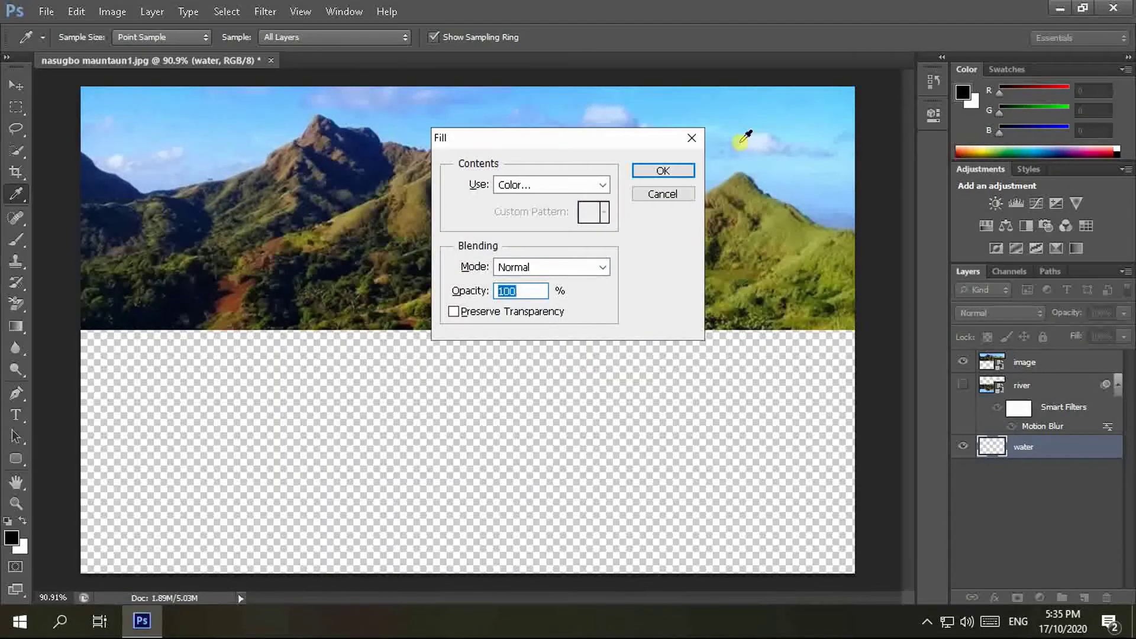
{"action": "left_click", "coordinate": [663, 171]}
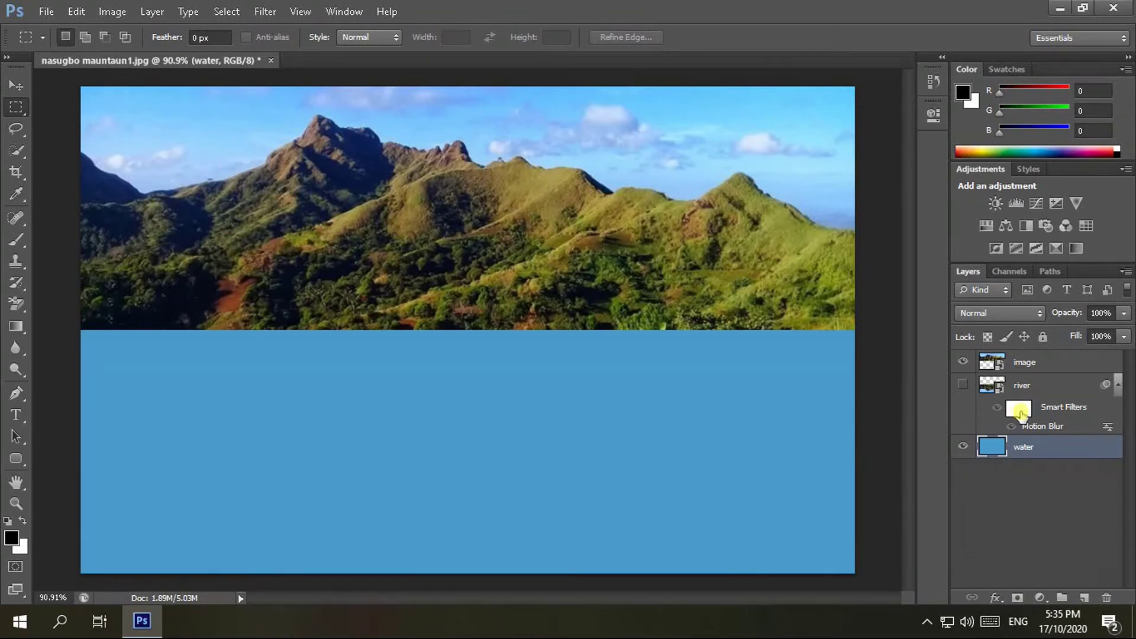
{"action": "left_click", "coordinate": [963, 386]}
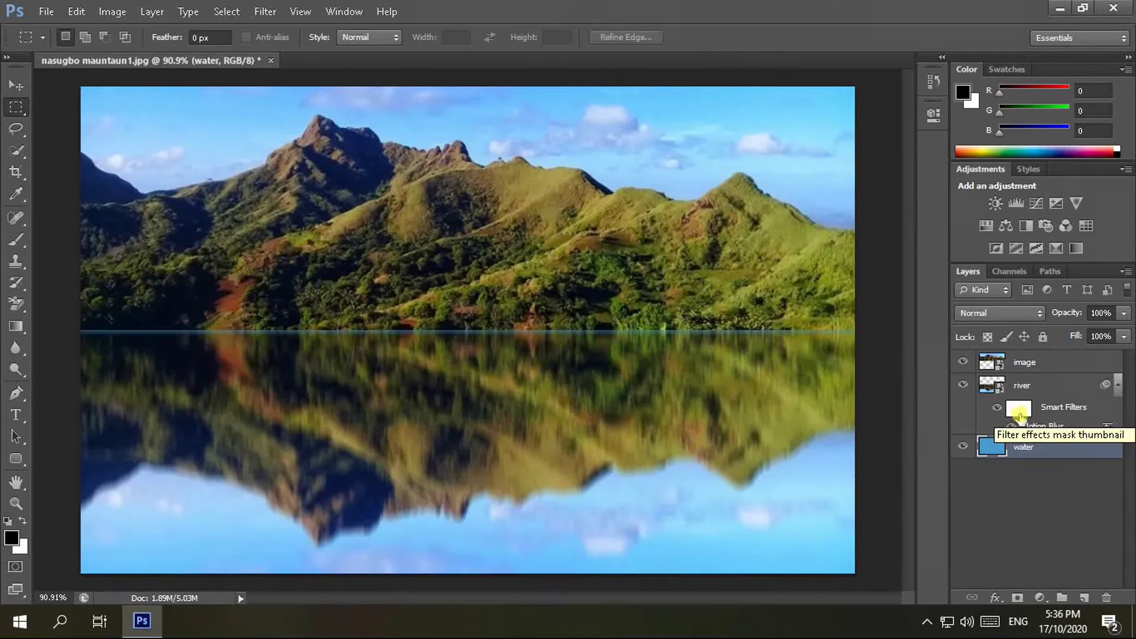
- Make the river layer's smart filter mask the editing target and pick the Gradient tool
{"action": "left_click", "coordinate": [1020, 414]}
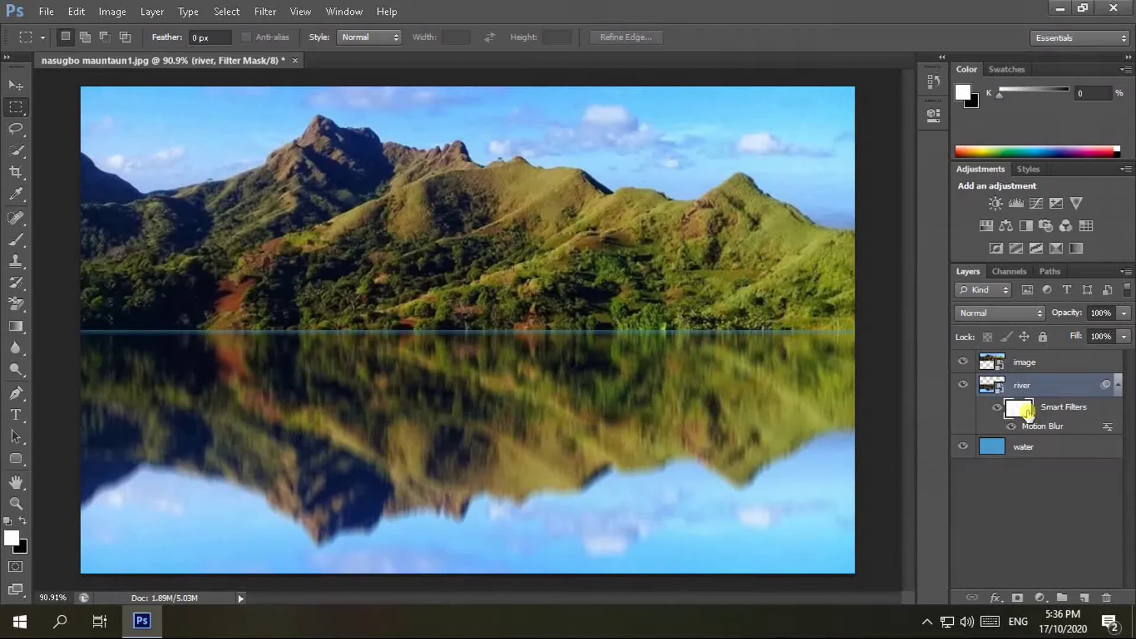
{"action": "left_click", "coordinate": [16, 326]}
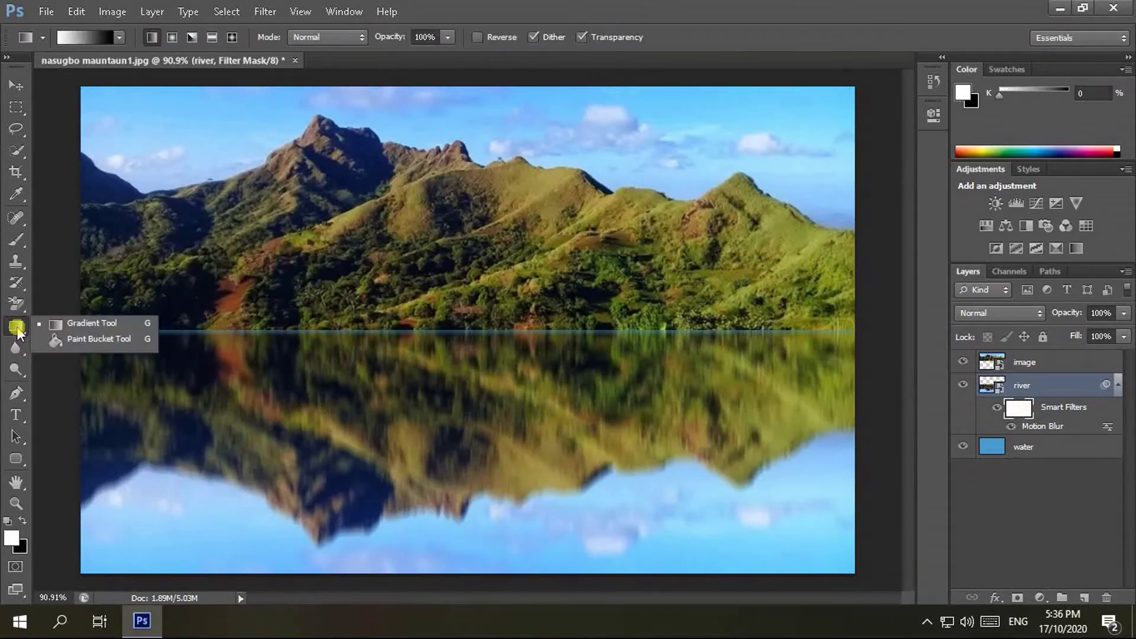
- Set the Gradient tool to Linear with the Black, White preset
{"action": "left_click_drag", "start_coordinate": [17, 332], "coordinate": [83, 328]}
{"action": "left_click", "coordinate": [92, 325]}
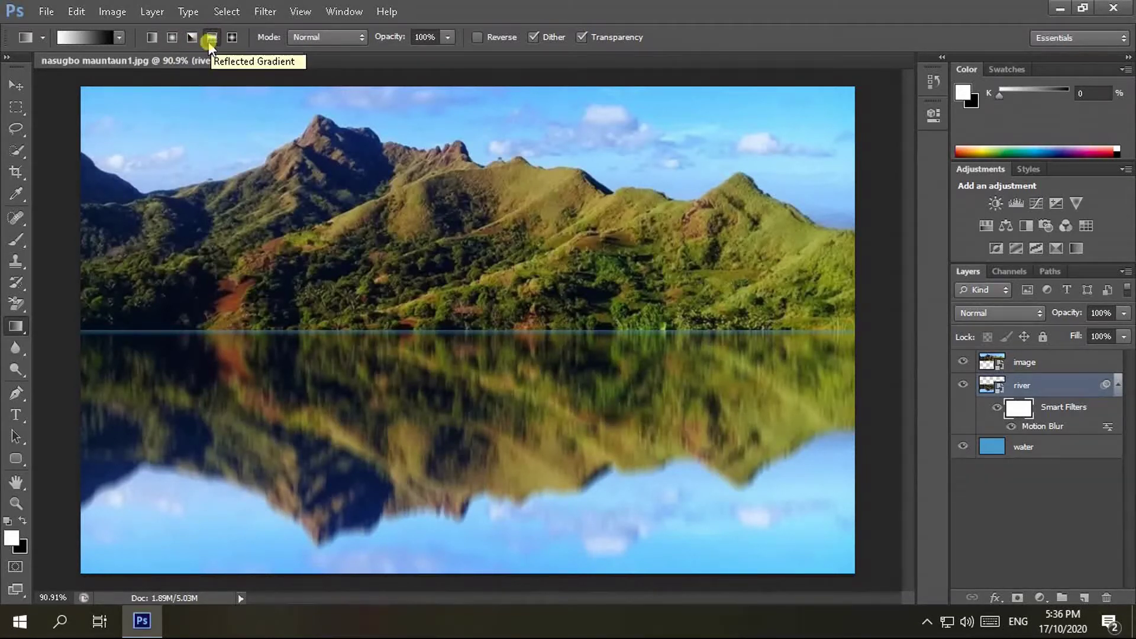
{"action": "left_click", "coordinate": [151, 36]}
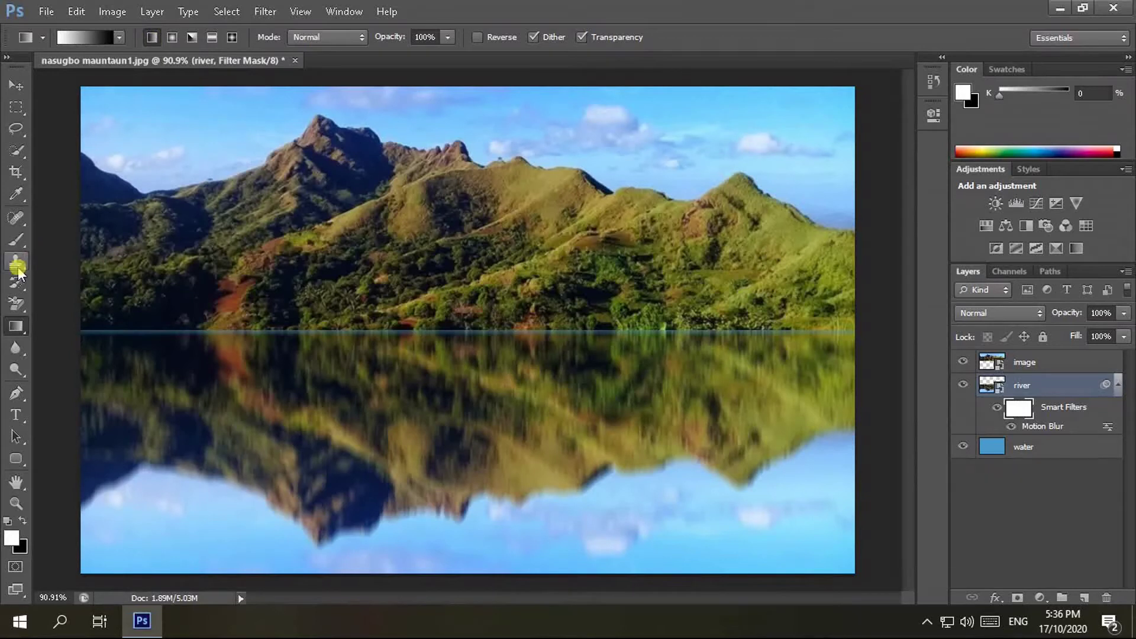
{"action": "right_click", "coordinate": [16, 327]}
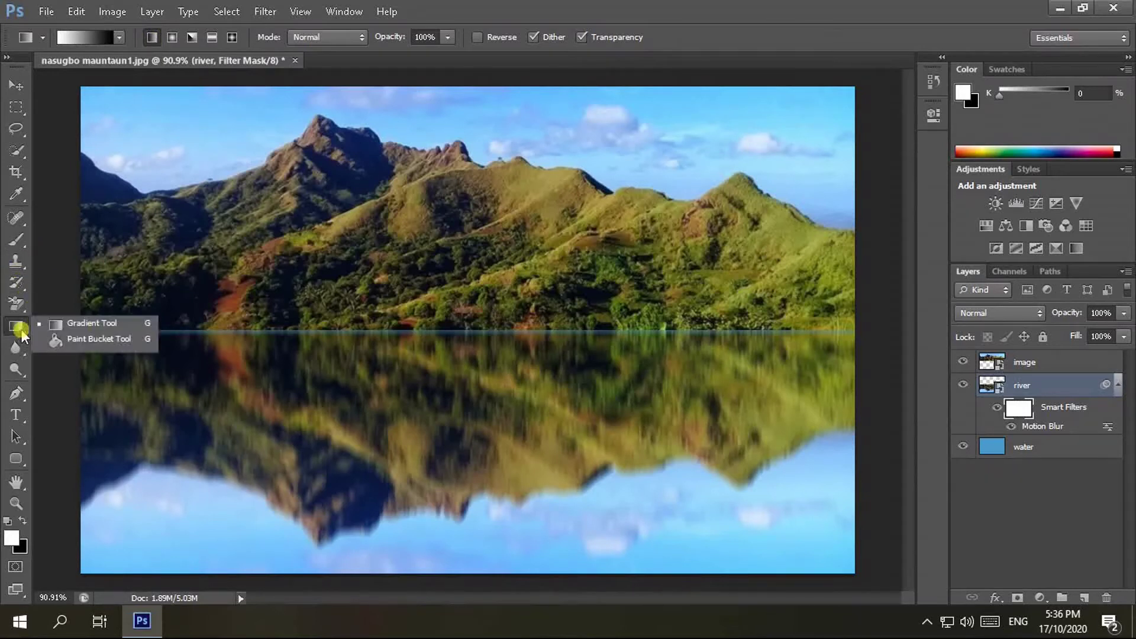
{"action": "left_click", "coordinate": [79, 328]}
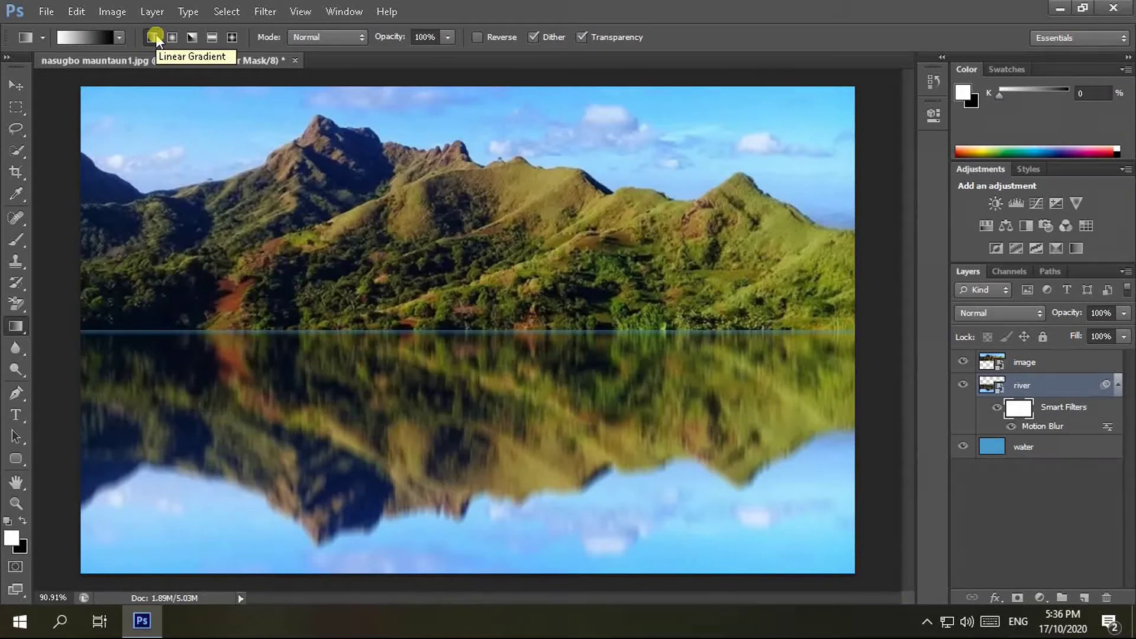
{"action": "left_click", "coordinate": [119, 38]}
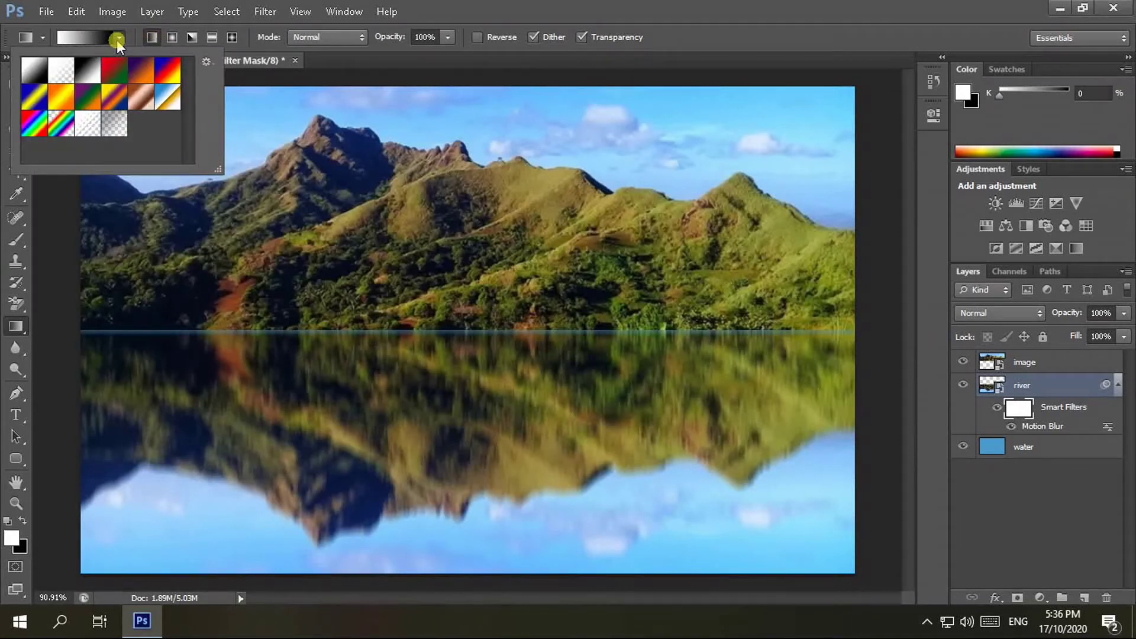
{"action": "left_click", "coordinate": [90, 76]}
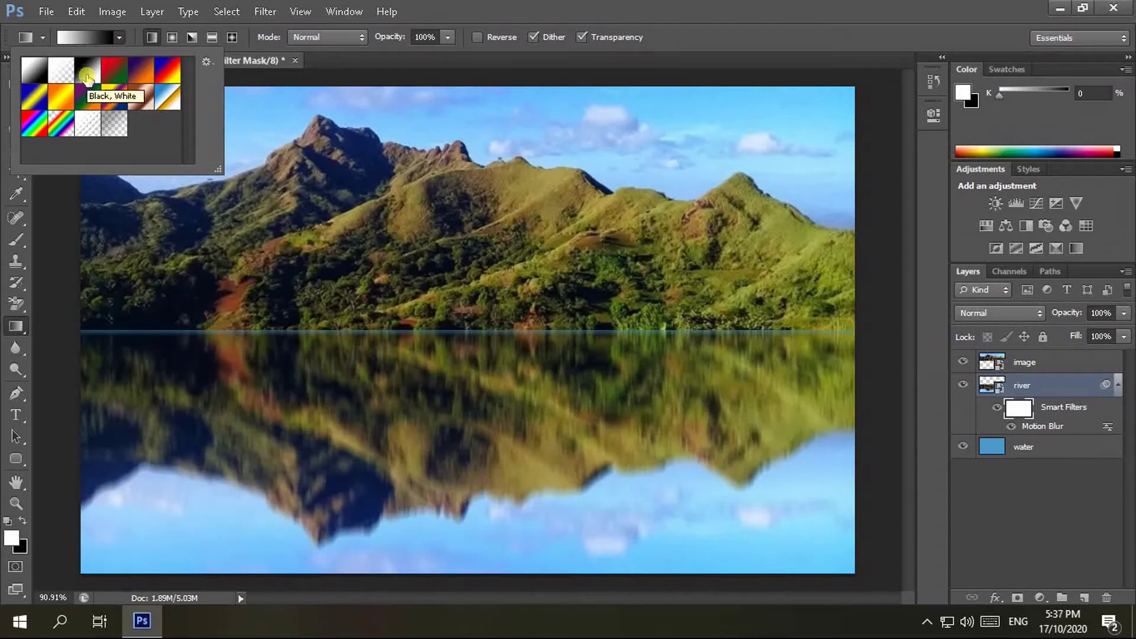
{"action": "left_click", "coordinate": [87, 77]}
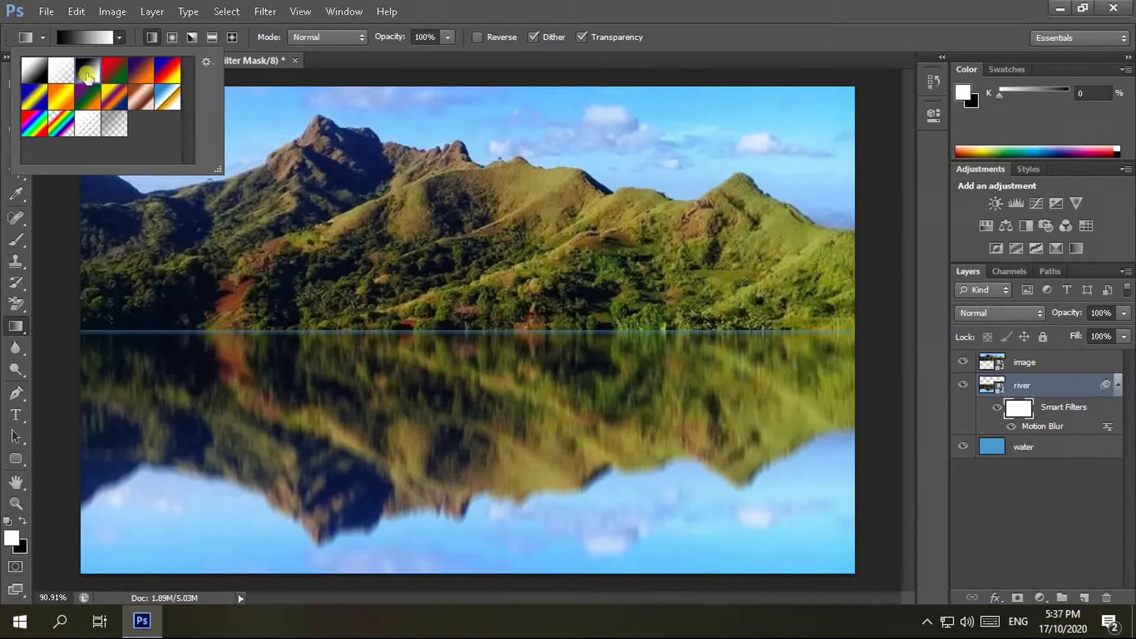
{"action": "double_click", "coordinate": [87, 75]}
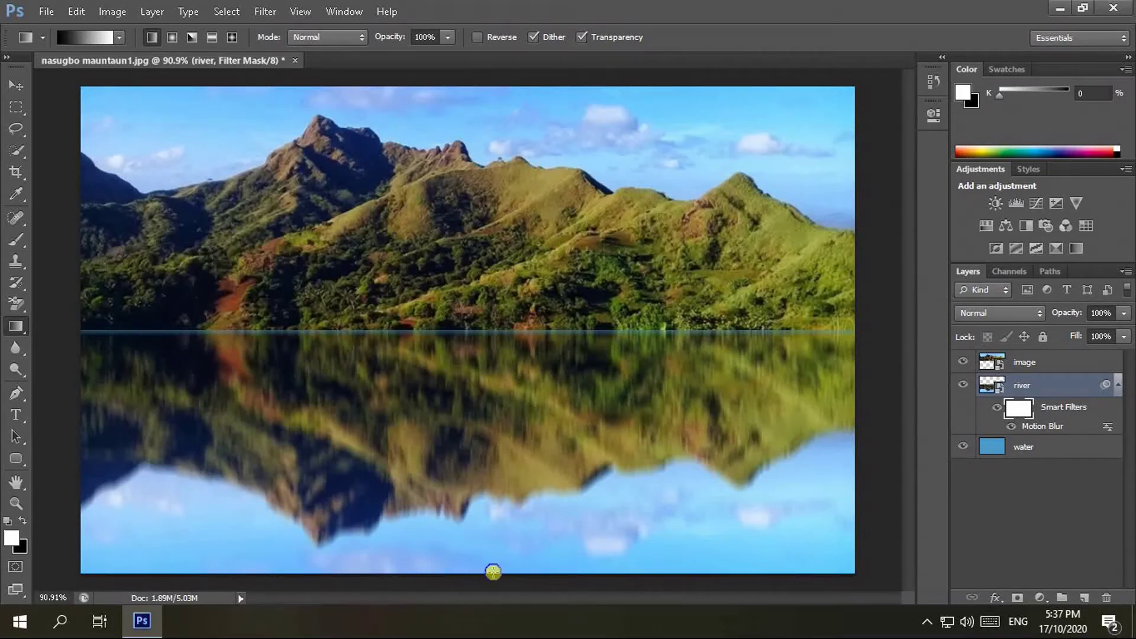
- Draw an upward gradient from the canvas bottom on the filter mask, then add a river layer mask
{"action": "mouse_move", "coordinate": [493, 572]}
{"action": "left_mouse_down"}
{"action": "mouse_move", "coordinate": [522, 431]}
{"action": "mouse_move", "coordinate": [527, 328]}
{"action": "left_mouse_up"}
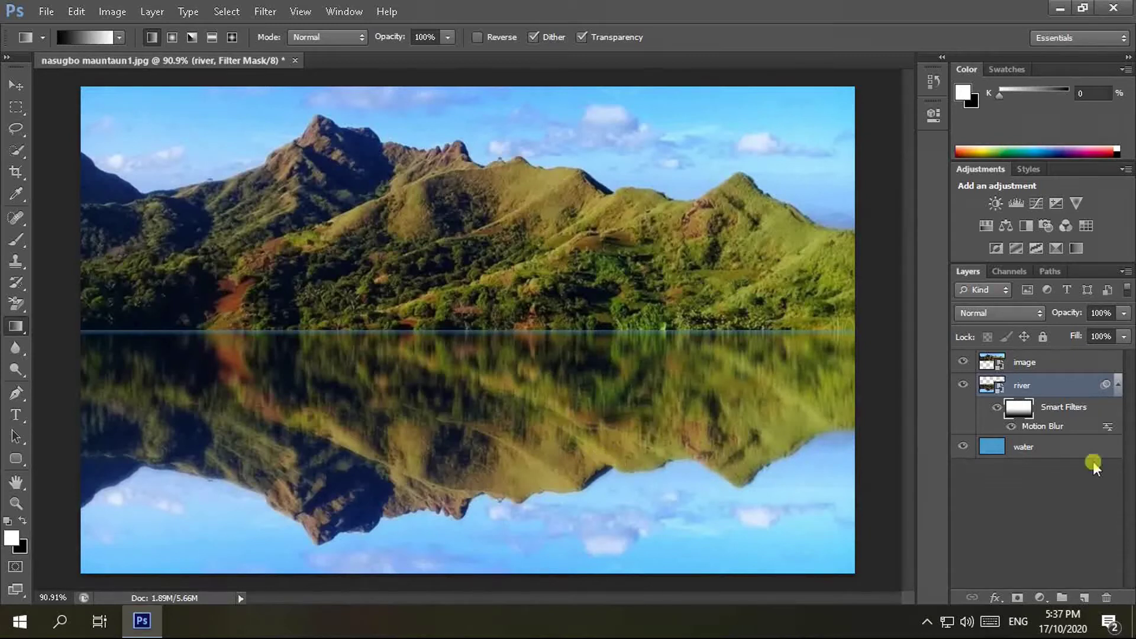
{"action": "left_click", "coordinate": [1019, 387]}
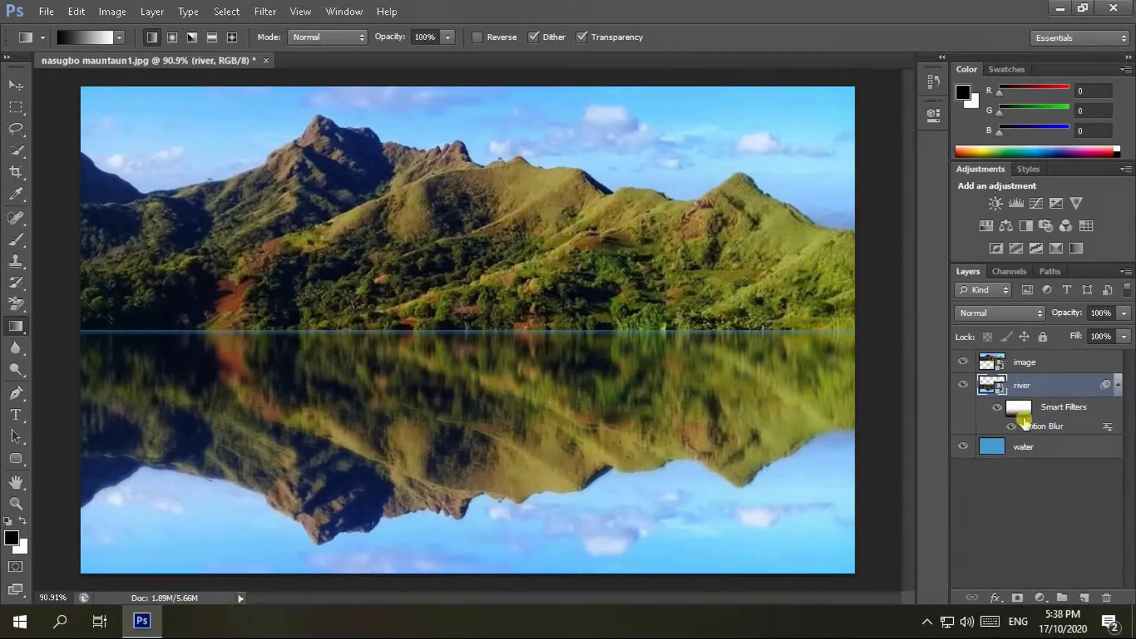
{"action": "left_click", "coordinate": [1019, 411]}
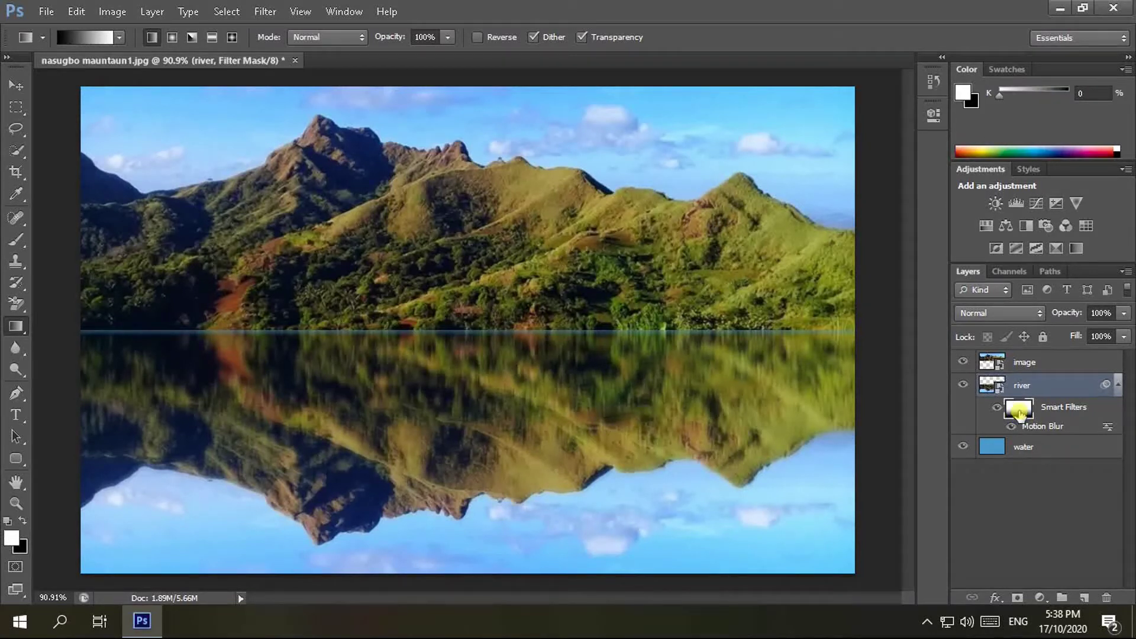
{"action": "left_click", "coordinate": [1020, 387]}
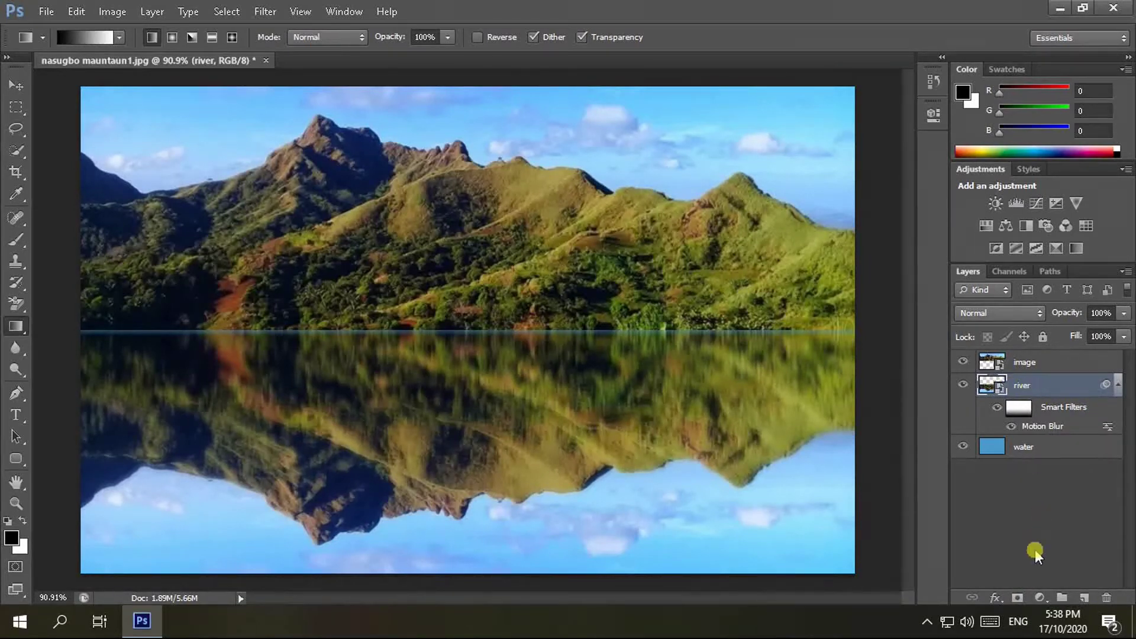
{"action": "left_click", "coordinate": [1018, 600]}
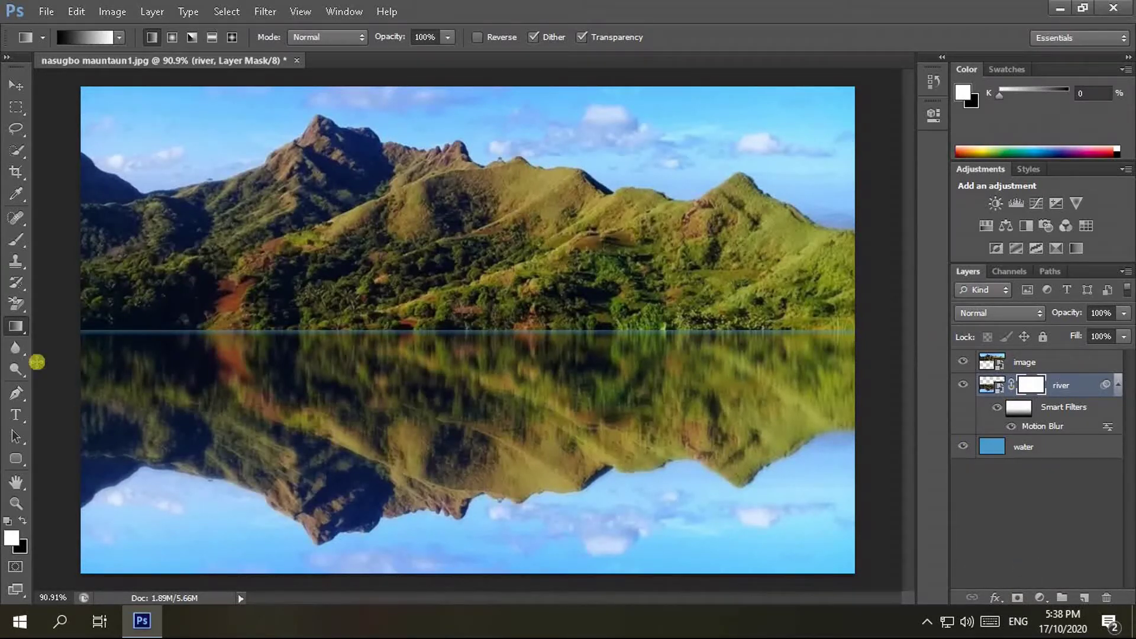
- Keep the Gradient tool active and swap colours so black is the foreground
{"action": "right_click", "coordinate": [17, 329]}
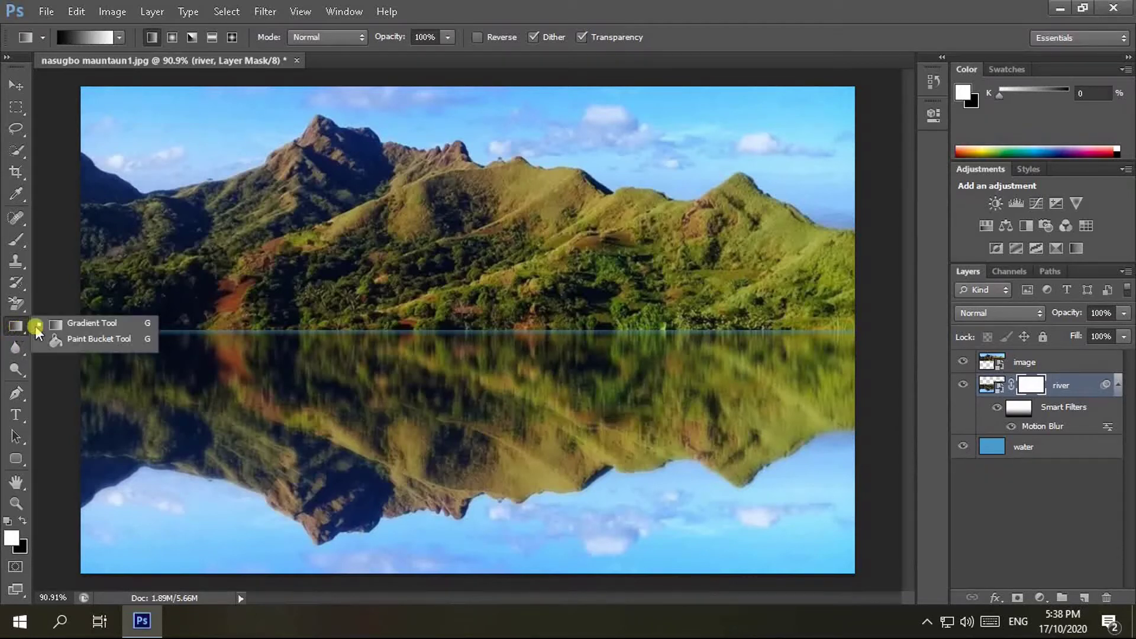
{"action": "left_click", "coordinate": [73, 325]}
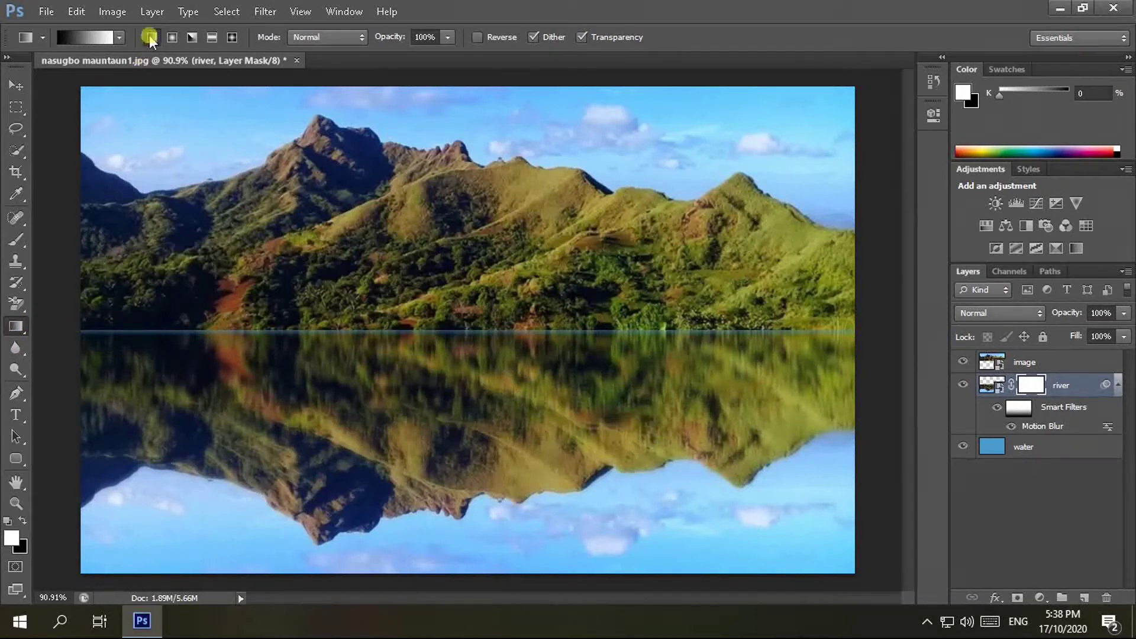
{"action": "left_click", "coordinate": [119, 38]}
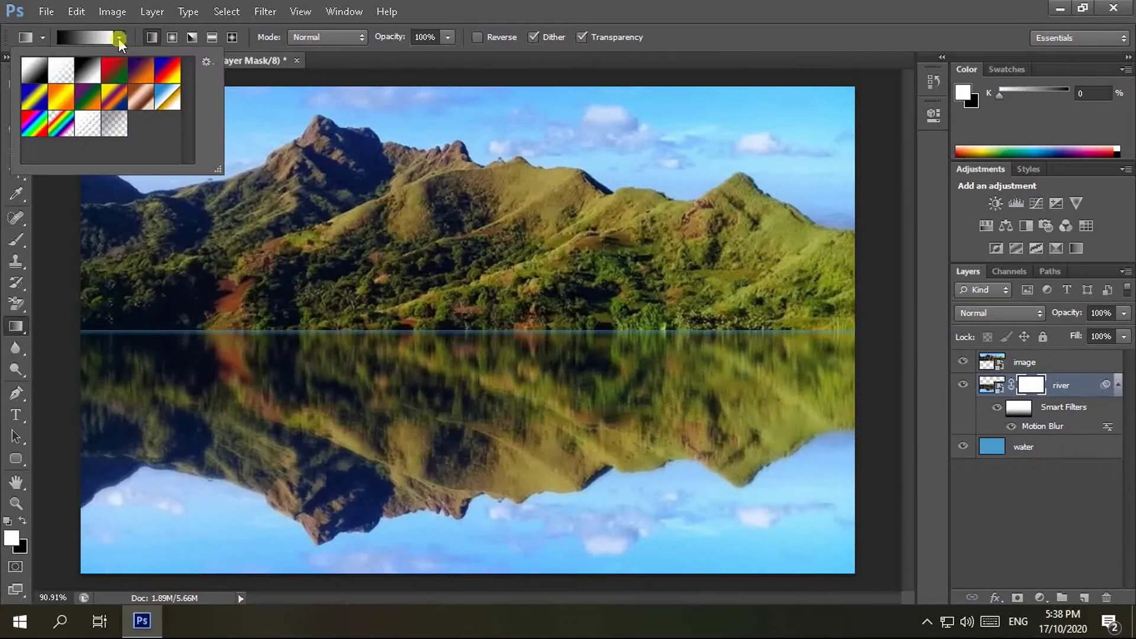
{"action": "left_click", "coordinate": [254, 142]}
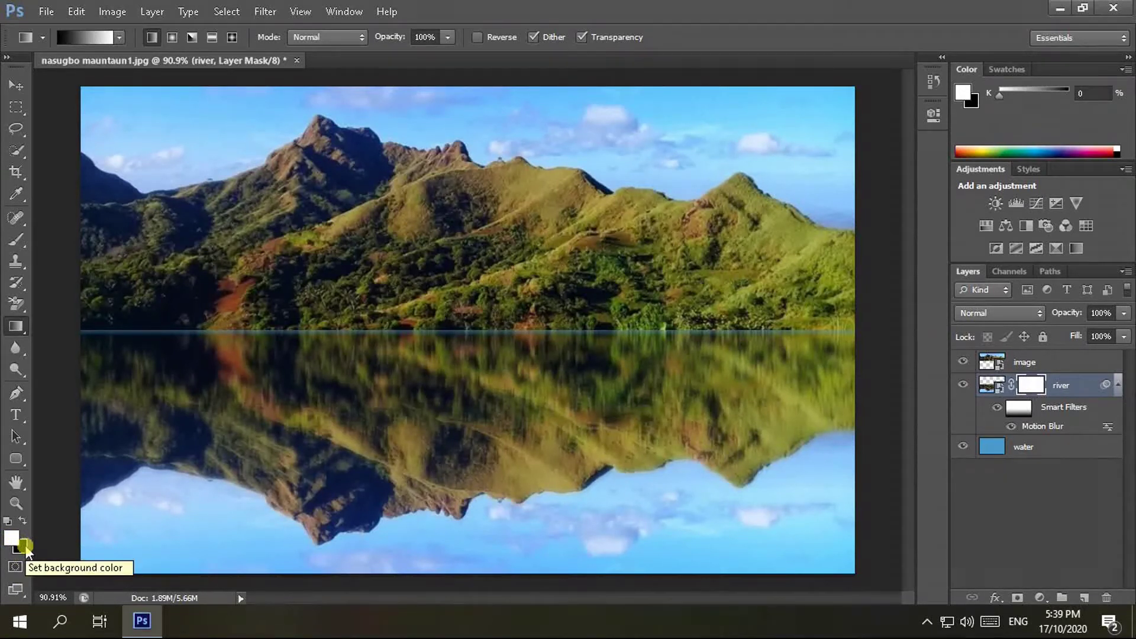
{"action": "key", "text": "x"}
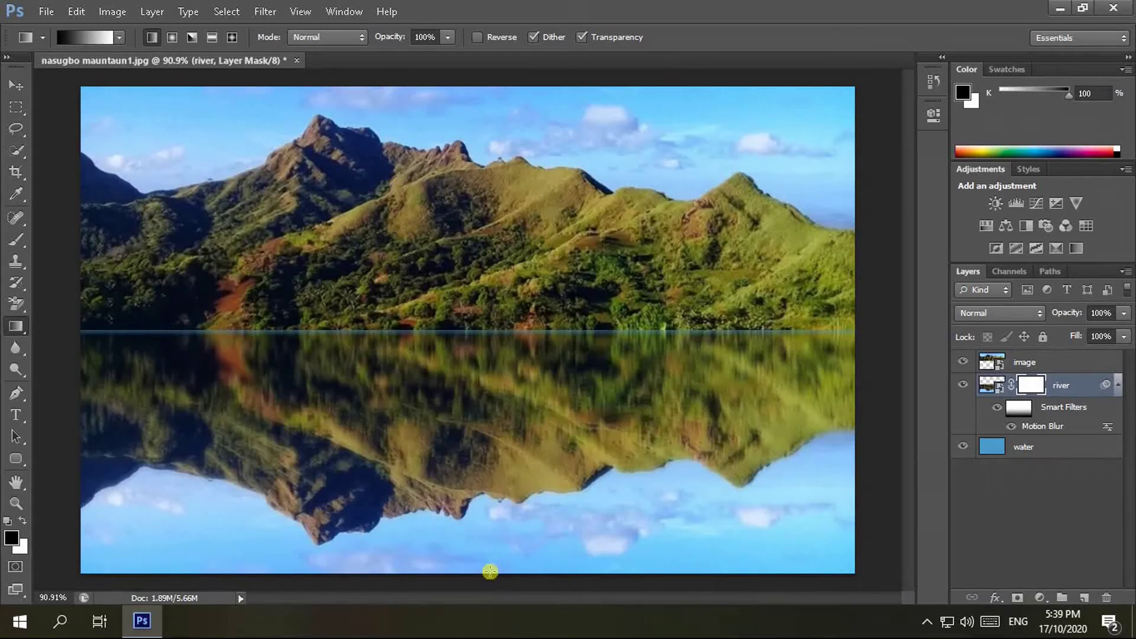
- Gradient the river mask from canvas bottom to horizon so the reflection fades into blue water
{"action": "mouse_move", "coordinate": [488, 572]}
{"action": "left_mouse_down"}
{"action": "mouse_move", "coordinate": [480, 499]}
{"action": "mouse_move", "coordinate": [492, 345]}
{"action": "left_mouse_up"}
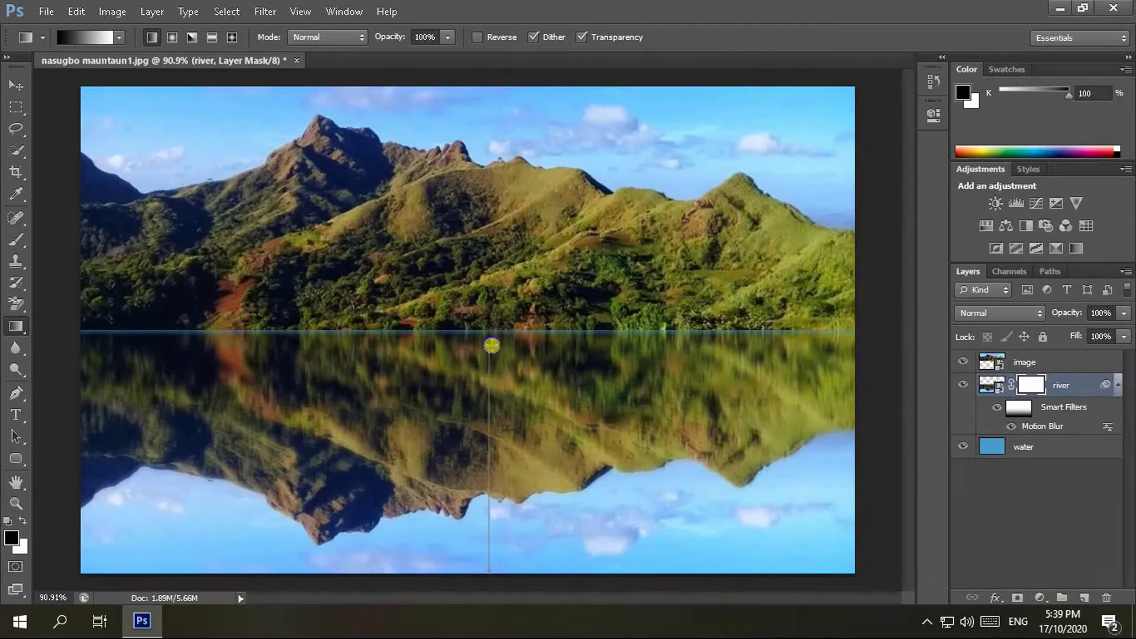
{"action": "left_click_drag", "start_coordinate": [492, 345], "coordinate": [489, 330]}
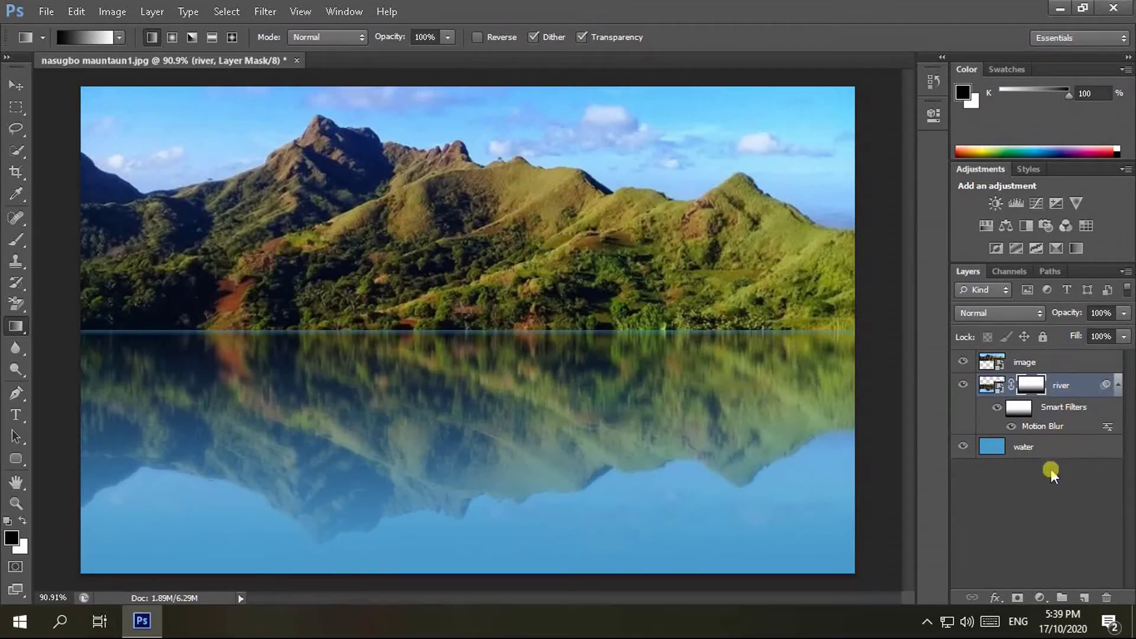
{"action": "left_click", "coordinate": [1051, 452]}
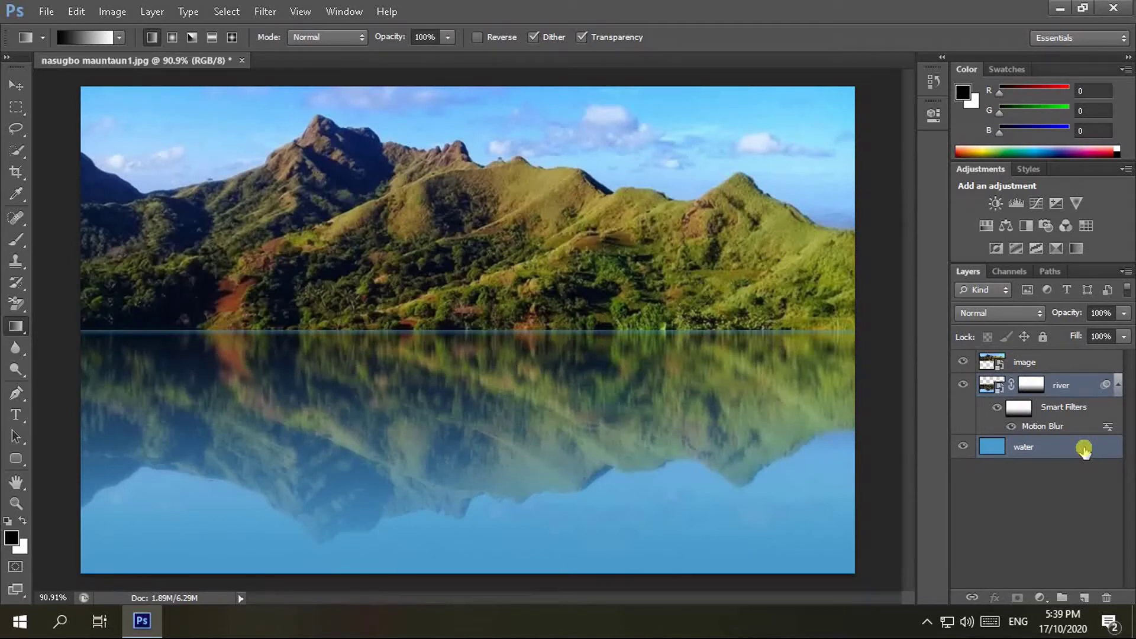
- Convert the selected river and water layers into a single smart object
{"action": "right_click", "coordinate": [1090, 447]}
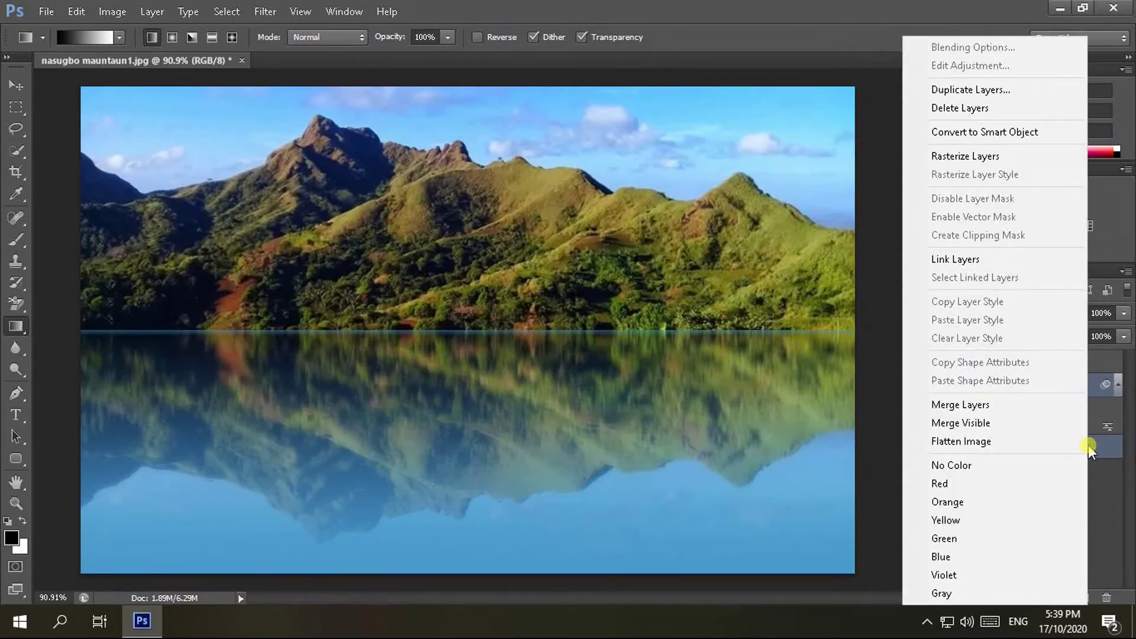
{"action": "left_click", "coordinate": [1096, 509]}
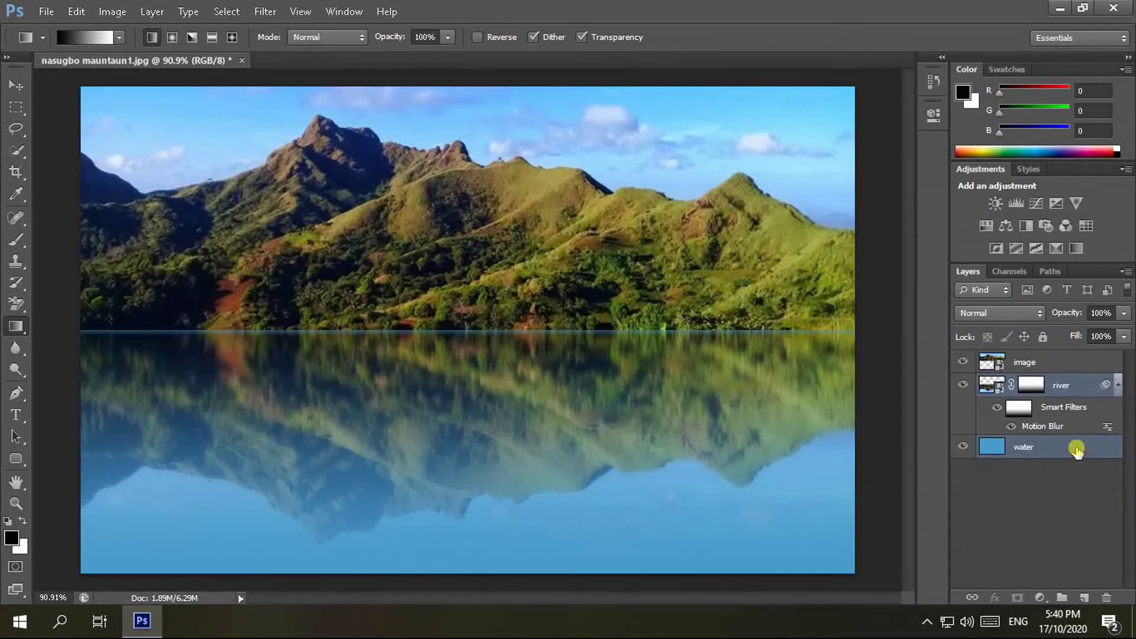
{"action": "left_click", "coordinate": [1128, 271]}
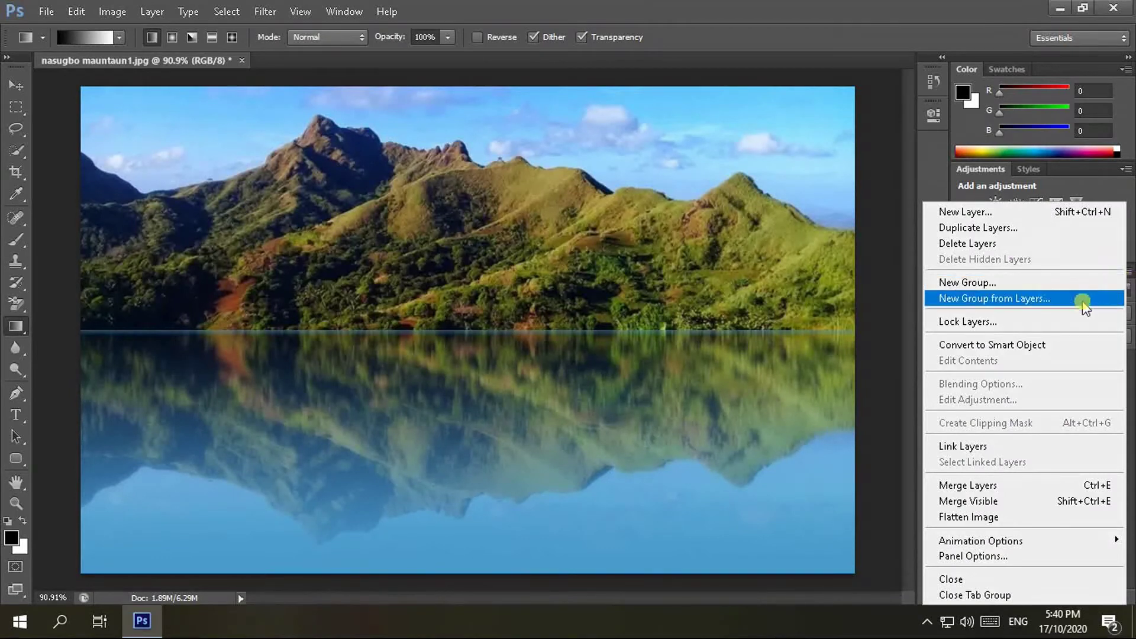
{"action": "left_click", "coordinate": [1024, 349]}
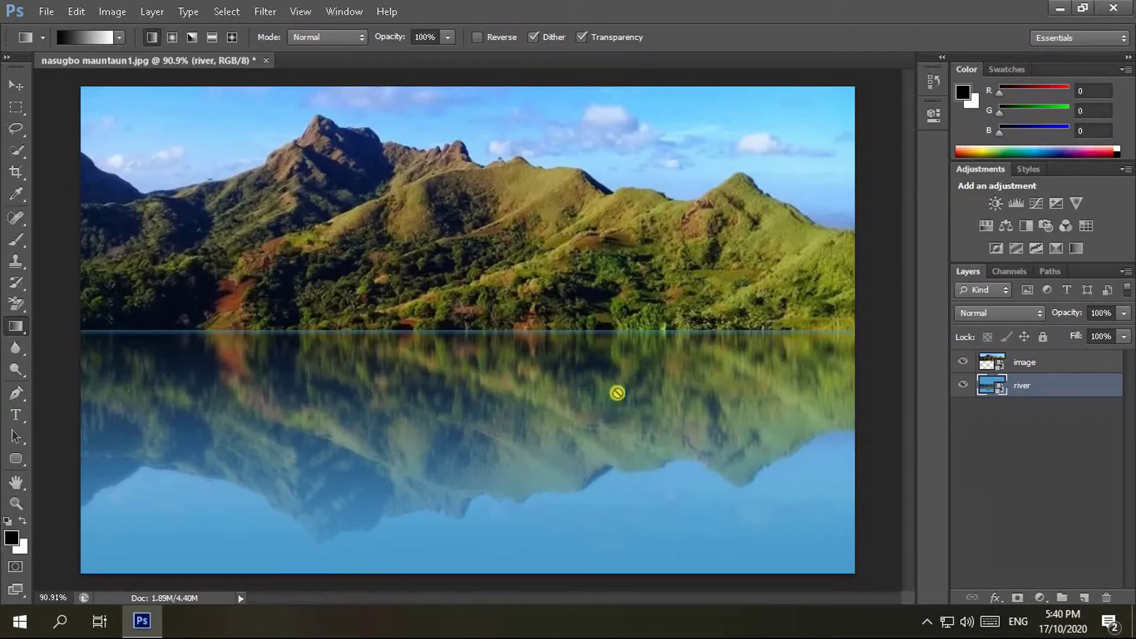
{"action": "left_click", "coordinate": [44, 15]}
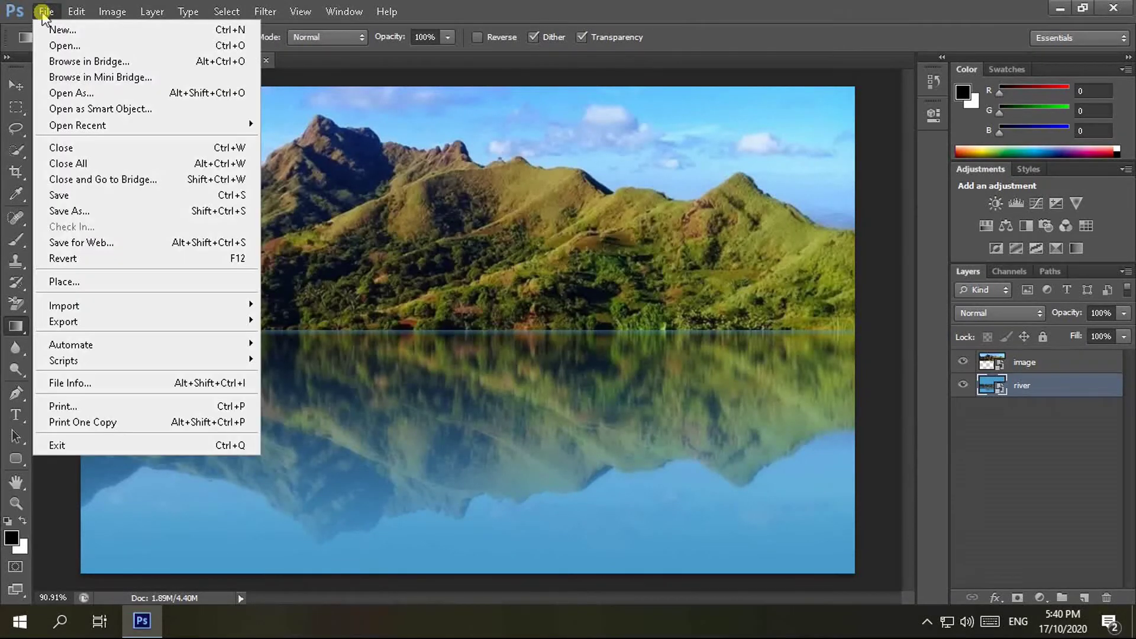
- Create a new 1024 × 644 pixel document at 72 pixels per inch
{"action": "left_click", "coordinate": [51, 29]}
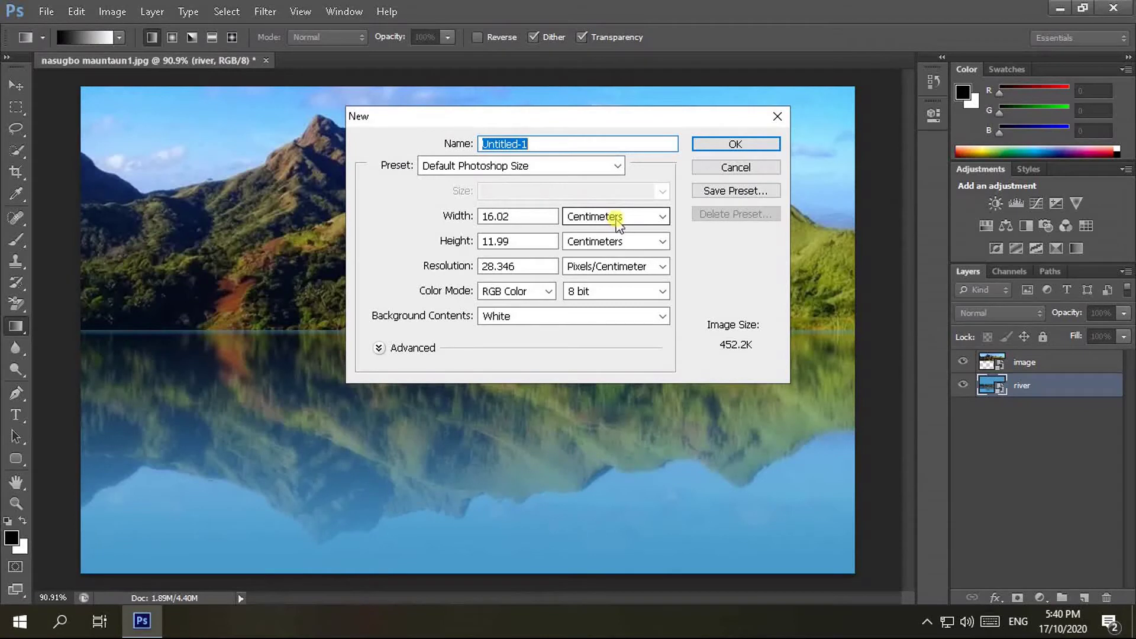
{"action": "left_click", "coordinate": [658, 218]}
{"action": "left_click", "coordinate": [649, 233]}
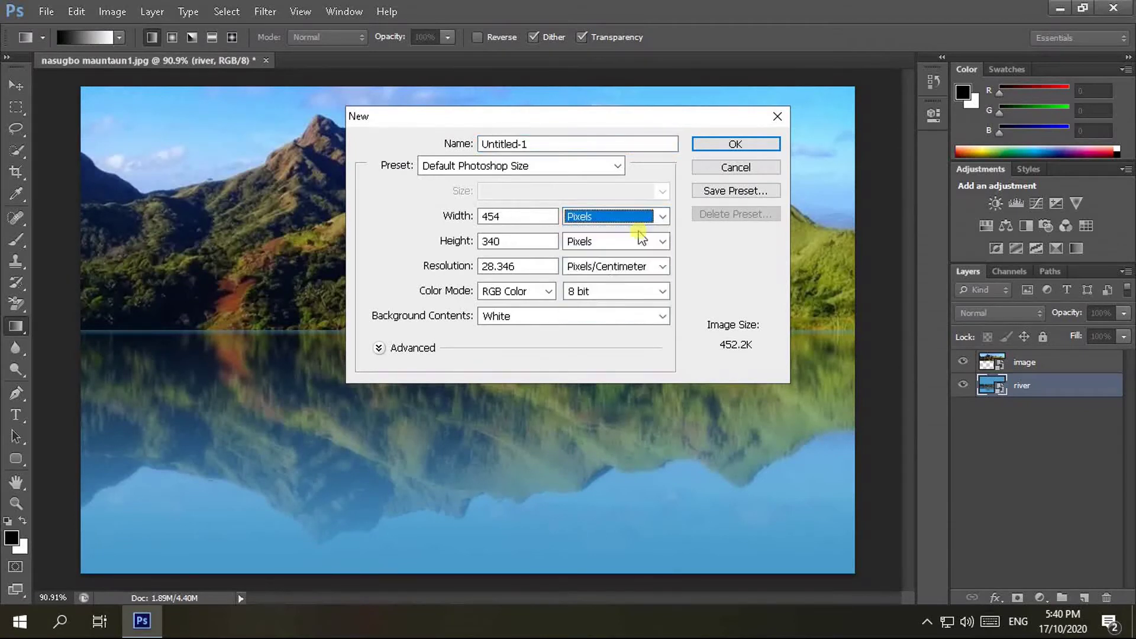
{"action": "left_click", "coordinate": [661, 268]}
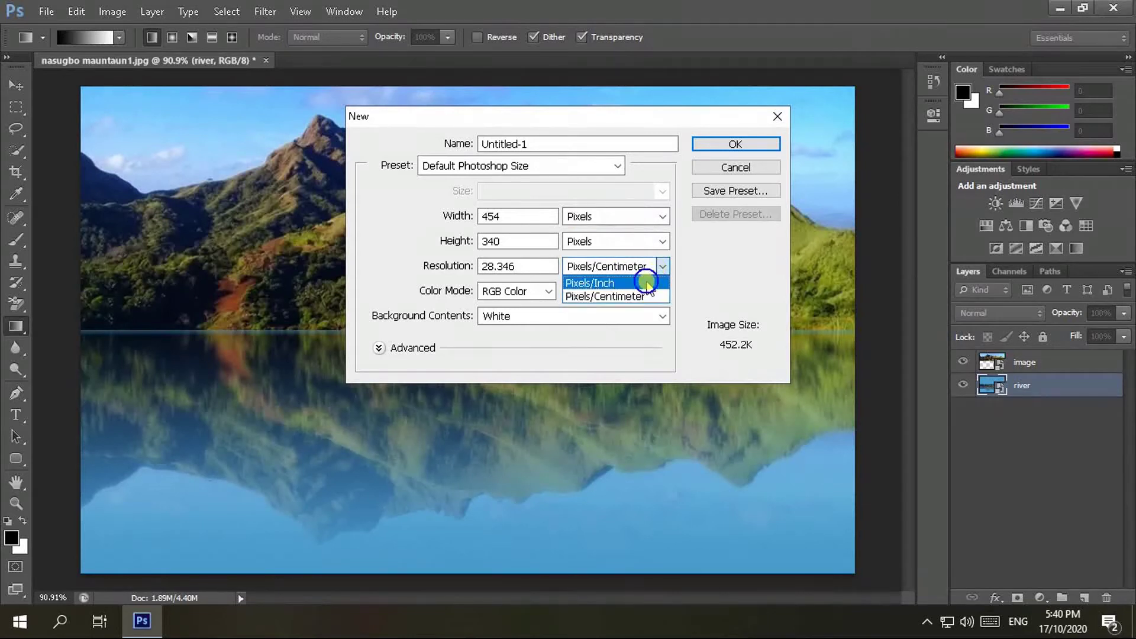
{"action": "left_click", "coordinate": [652, 279]}
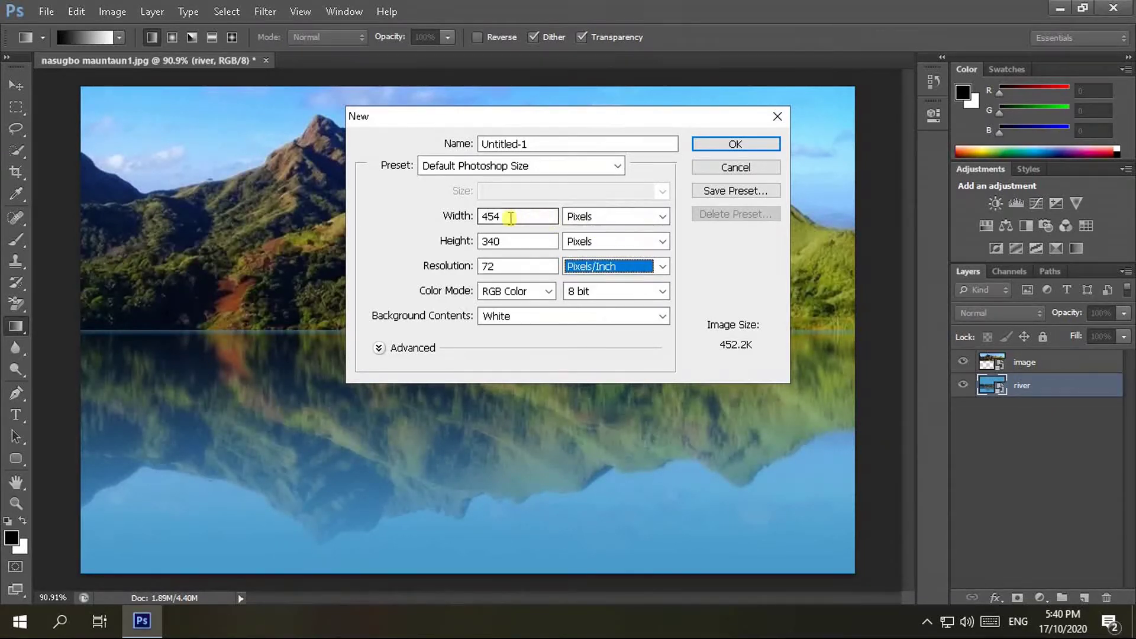
{"action": "double_click", "coordinate": [535, 217]}
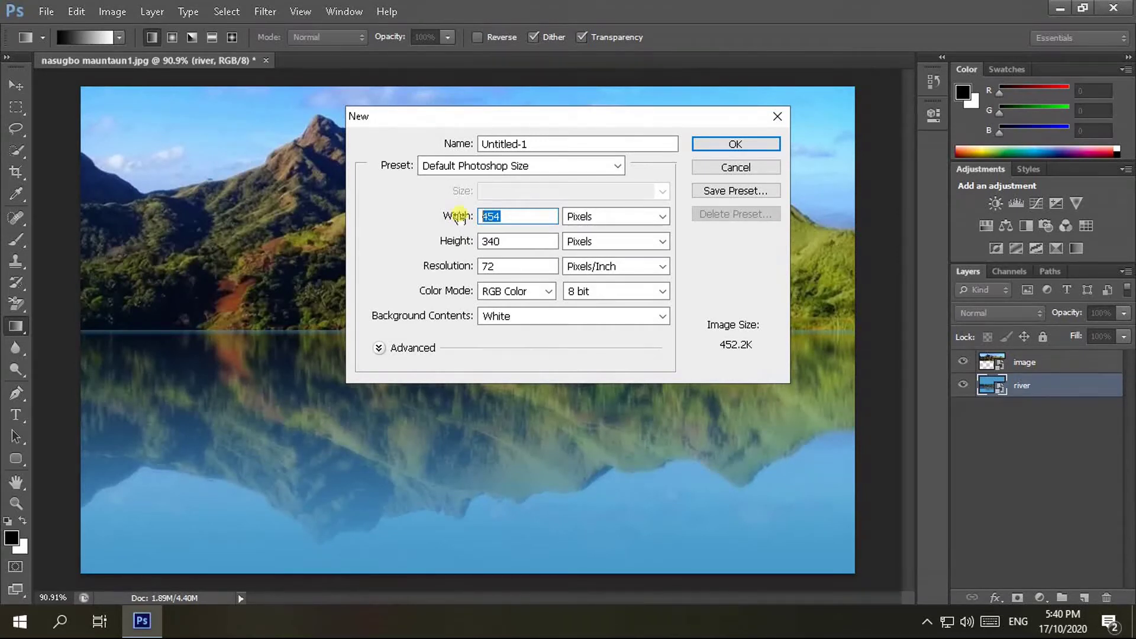
{"action": "type", "text": "1024"}
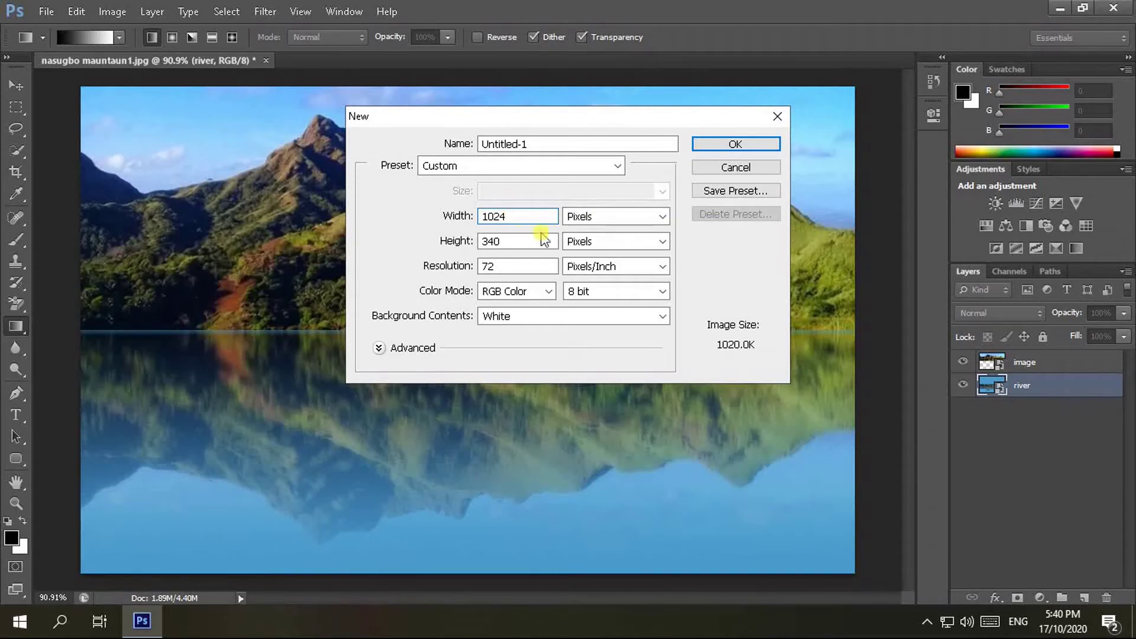
{"action": "double_click", "coordinate": [487, 248]}
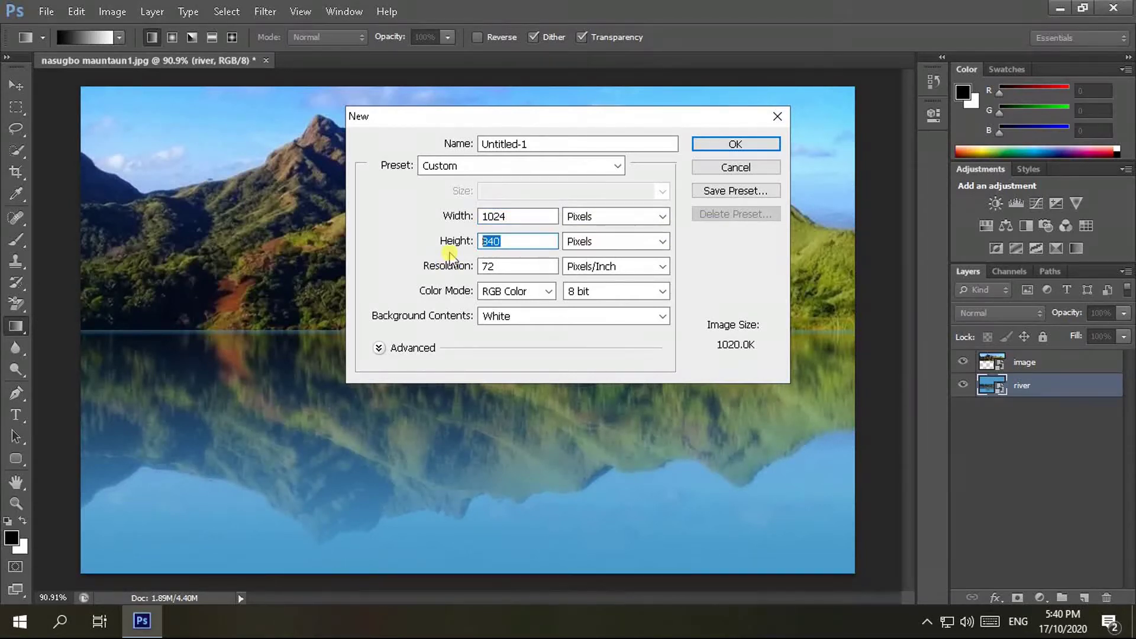
{"action": "type", "text": "644"}
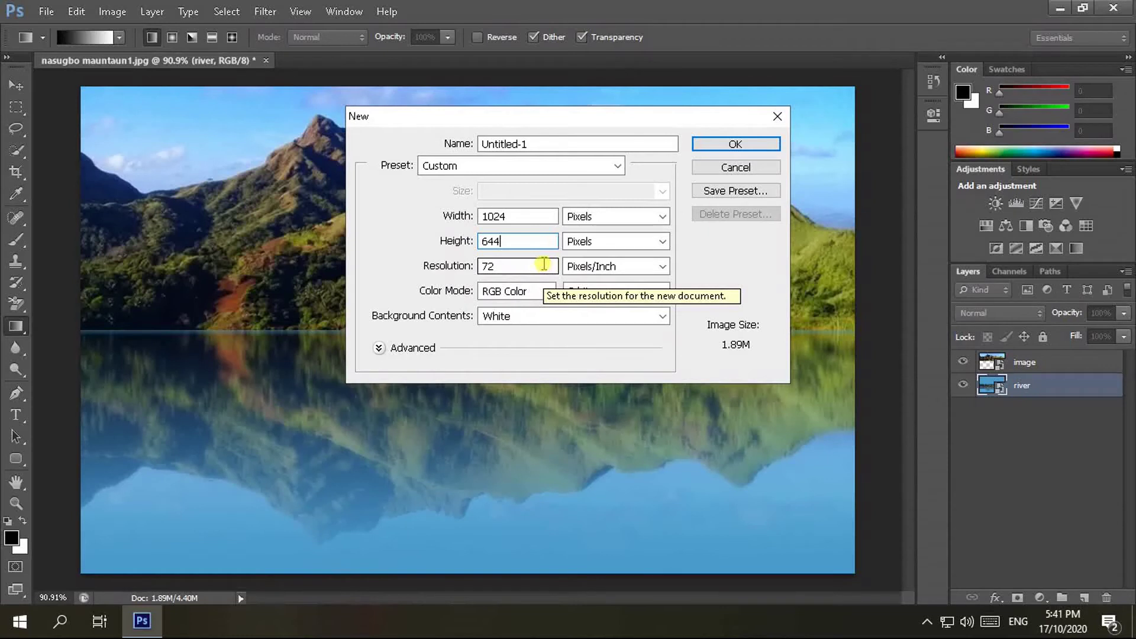
{"action": "left_click", "coordinate": [732, 145]}
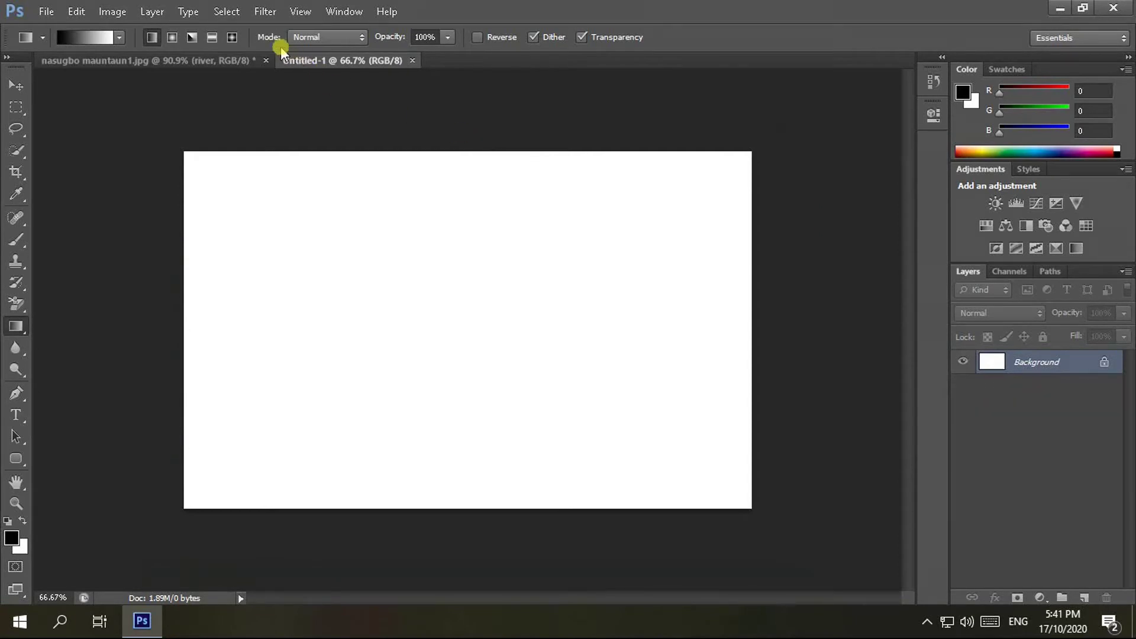
- Fill the blank canvas with 400% Gaussian monochromatic noise
{"action": "left_click", "coordinate": [266, 13]}
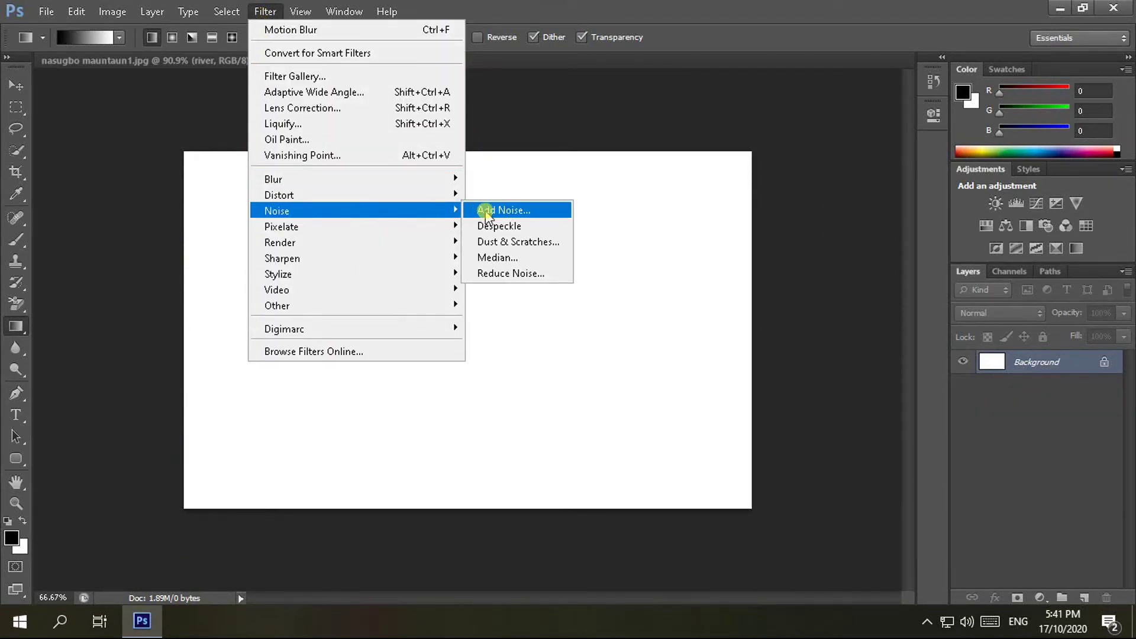
{"action": "mouse_move", "coordinate": [276, 211]}
{"action": "left_click", "coordinate": [488, 210]}
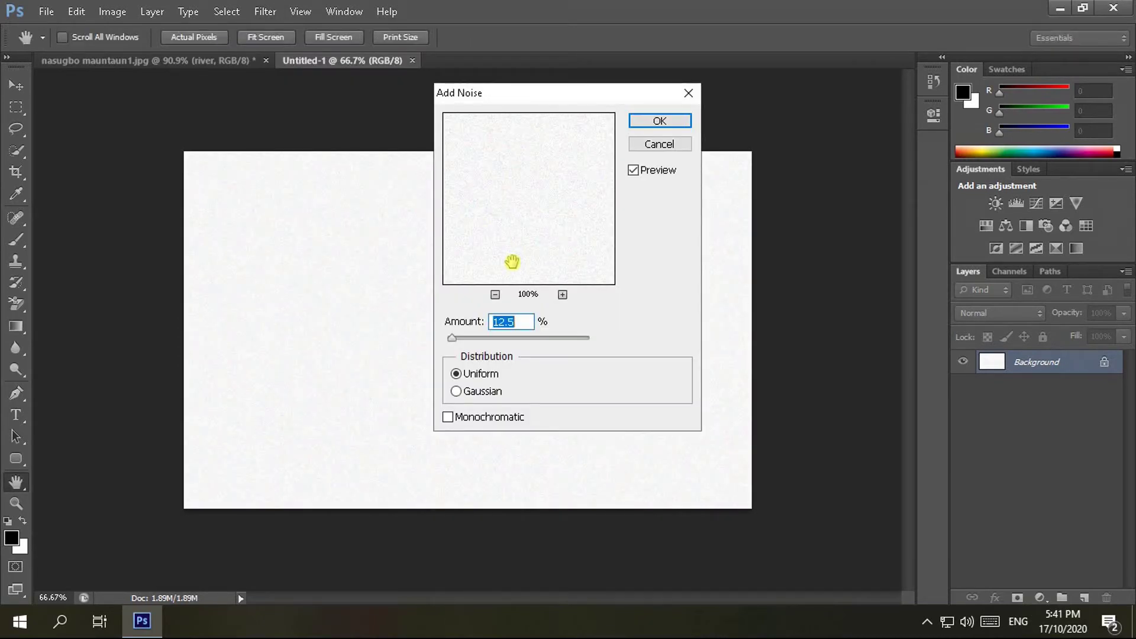
{"action": "type", "text": "400"}
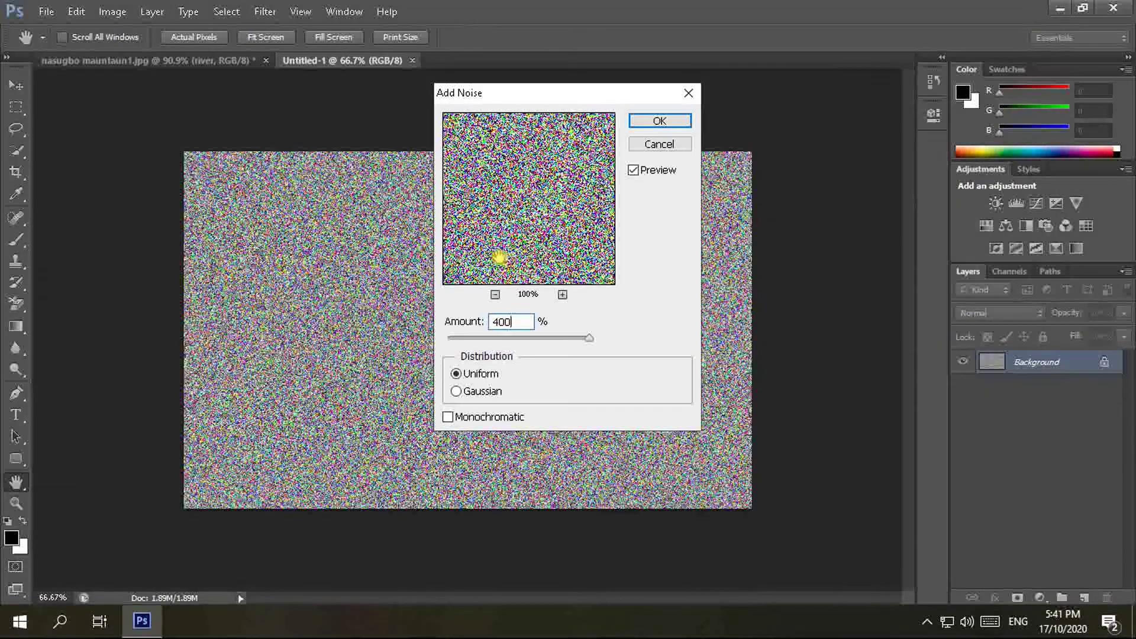
{"action": "left_click", "coordinate": [463, 394]}
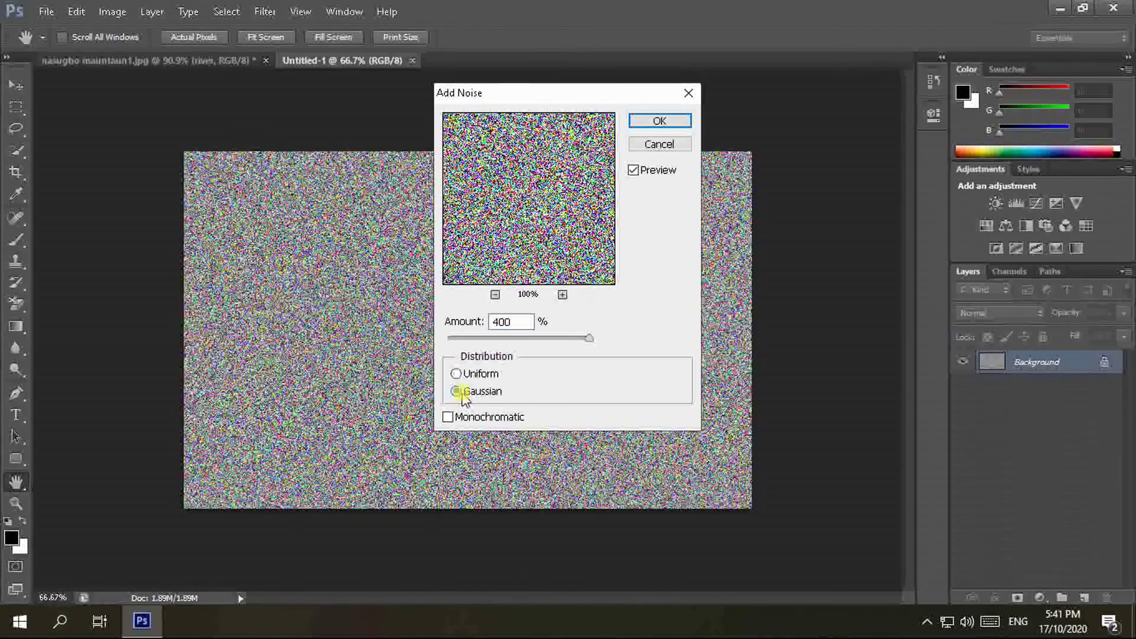
{"action": "left_click", "coordinate": [449, 418]}
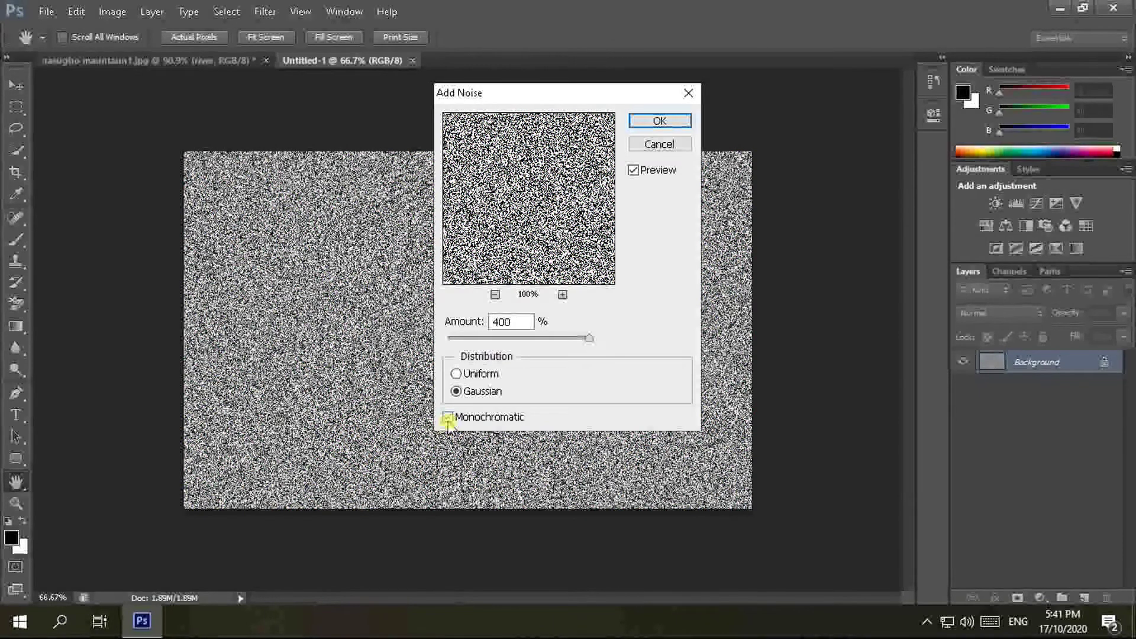
{"action": "key", "text": "g"}
{"action": "left_click", "coordinate": [660, 121]}
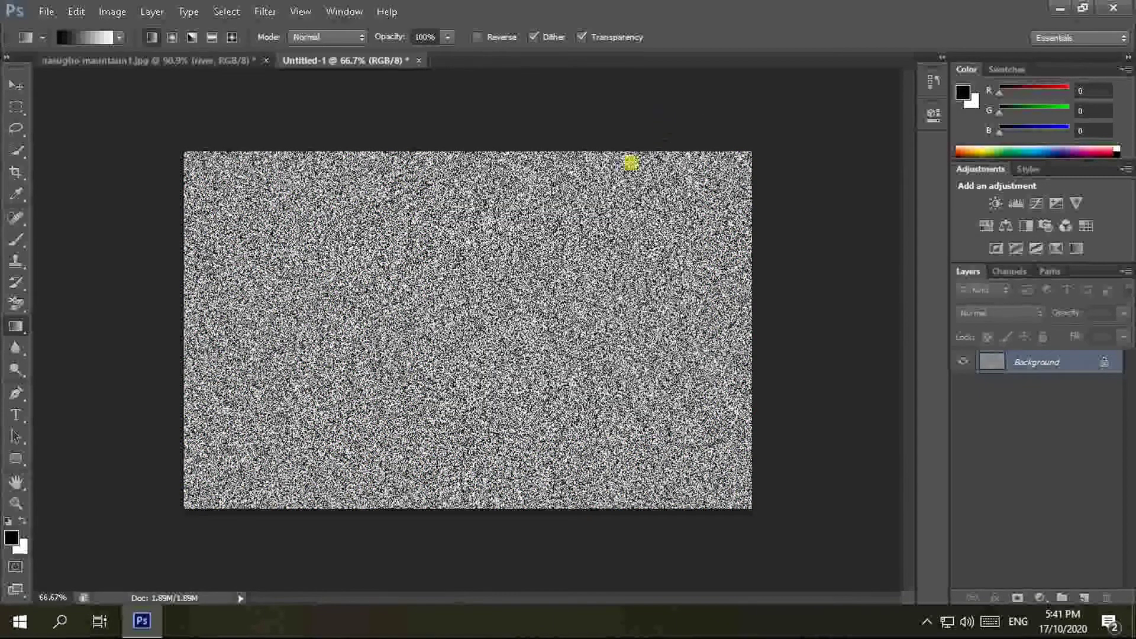
- Soften the noise with a 2-pixel Gaussian Blur
{"action": "left_click", "coordinate": [264, 12]}
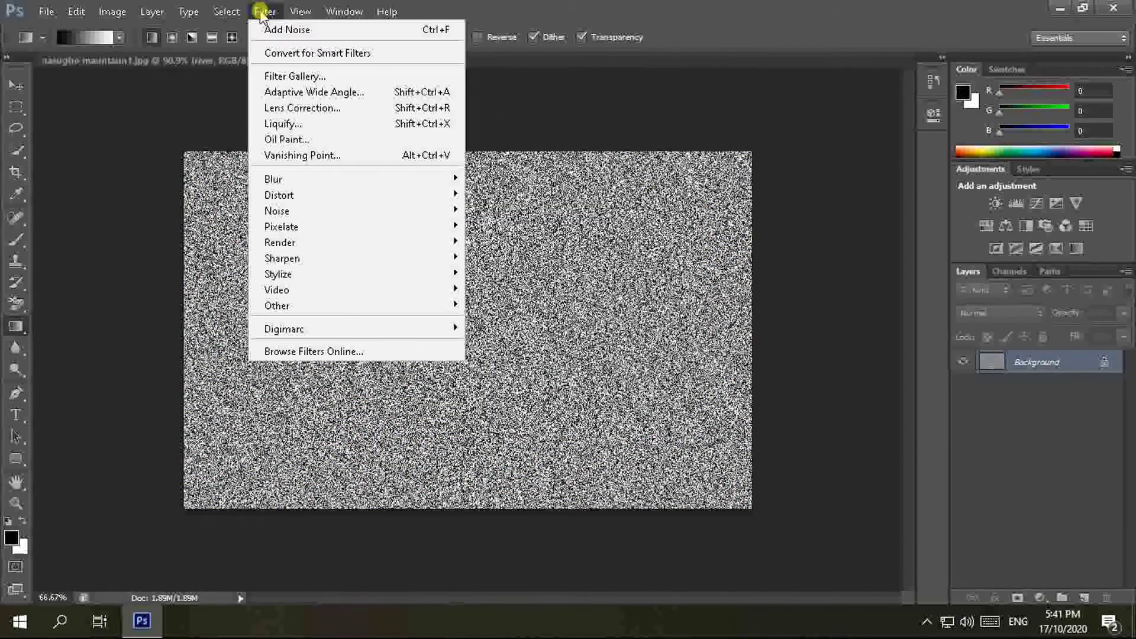
{"action": "mouse_move", "coordinate": [274, 179]}
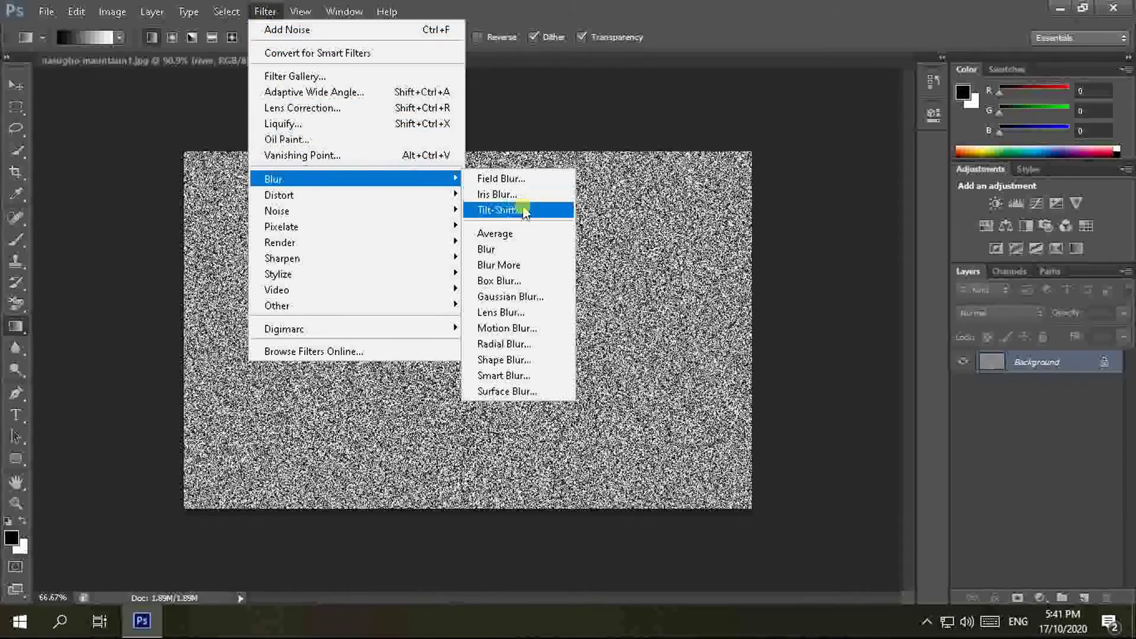
{"action": "left_click", "coordinate": [512, 297]}
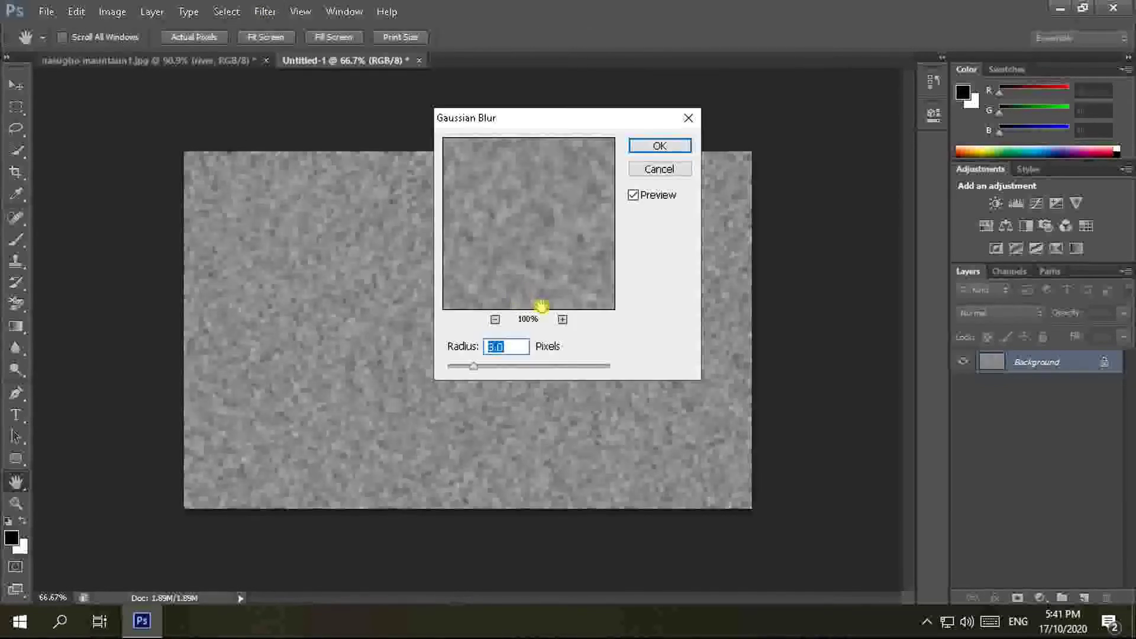
{"action": "type", "text": "2"}
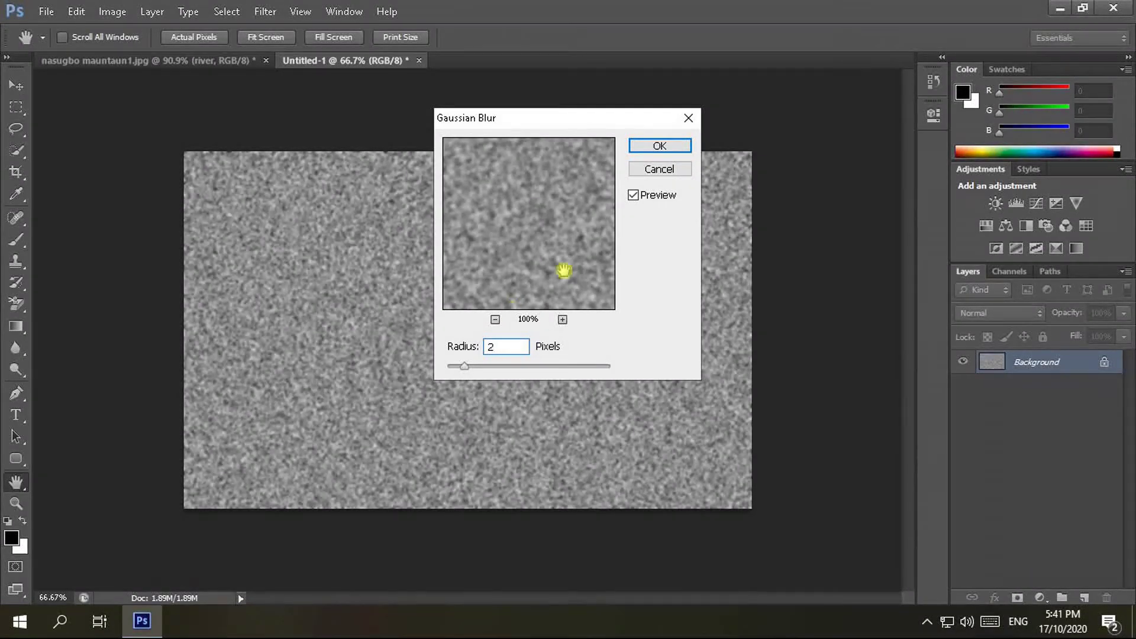
{"action": "left_click", "coordinate": [648, 145]}
{"action": "key", "text": "g"}
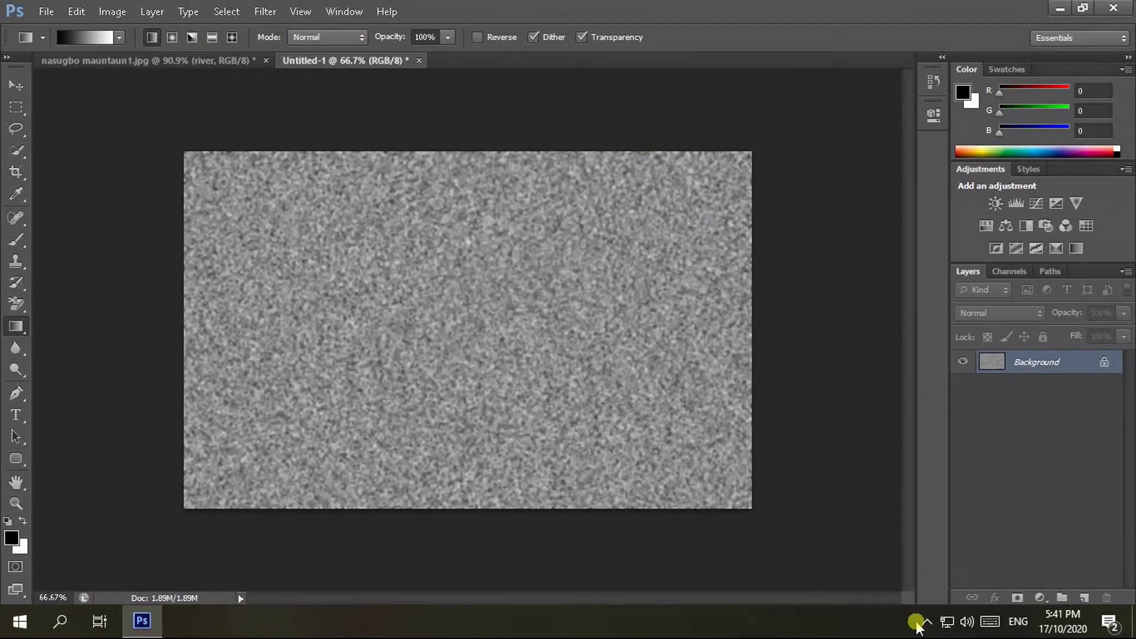
{"action": "left_click", "coordinate": [920, 620]}
- Show the noise document's Channels panel and make the Red channel the only active channel
{"action": "right_click", "coordinate": [964, 556]}
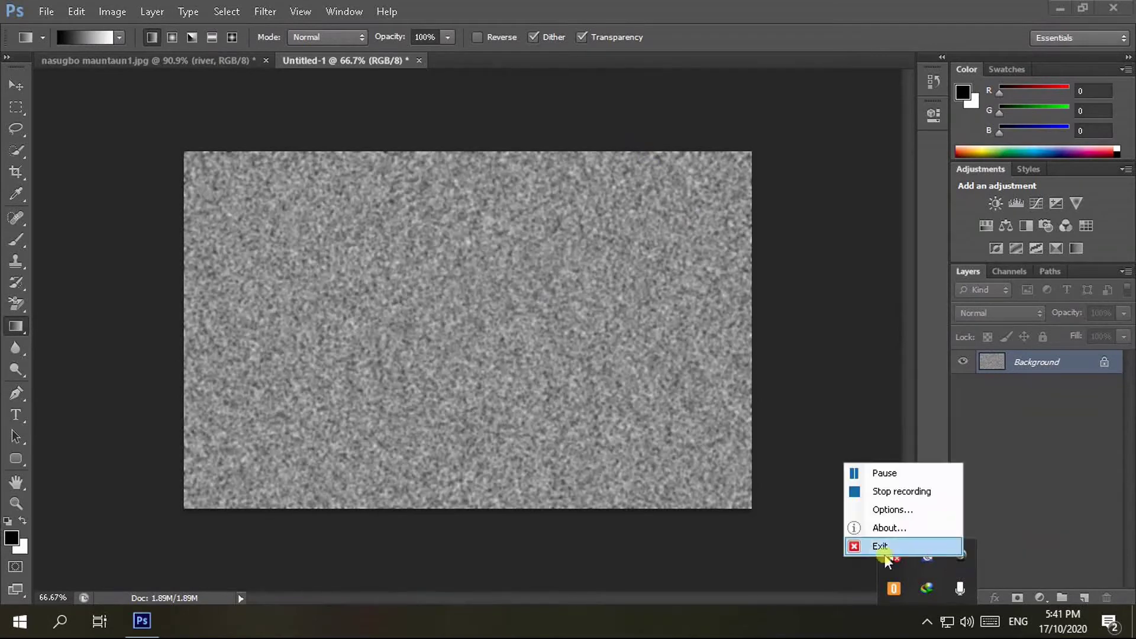
{"action": "left_click", "coordinate": [790, 552]}
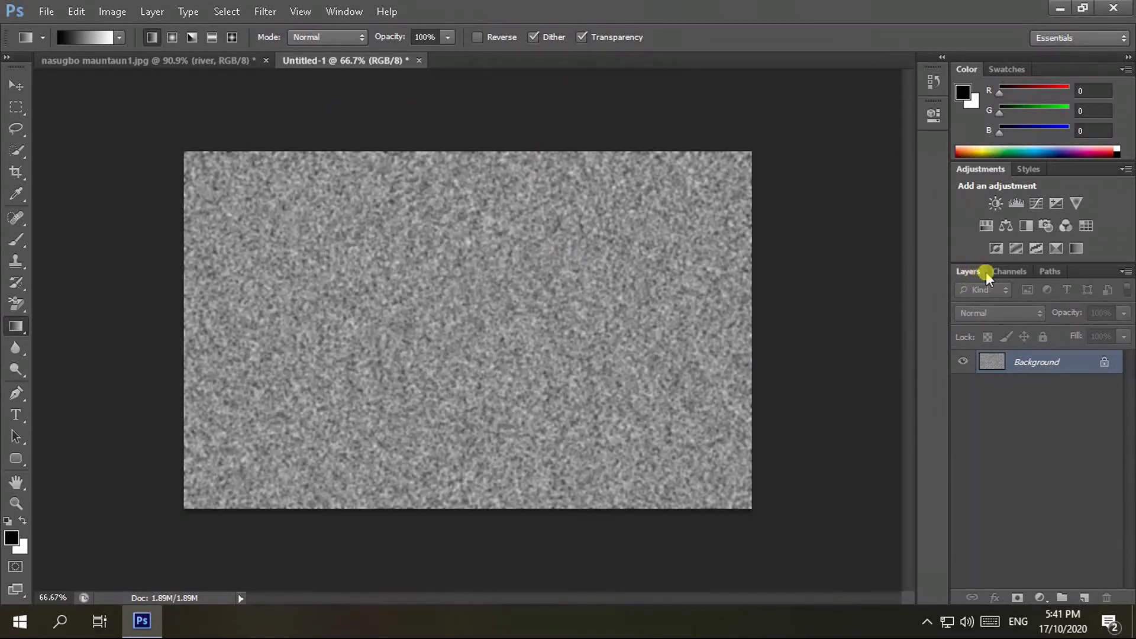
{"action": "left_click", "coordinate": [1010, 272]}
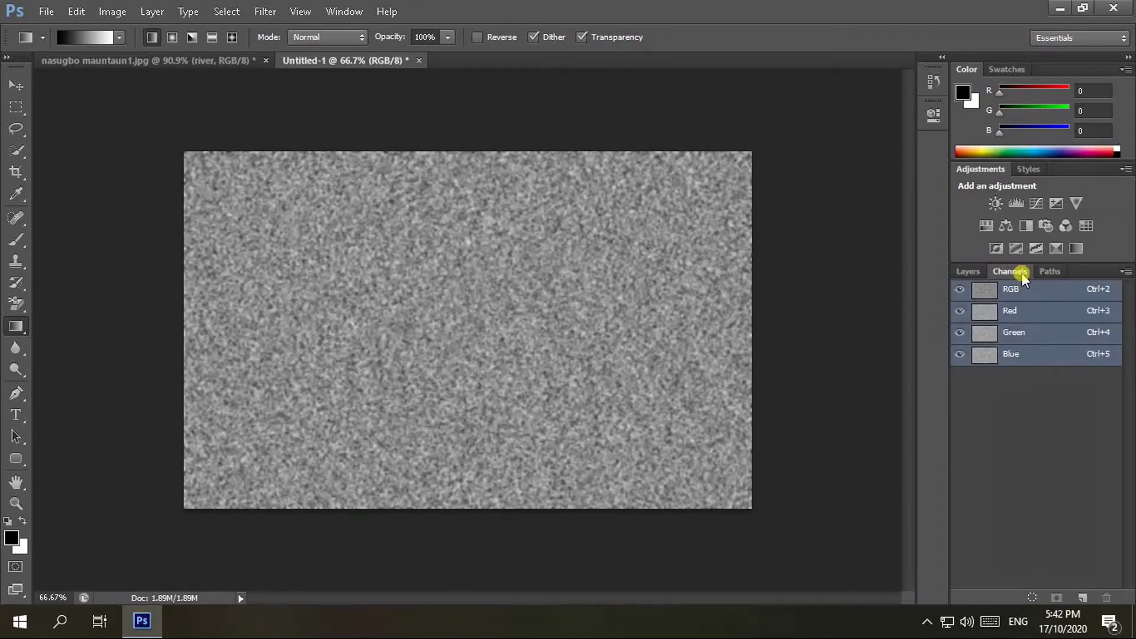
{"action": "left_click", "coordinate": [354, 12]}
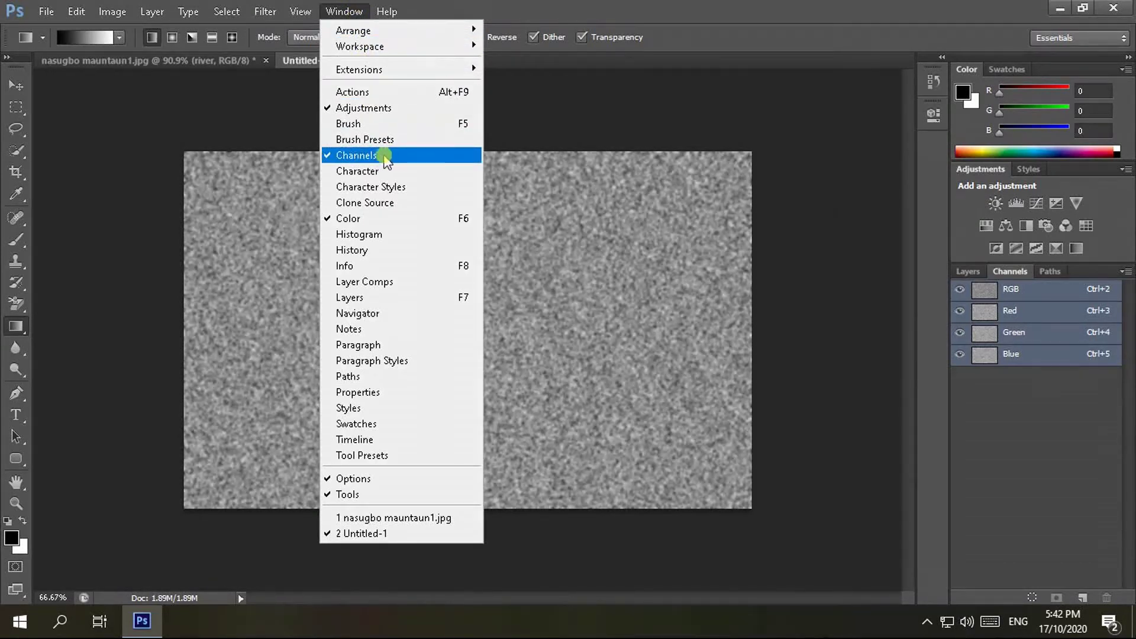
{"action": "left_click", "coordinate": [752, 82]}
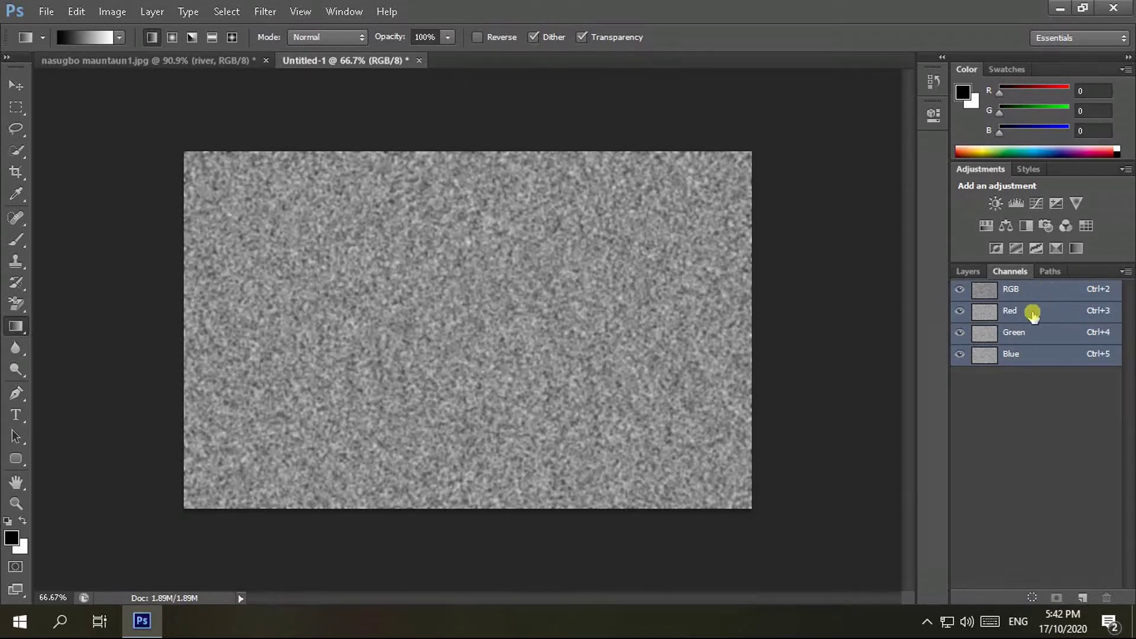
{"action": "left_click", "coordinate": [985, 320]}
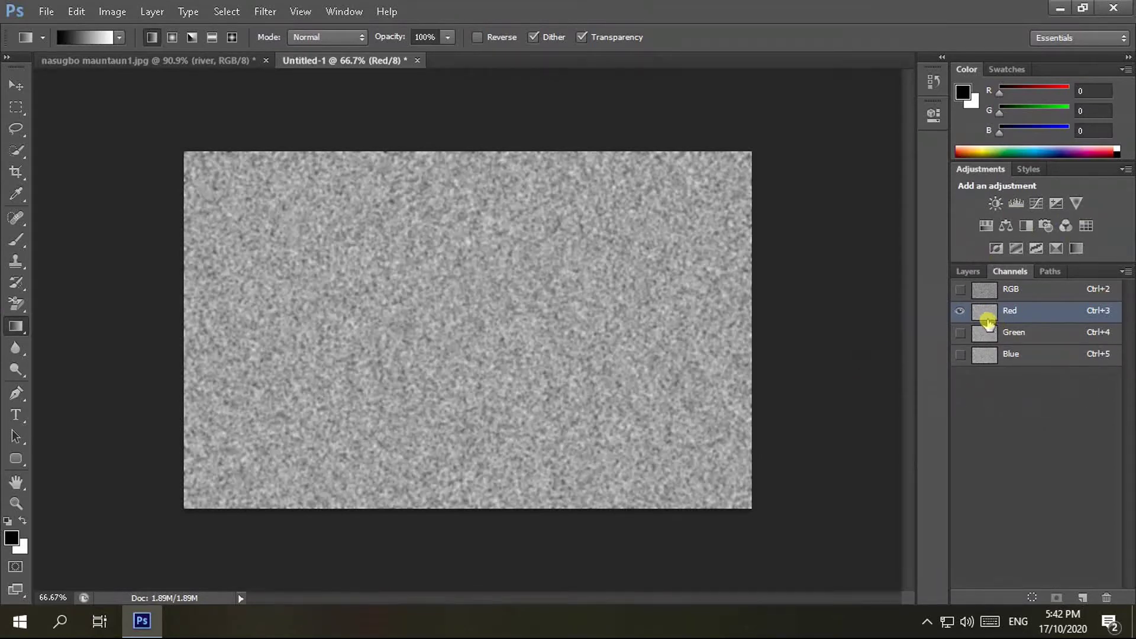
{"action": "left_click", "coordinate": [269, 15]}
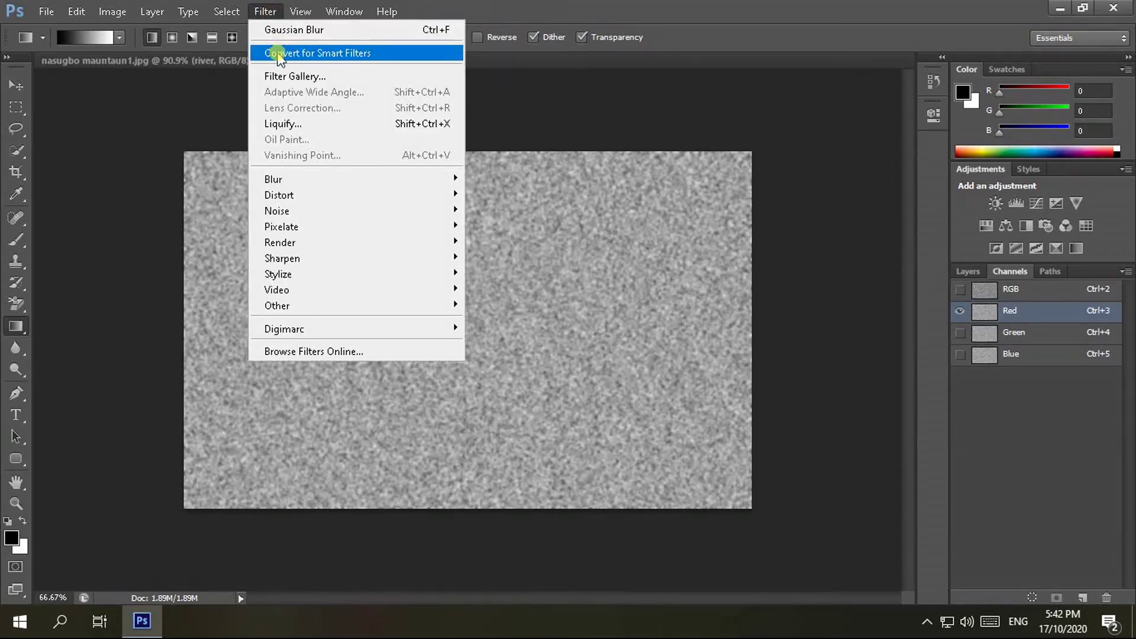
{"action": "mouse_move", "coordinate": [278, 274]}
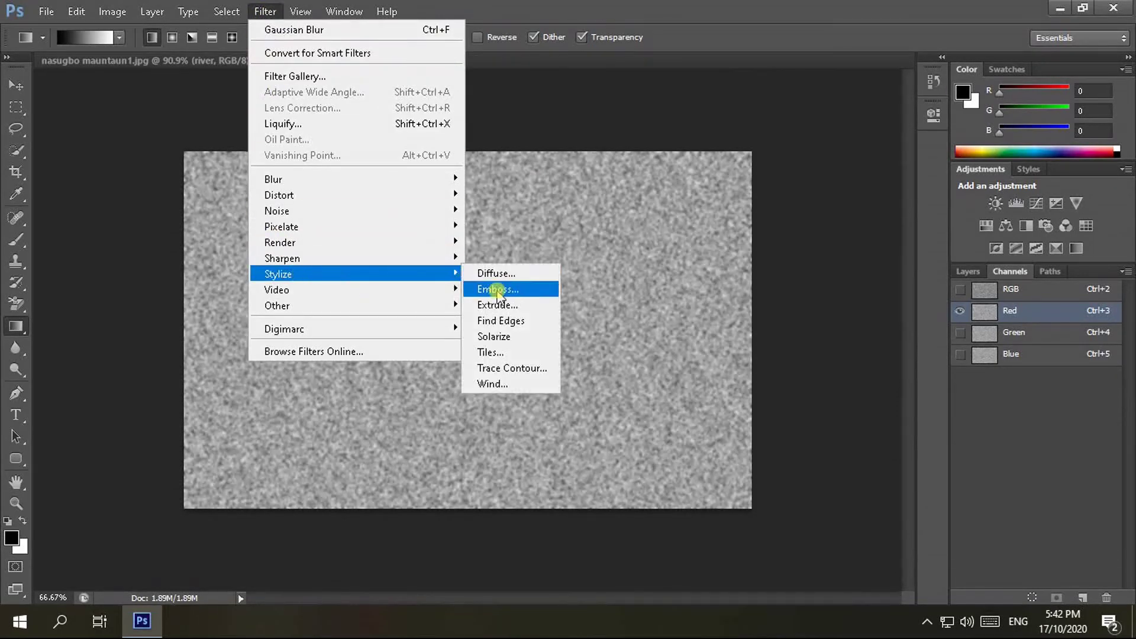
- Emboss the Red channel at 90° angle, 2-pixel height and 400% amount
{"action": "left_click", "coordinate": [498, 290]}
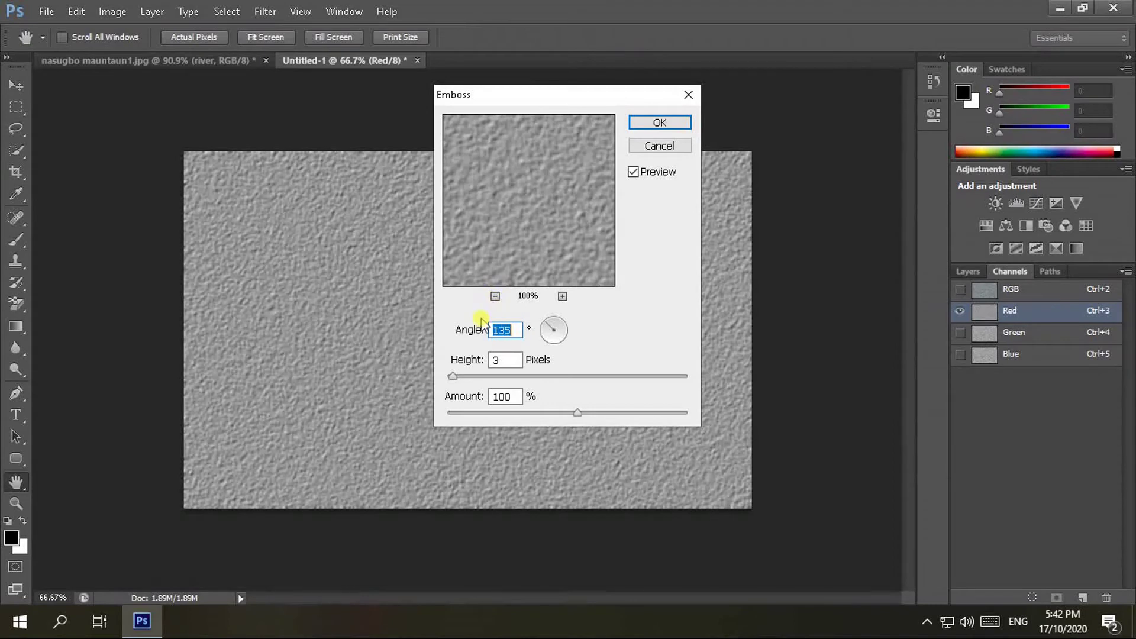
{"action": "type", "text": "90"}
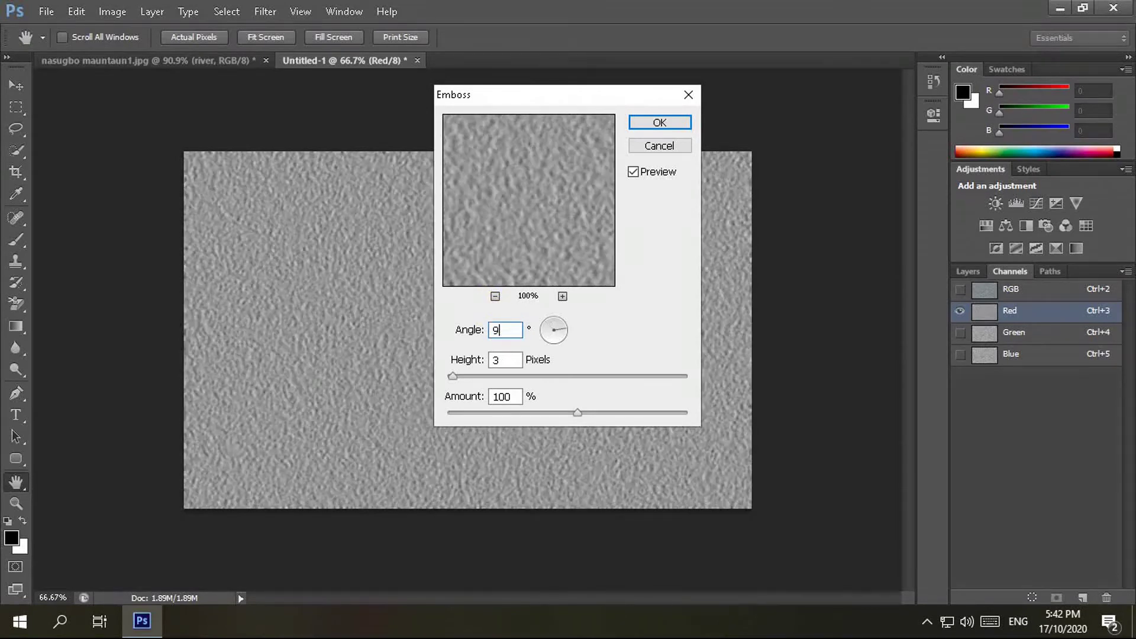
{"action": "left_click", "coordinate": [501, 360]}
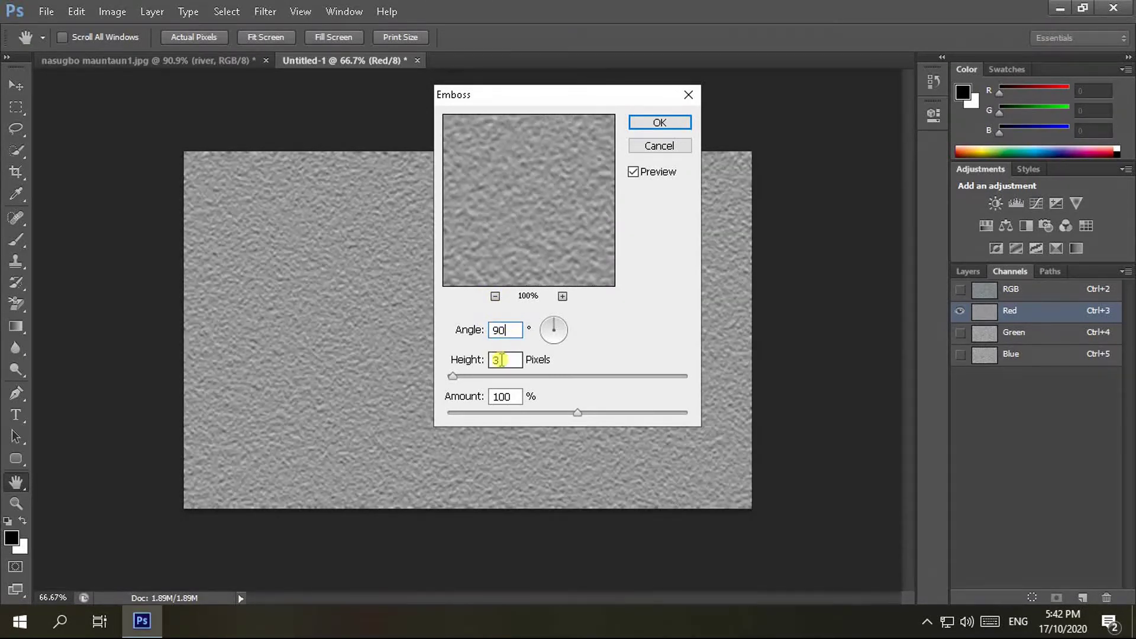
{"action": "double_click", "coordinate": [502, 360]}
{"action": "type", "text": "2"}
{"action": "double_click", "coordinate": [514, 396]}
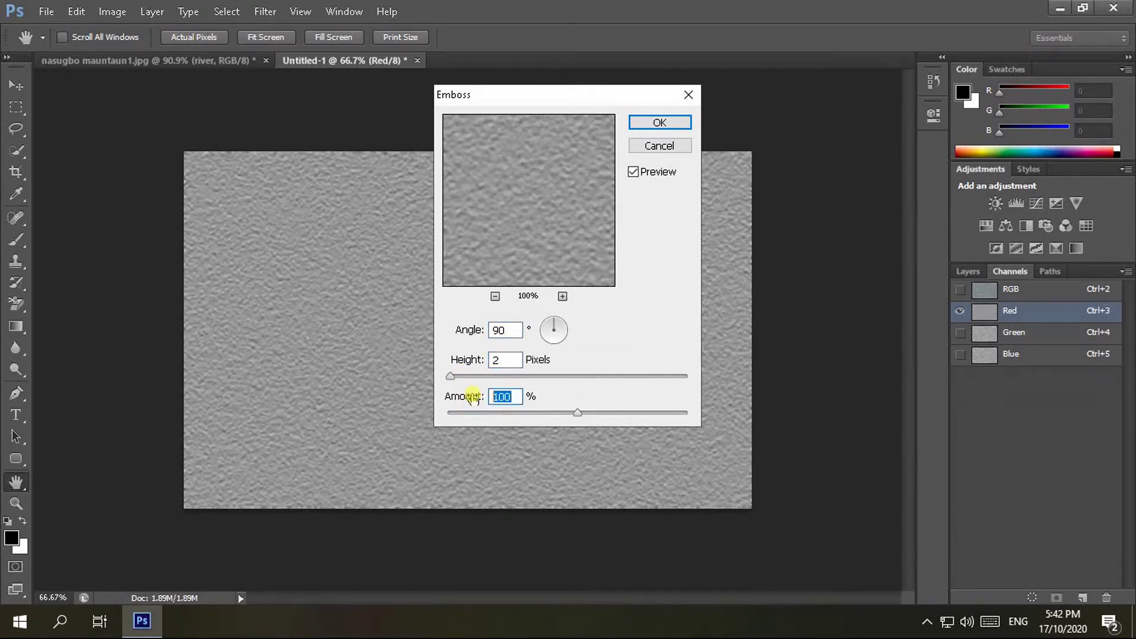
{"action": "type", "text": "400"}
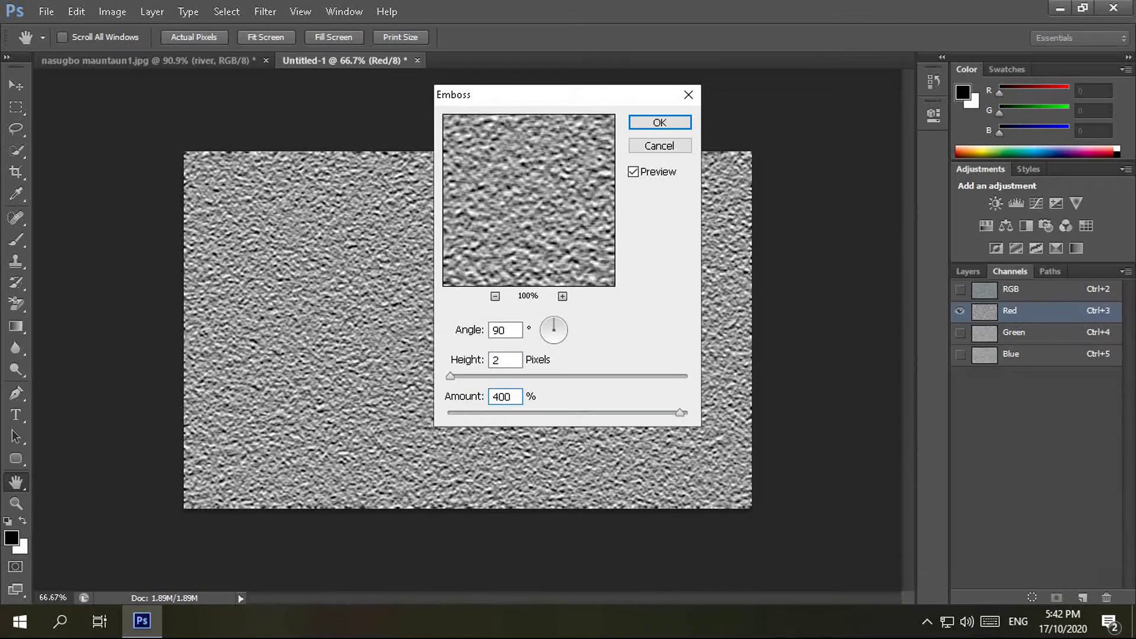
{"action": "left_click", "coordinate": [651, 116]}
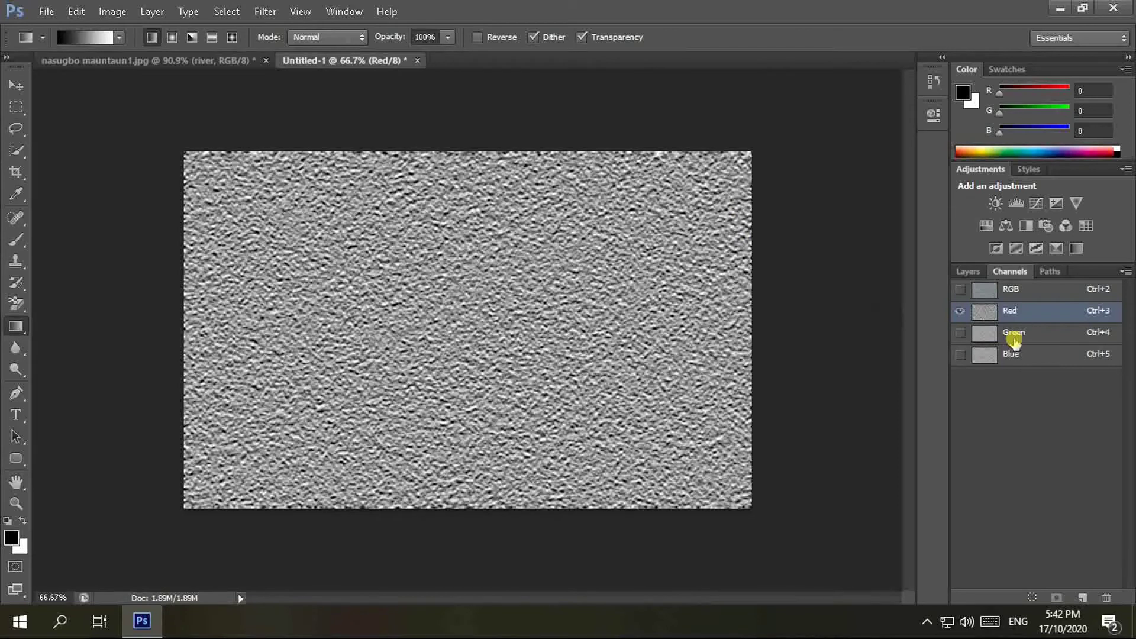
- Select the Green channel, emboss it at a 180° angle, then view all channels
{"action": "left_click", "coordinate": [994, 338]}
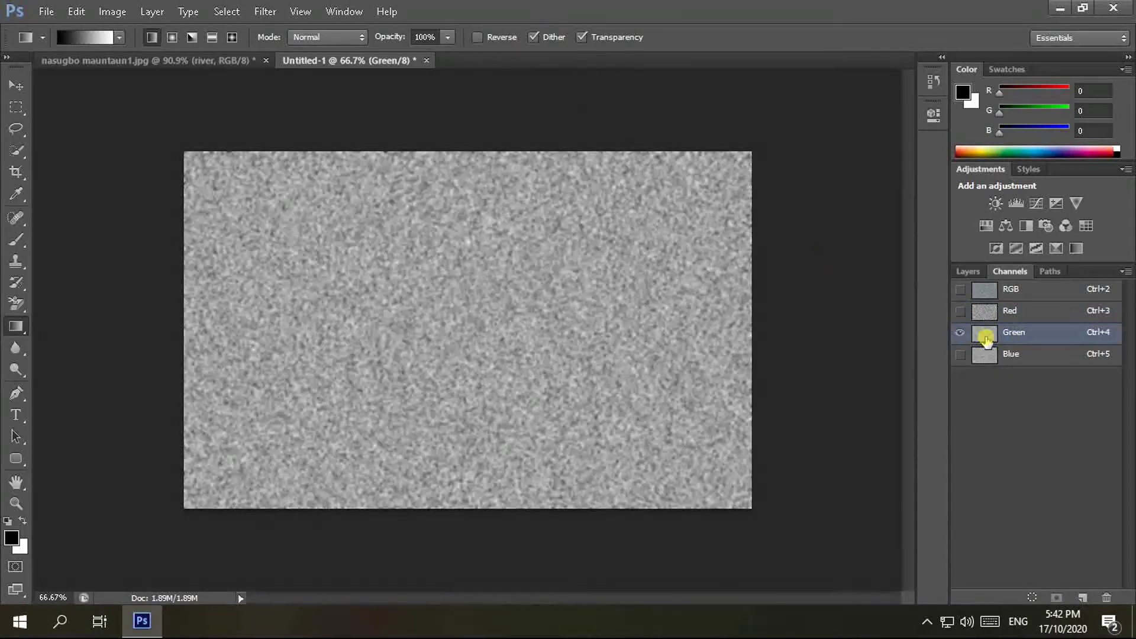
{"action": "left_click", "coordinate": [265, 12]}
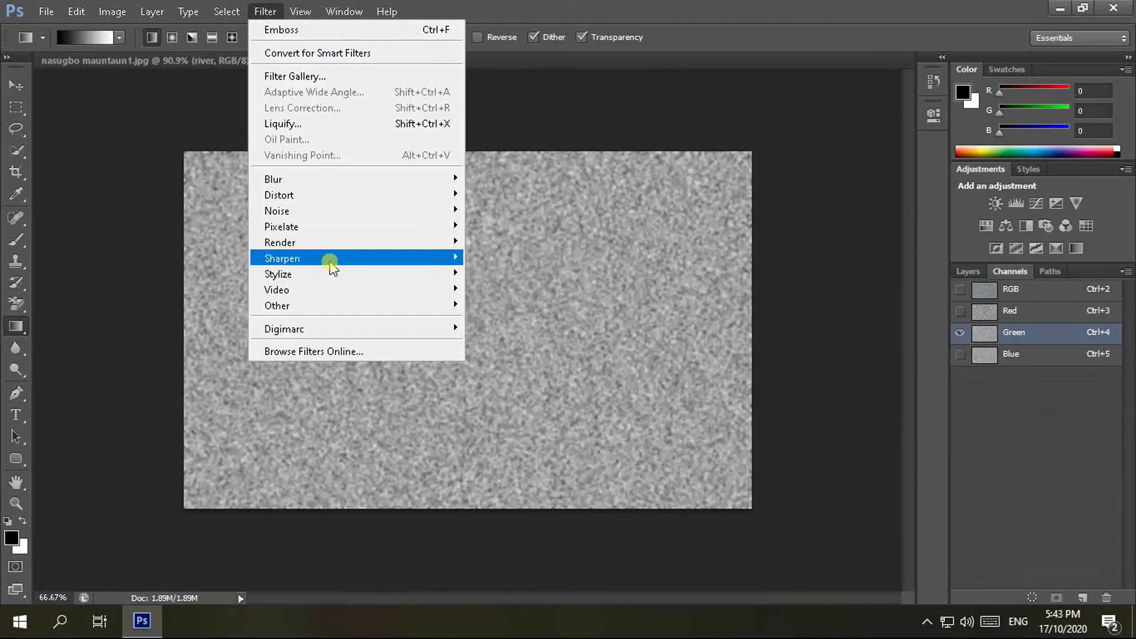
{"action": "mouse_move", "coordinate": [278, 274]}
{"action": "left_click", "coordinate": [490, 291]}
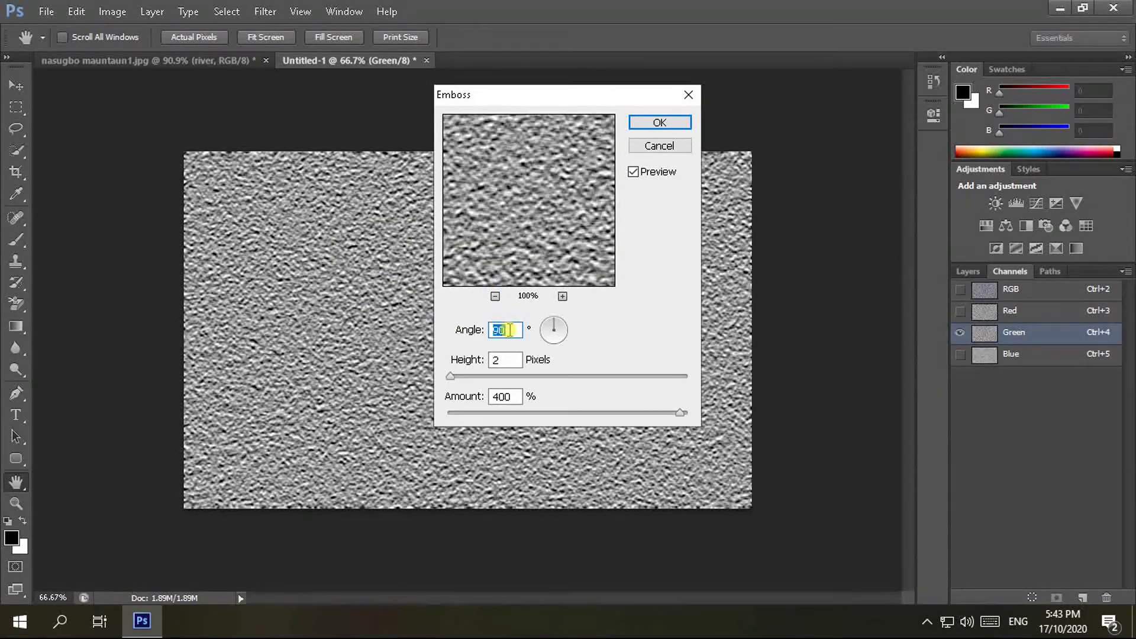
{"action": "type", "text": "180"}
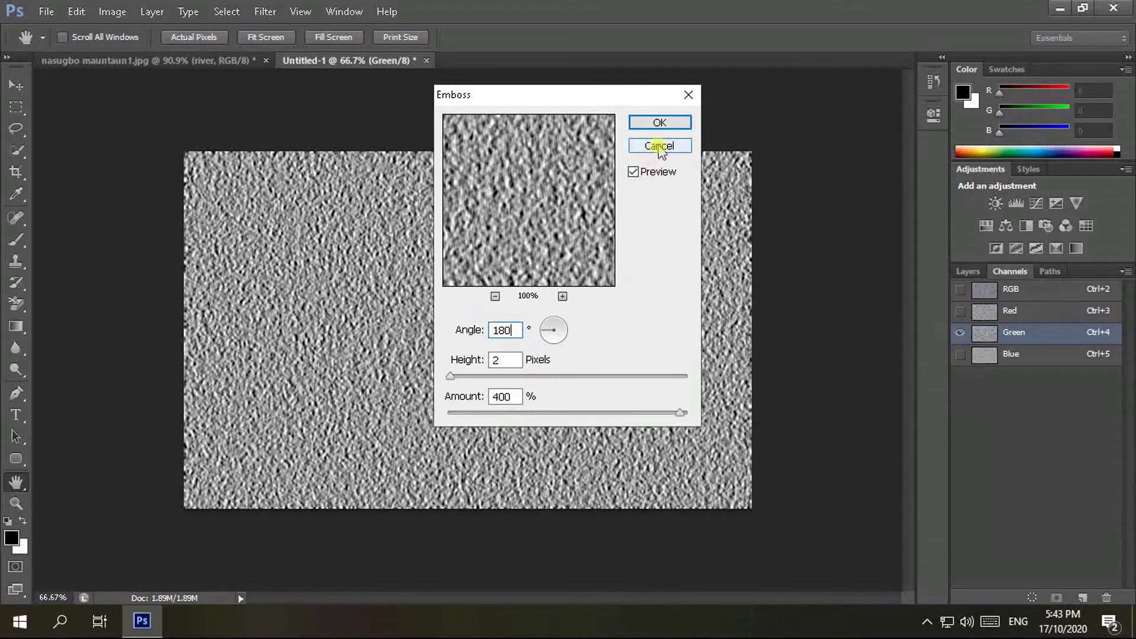
{"action": "left_click", "coordinate": [659, 122]}
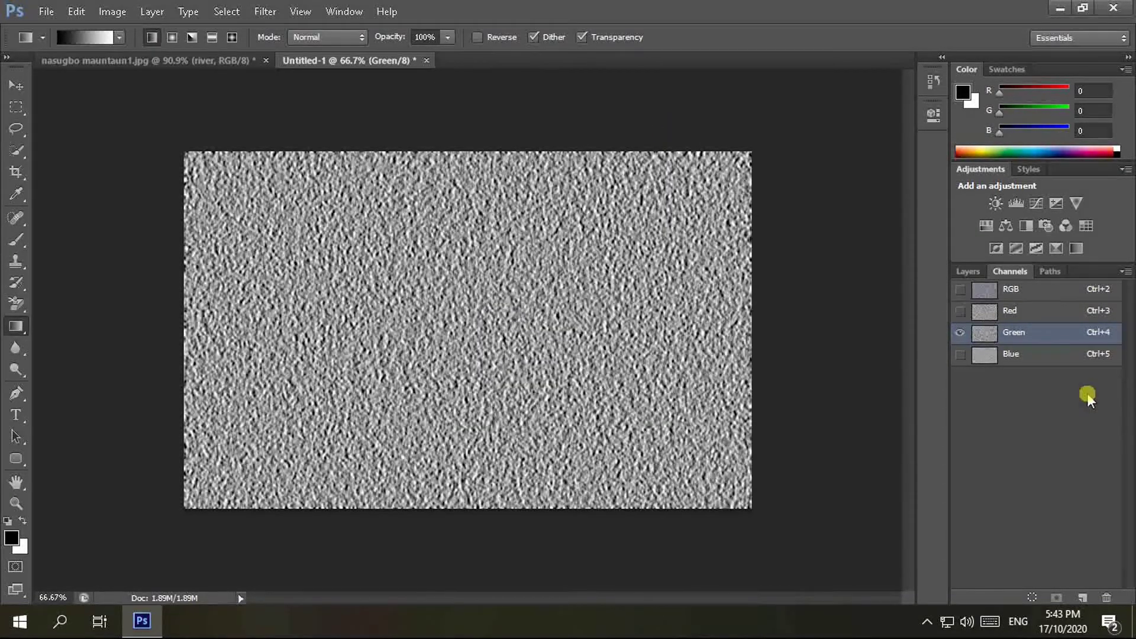
{"action": "left_click", "coordinate": [987, 294]}
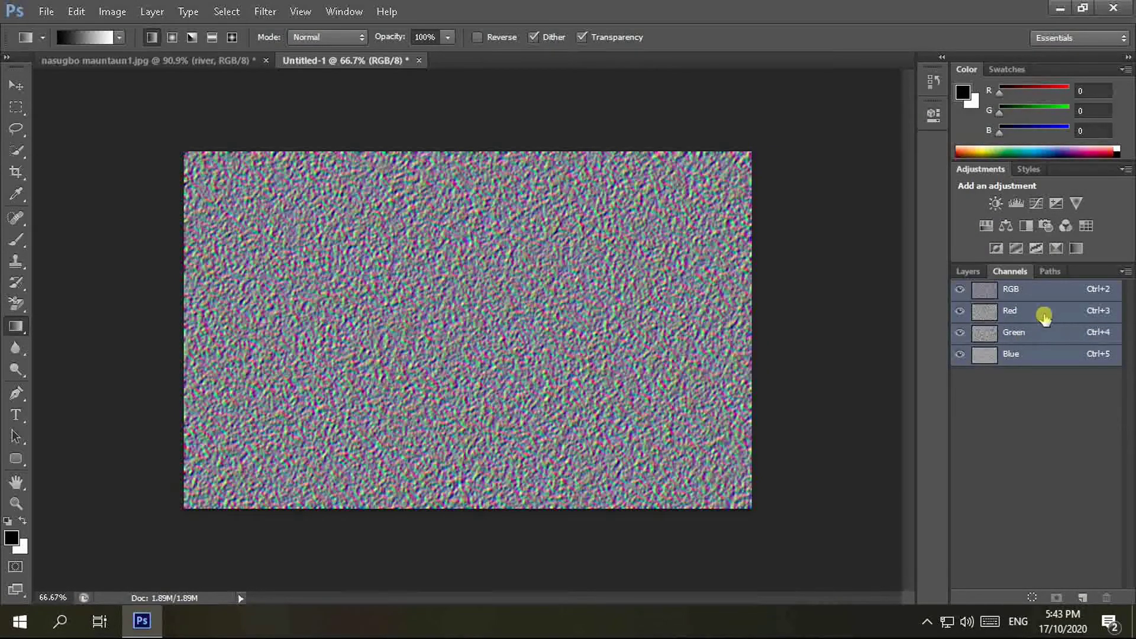
- Return to the Layers panel, zoom out, and begin converting the Background into Layer 0
{"action": "left_click", "coordinate": [969, 273]}
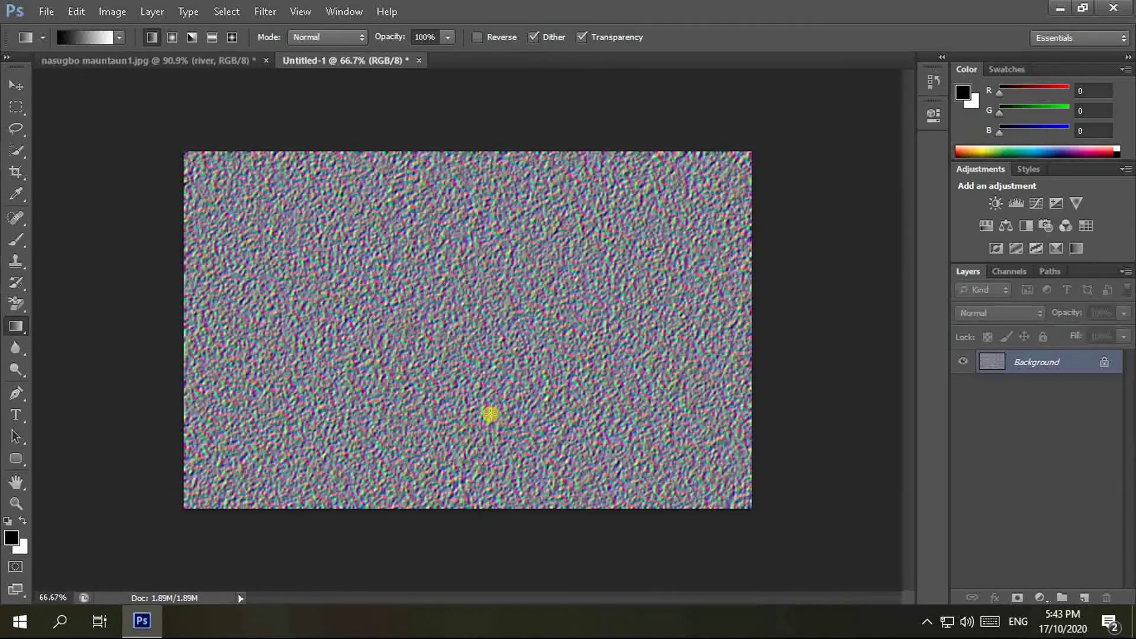
{"action": "scroll", "coordinate": [496, 407], "scroll_direction": "down", "scroll_amount": 2}
{"action": "scroll", "coordinate": [496, 407], "scroll_direction": "down", "scroll_amount": 2}
{"action": "scroll", "coordinate": [496, 408], "scroll_direction": "down", "scroll_amount": 3}
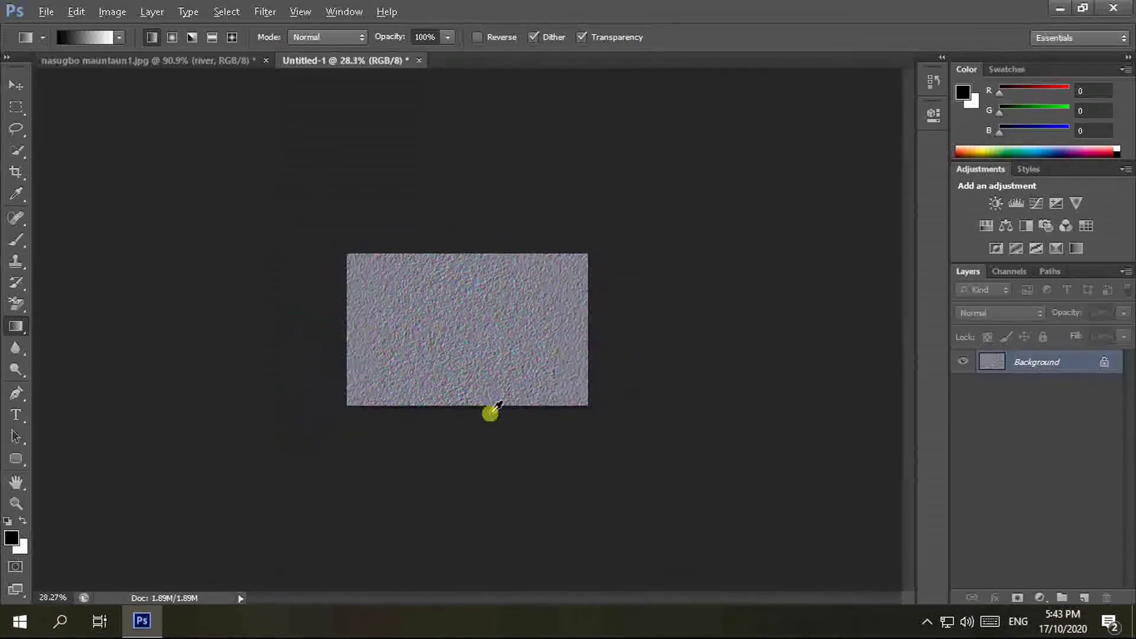
{"action": "scroll", "coordinate": [496, 407], "scroll_direction": "down", "scroll_amount": 2}
{"action": "scroll", "coordinate": [496, 342], "scroll_direction": "down", "scroll_amount": 2}
{"action": "scroll", "coordinate": [496, 342], "scroll_direction": "down", "scroll_amount": 2}
{"action": "scroll", "coordinate": [496, 342], "scroll_direction": "down", "scroll_amount": 2}
{"action": "scroll", "coordinate": [496, 342], "scroll_direction": "down", "scroll_amount": 1}
{"action": "scroll", "coordinate": [483, 336], "scroll_direction": "up", "scroll_amount": 1}
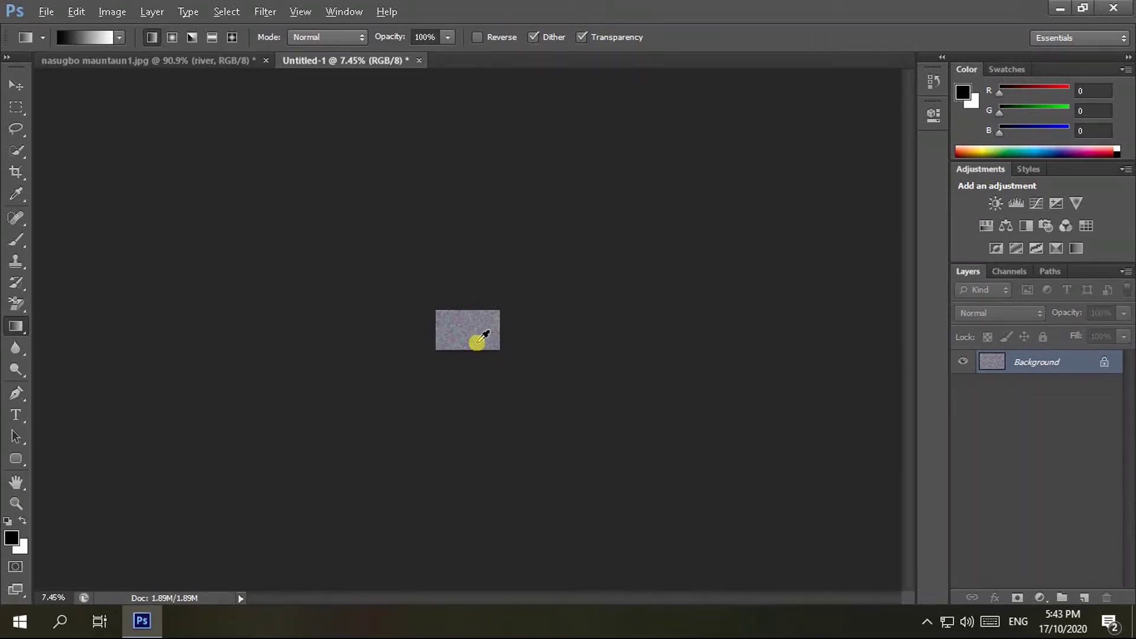
{"action": "key", "text": "alt"}
{"action": "double_click", "coordinate": [1104, 365]}
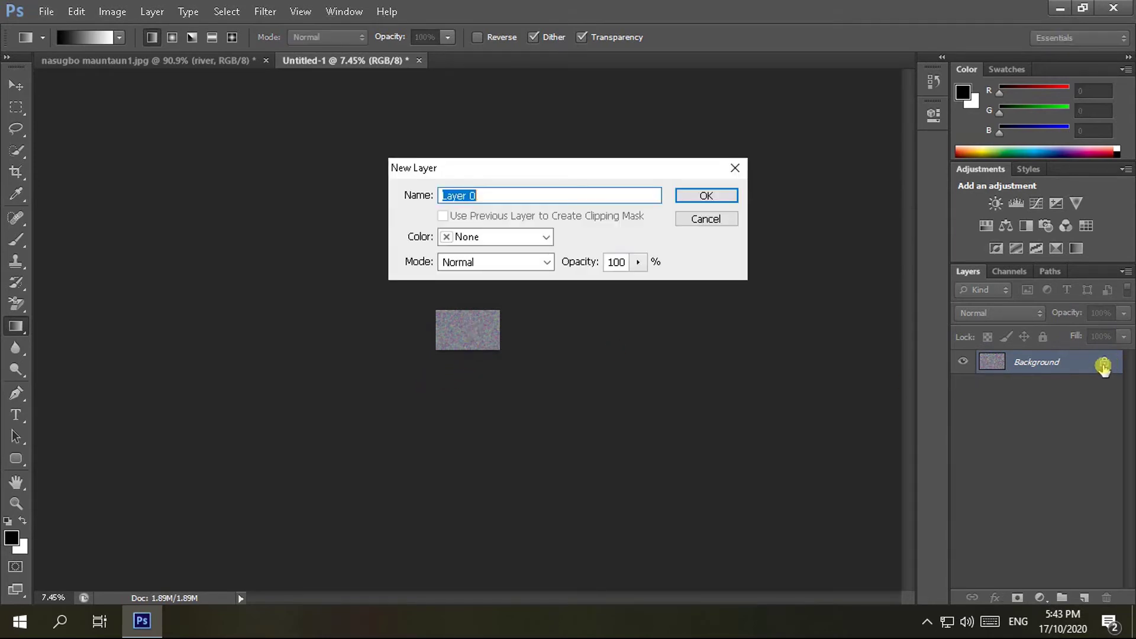
- Accept Layer 0 and apply a perspective transform widening the texture's bottom edge
{"action": "left_click", "coordinate": [708, 194]}
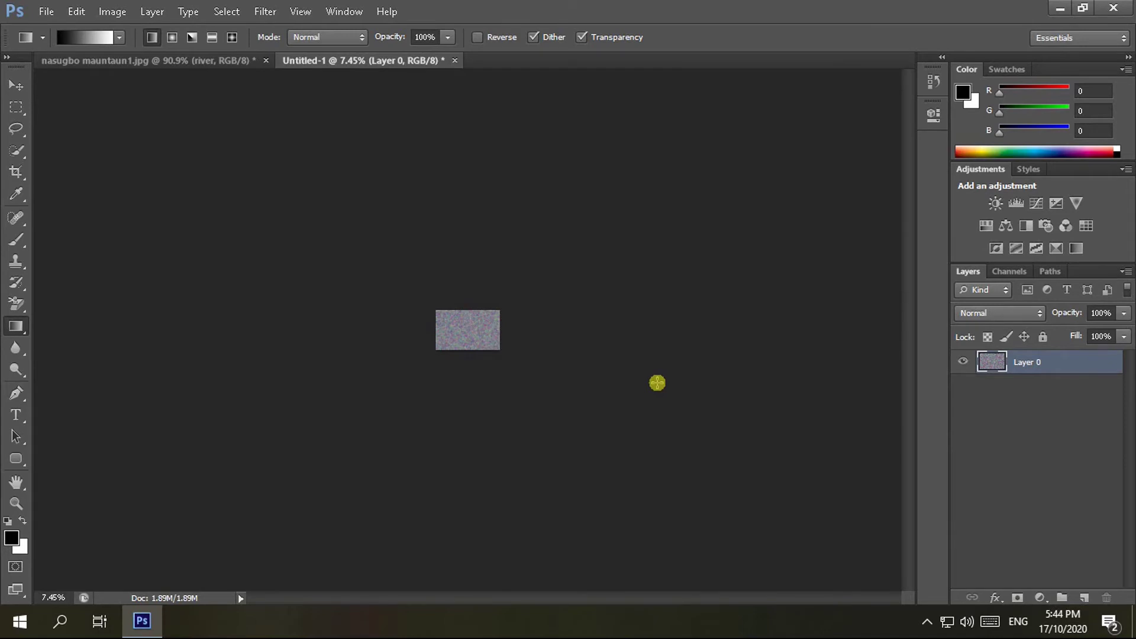
{"action": "key", "text": "ctrl+t"}
{"action": "right_click", "coordinate": [486, 330]}
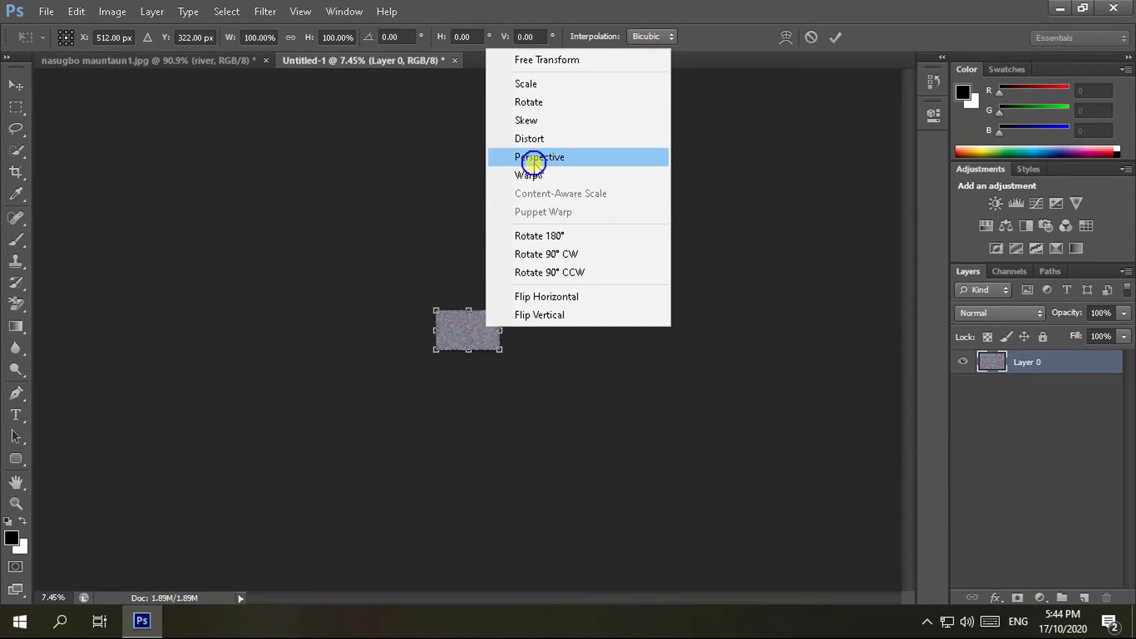
{"action": "left_click", "coordinate": [535, 158]}
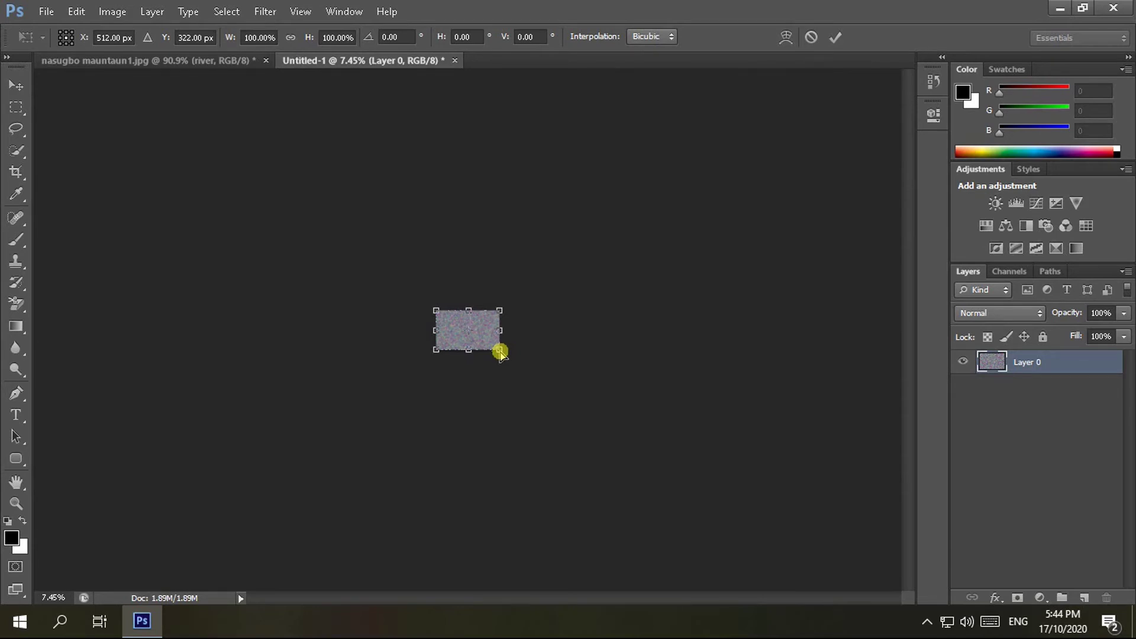
{"action": "left_click_drag", "start_coordinate": [500, 351], "coordinate": [892, 357]}
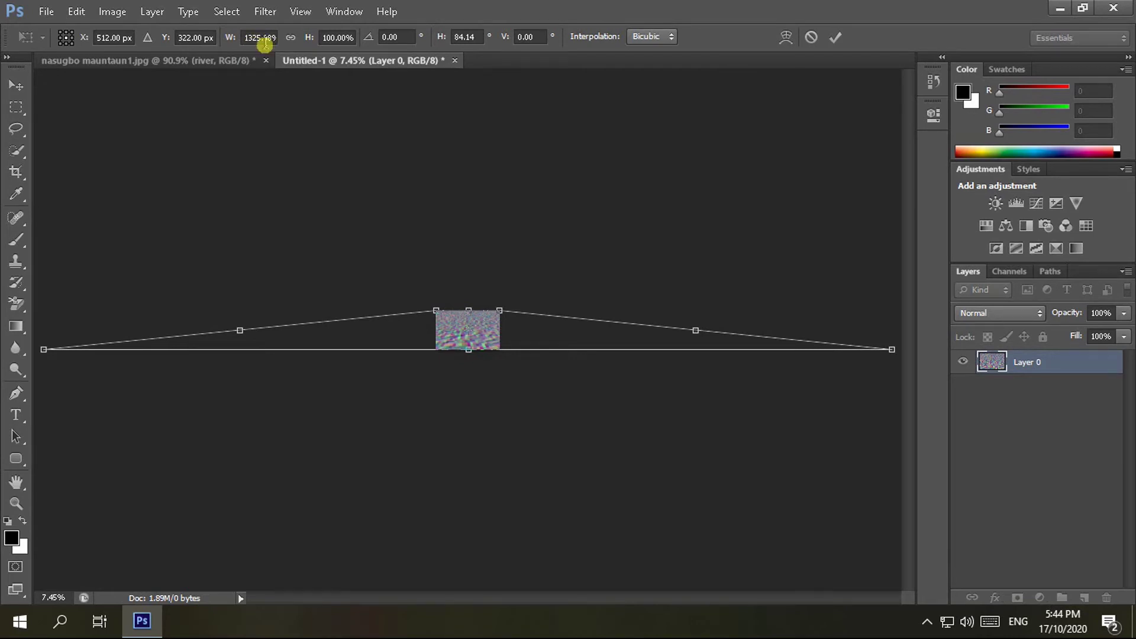
{"action": "left_click", "coordinate": [835, 39]}
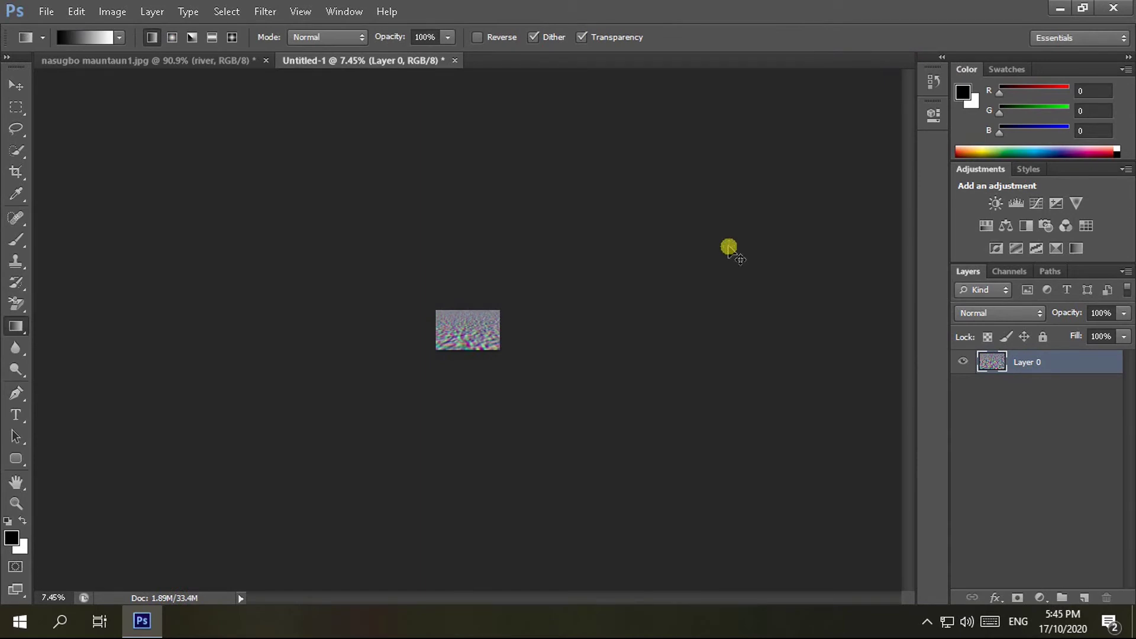
- Free-transform the texture down to about 52% of its height and commit
{"action": "key", "text": "ctrl+t"}
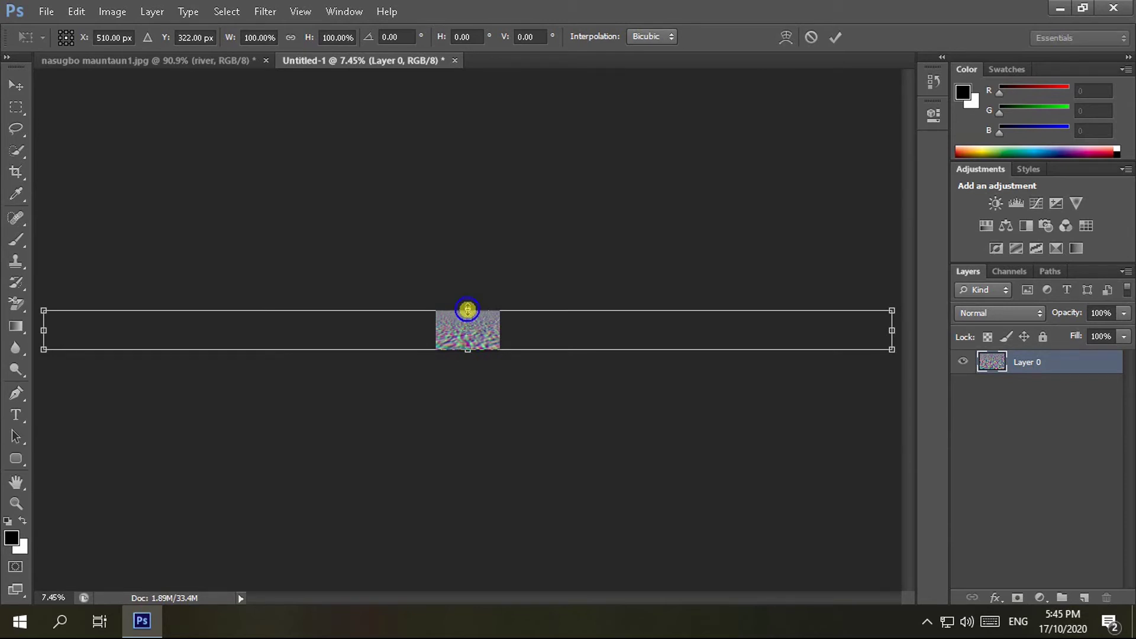
{"action": "left_click_drag", "start_coordinate": [467, 310], "coordinate": [469, 329]}
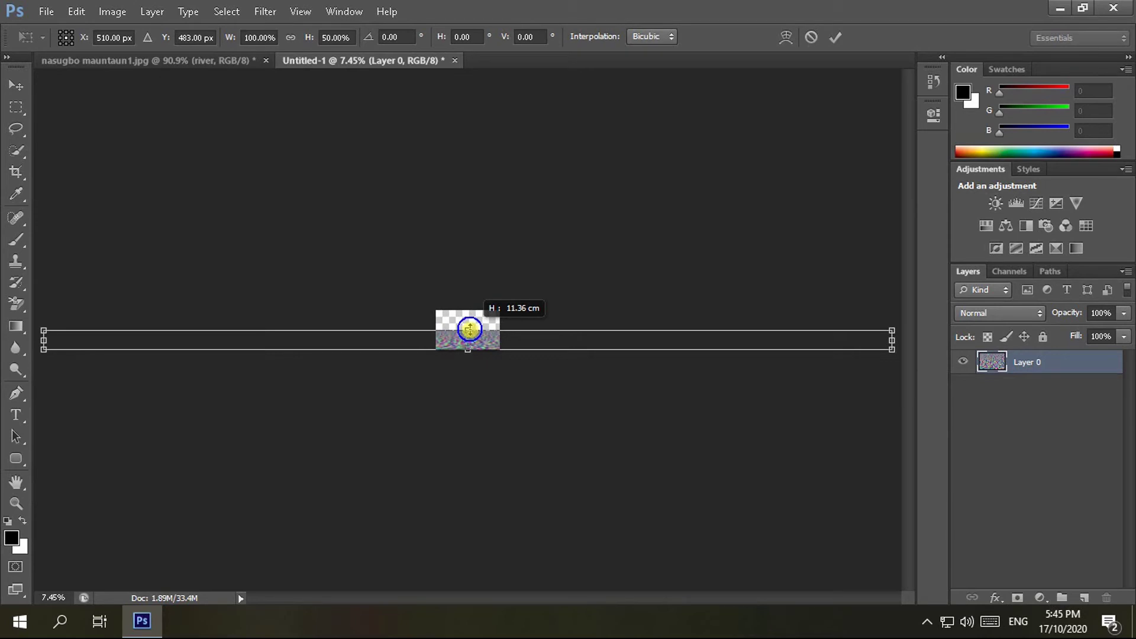
{"action": "left_click_drag", "start_coordinate": [469, 329], "coordinate": [475, 330]}
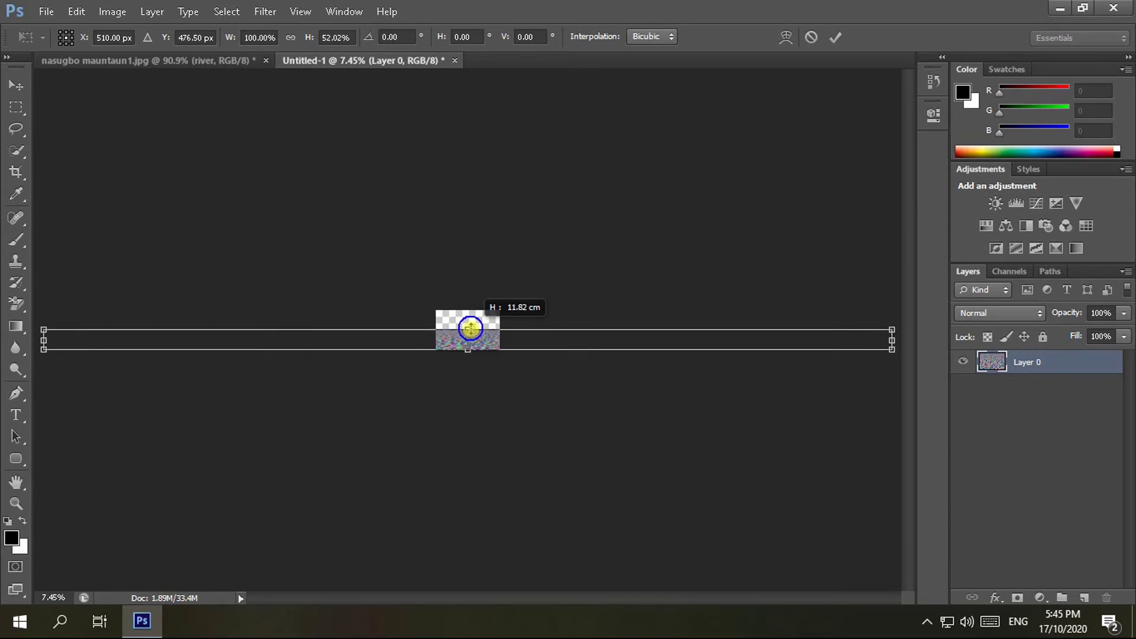
{"action": "left_click", "coordinate": [834, 36]}
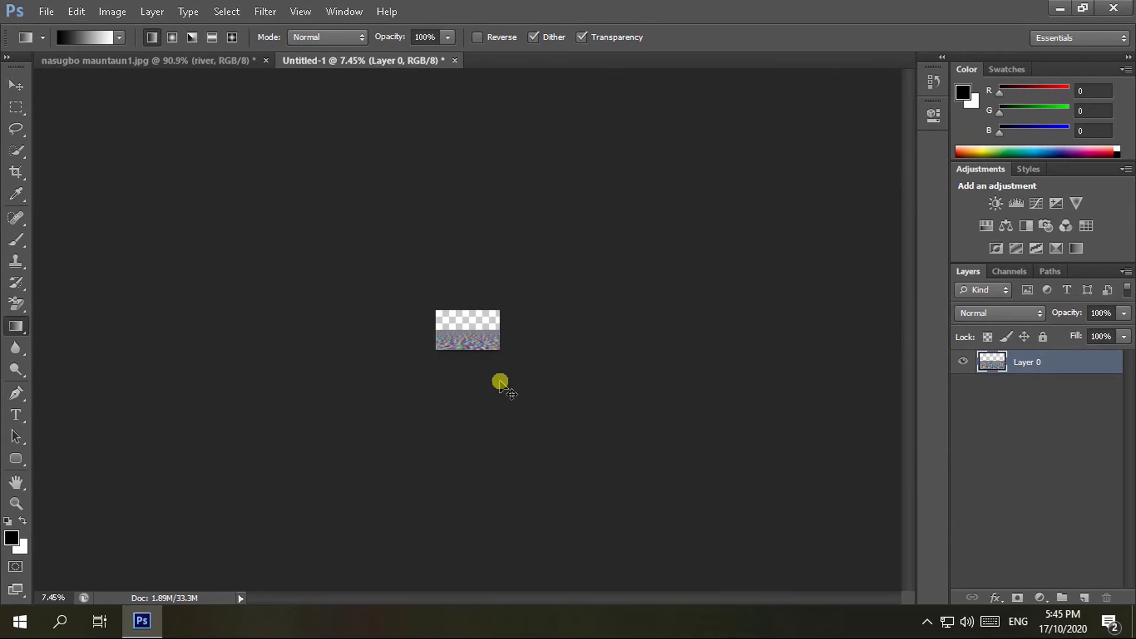
{"action": "key", "text": "ctrl+0"}
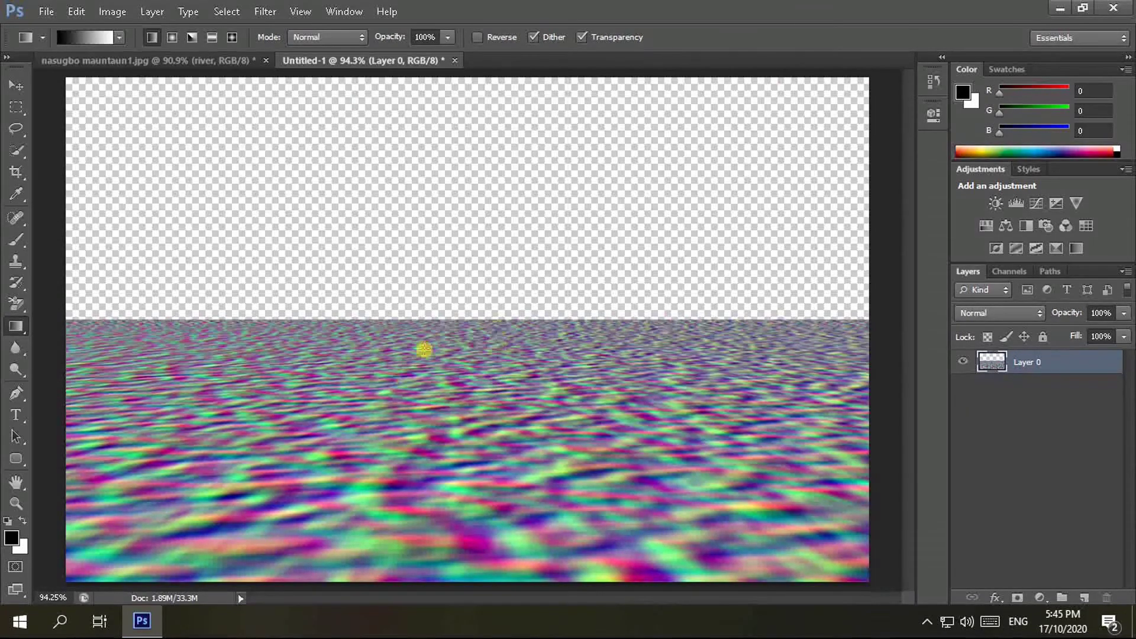
{"action": "left_click", "coordinate": [161, 61]}
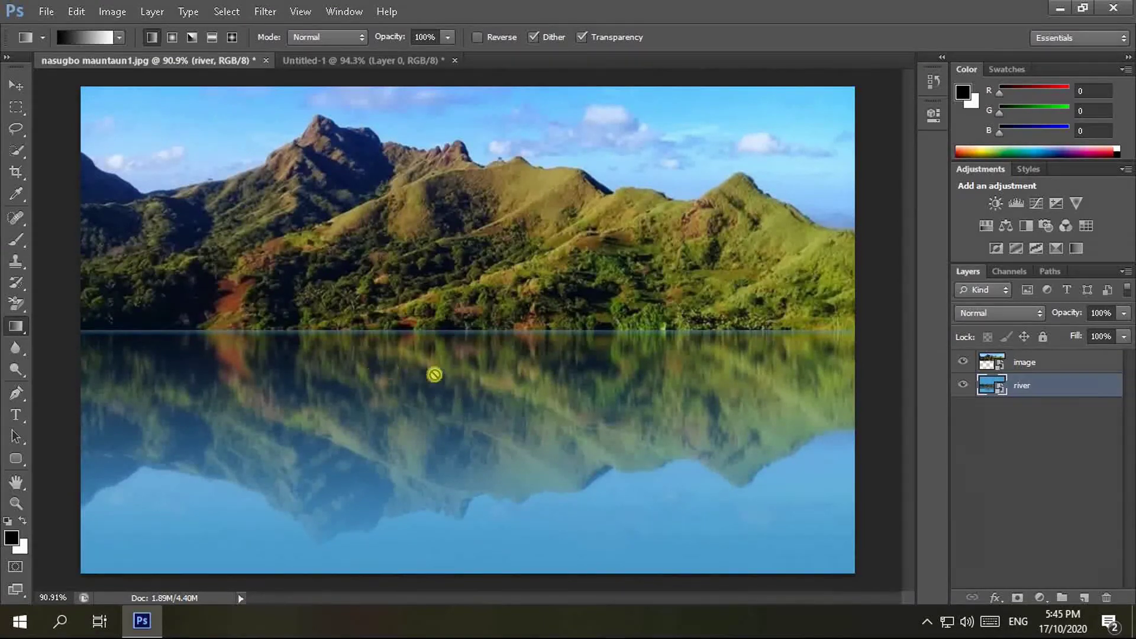
{"action": "left_click", "coordinate": [413, 61]}
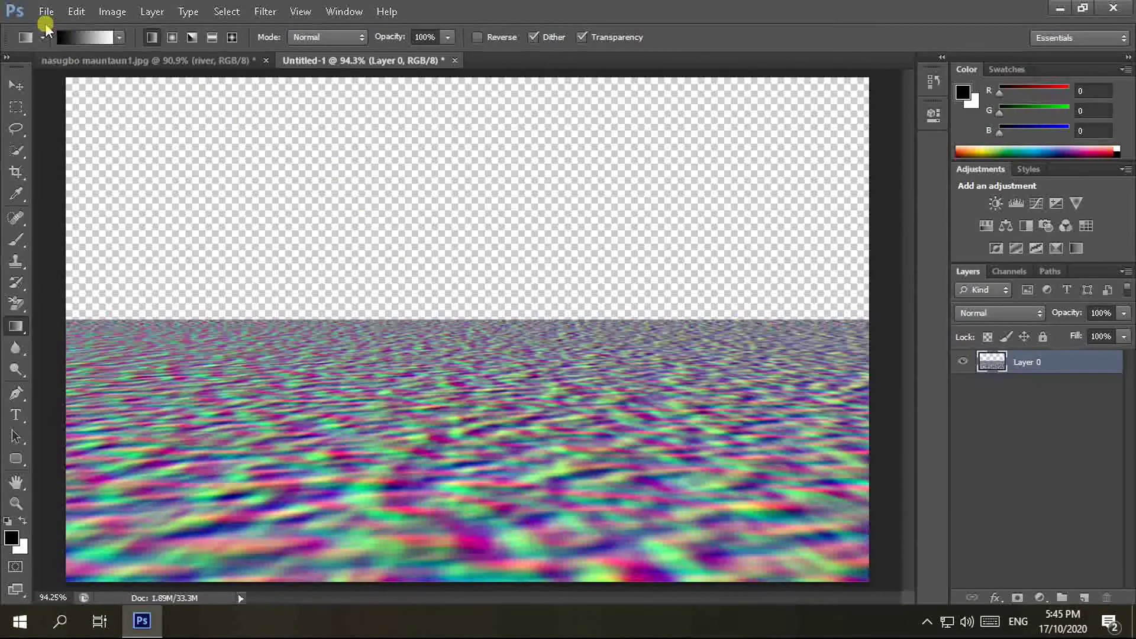
- Save the texture as wave.psd on the Desktop with Maximize Compatibility, then close it
{"action": "left_click", "coordinate": [47, 13]}
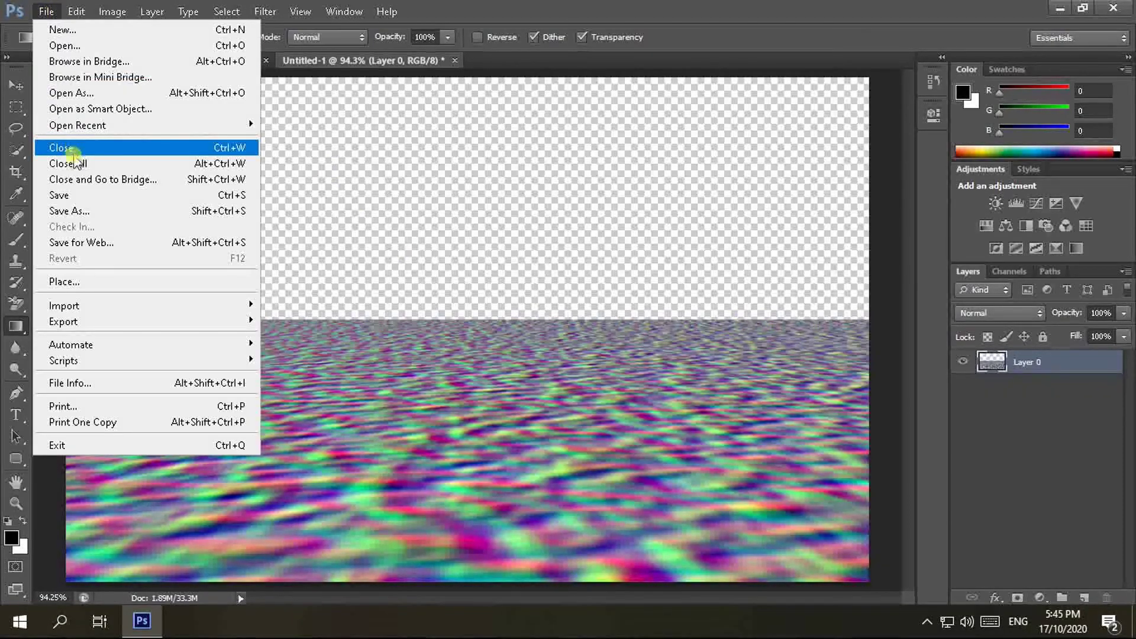
{"action": "left_click", "coordinate": [70, 211]}
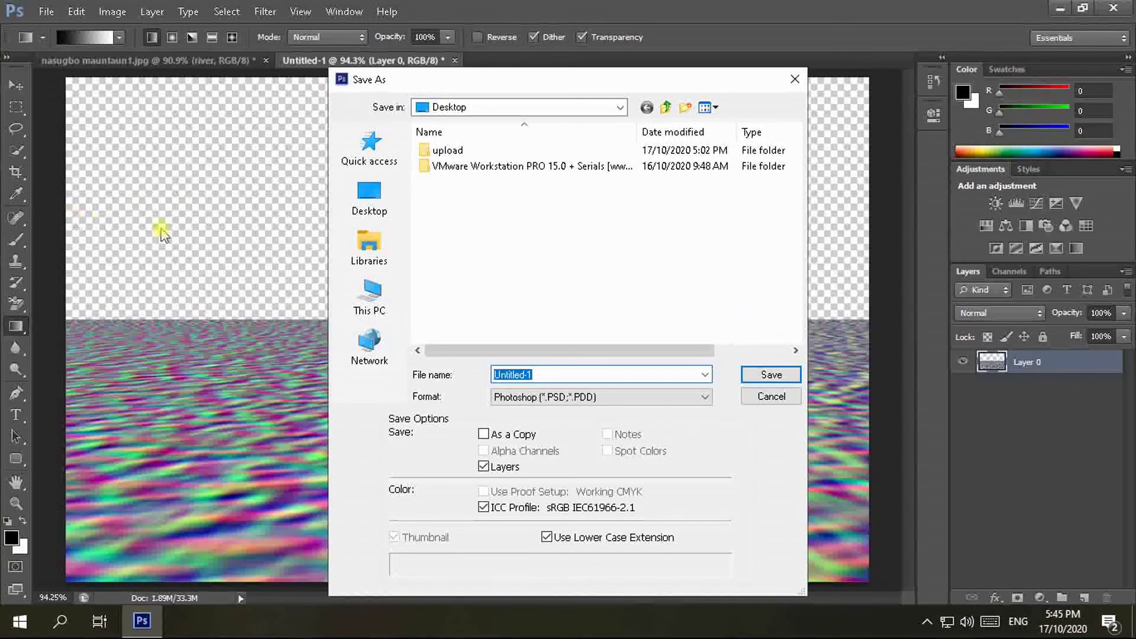
{"action": "left_click", "coordinate": [370, 197]}
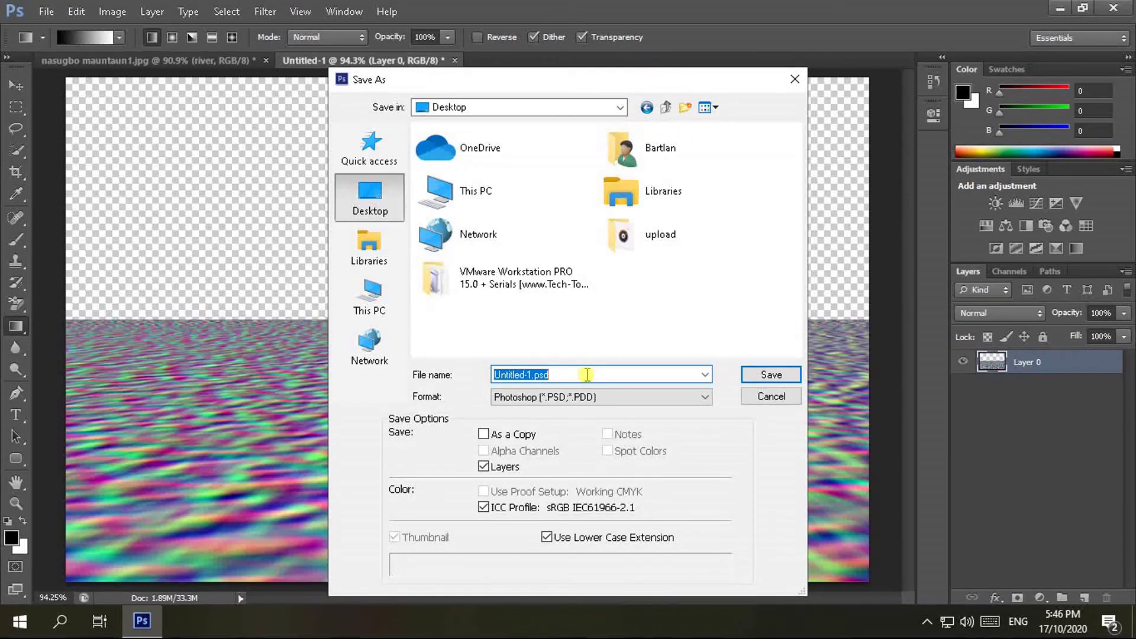
{"action": "type", "text": "w"}
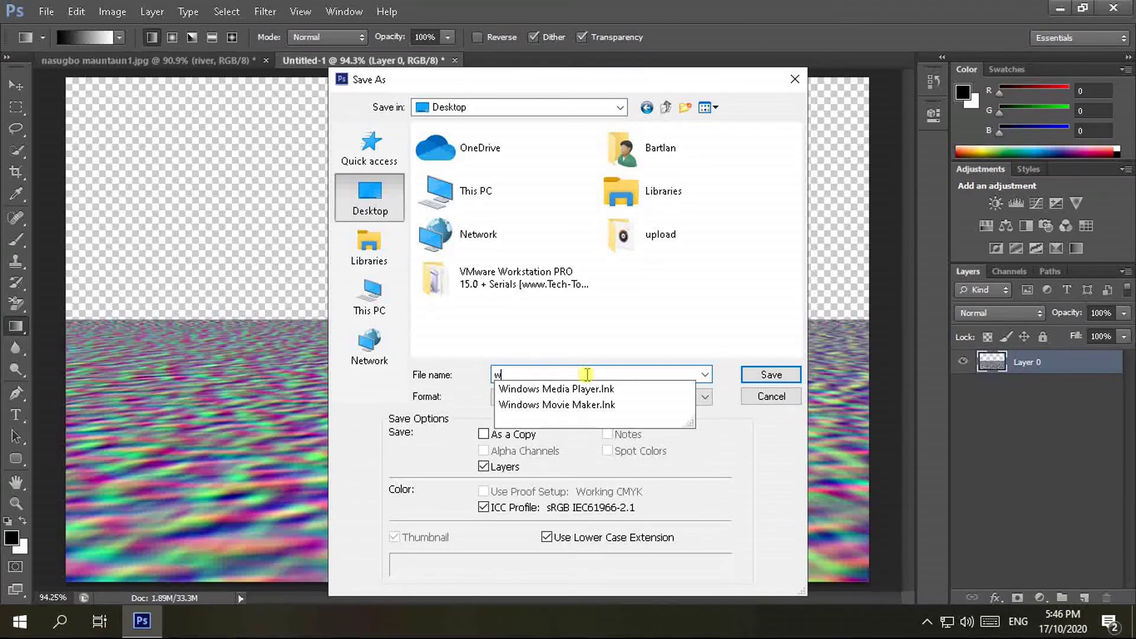
{"action": "type", "text": "ave"}
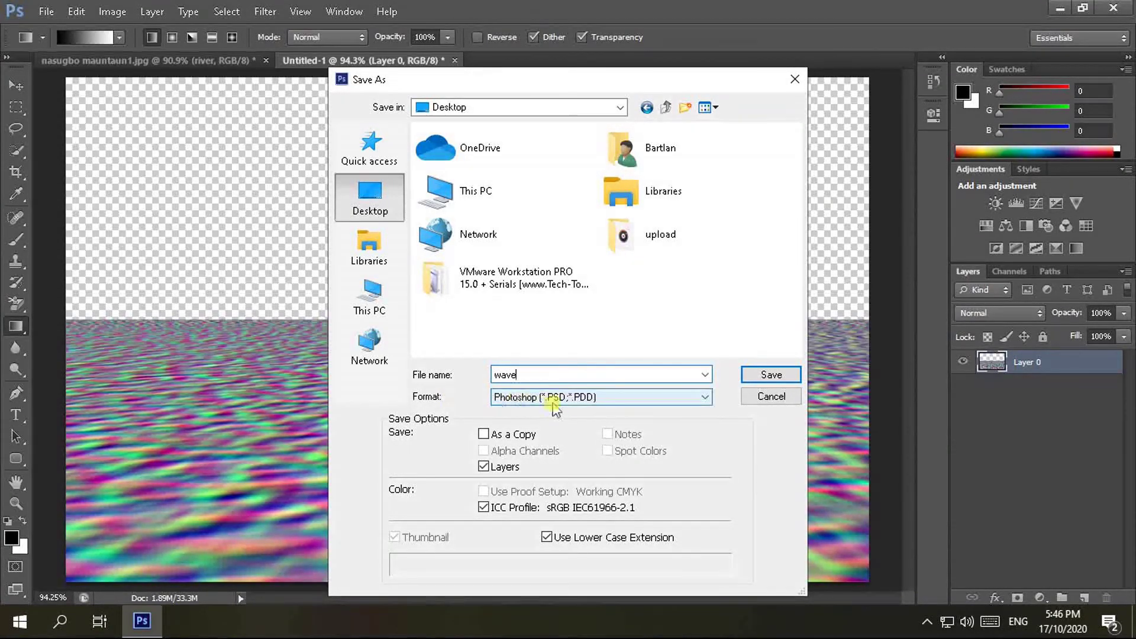
{"action": "left_click", "coordinate": [772, 374]}
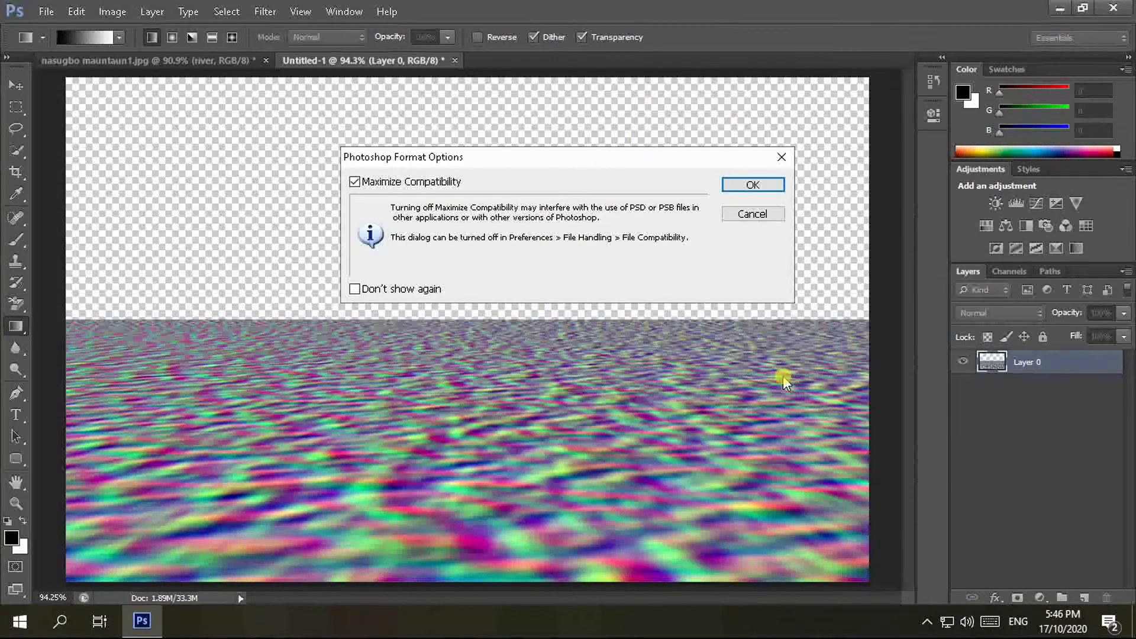
{"action": "left_click", "coordinate": [753, 185]}
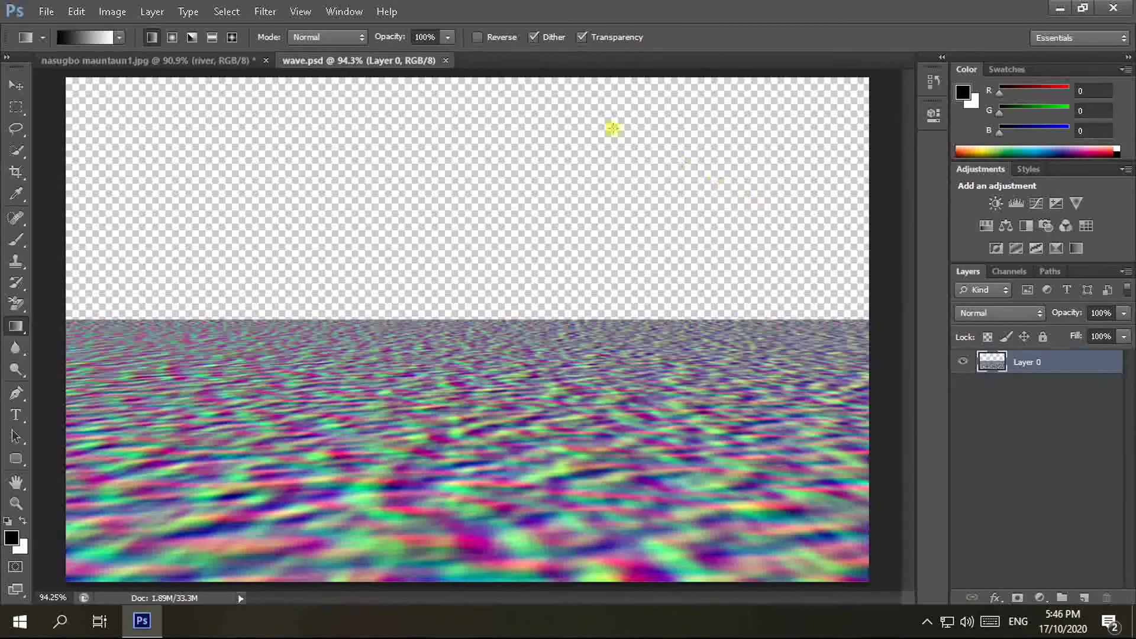
{"action": "left_click", "coordinate": [445, 61]}
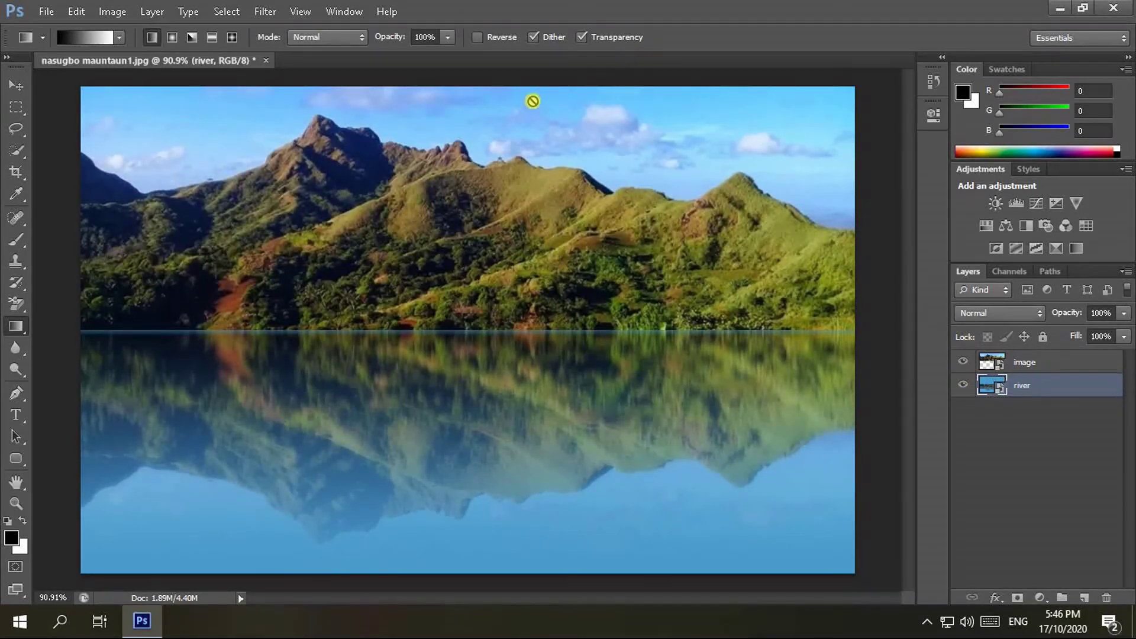
- Apply a Displace filter to the river layer using wave.psd as the displacement map
{"action": "left_click", "coordinate": [264, 13]}
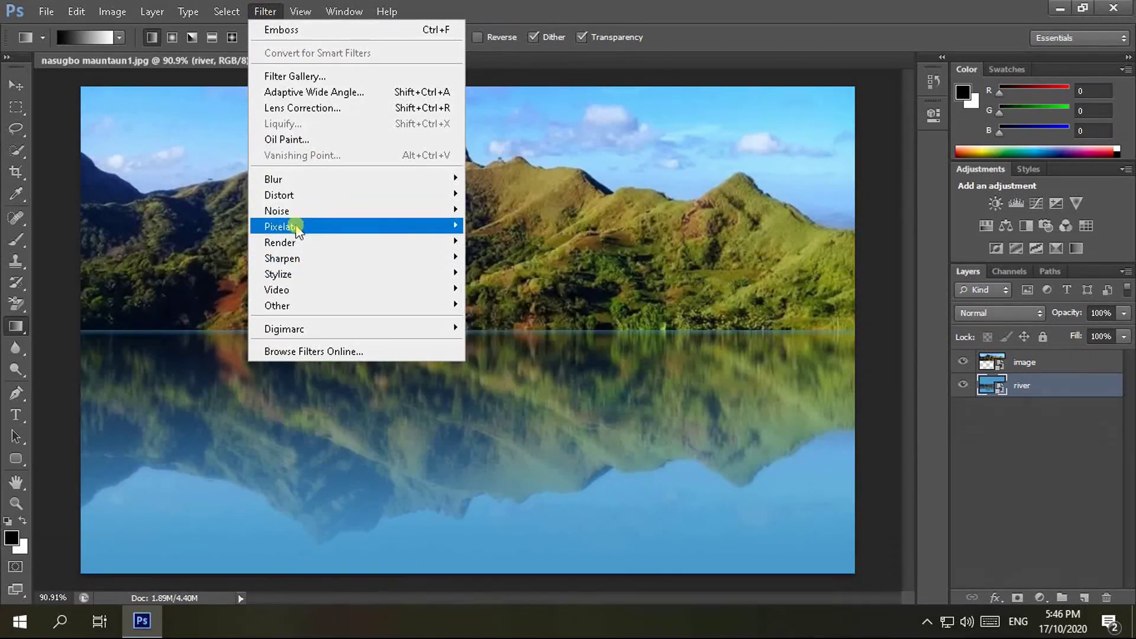
{"action": "mouse_move", "coordinate": [356, 194]}
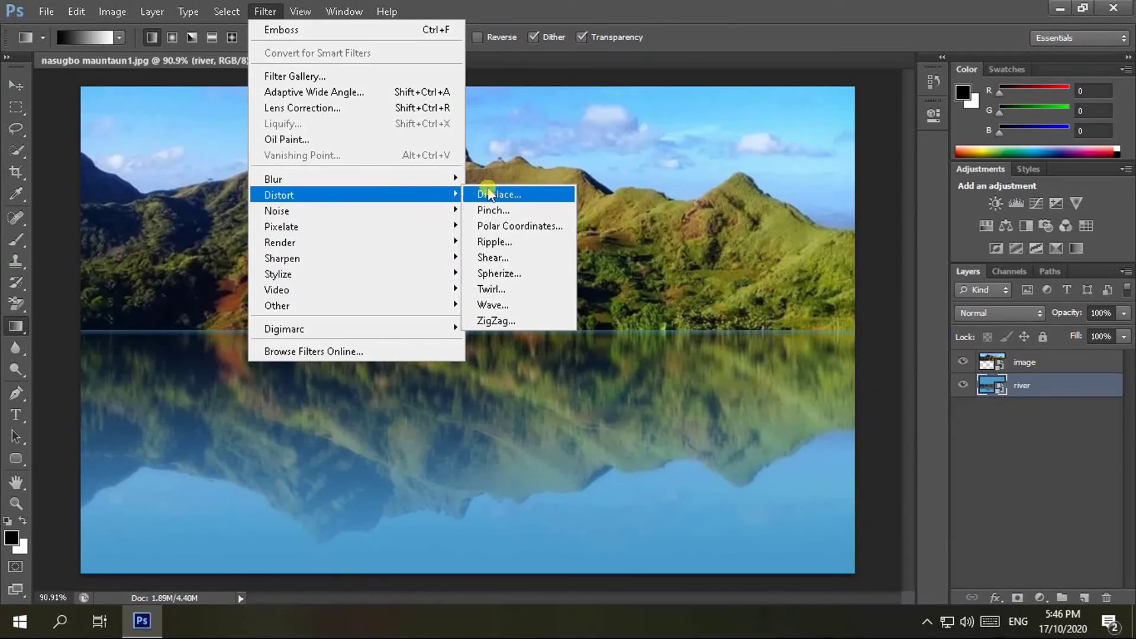
{"action": "left_click", "coordinate": [494, 195]}
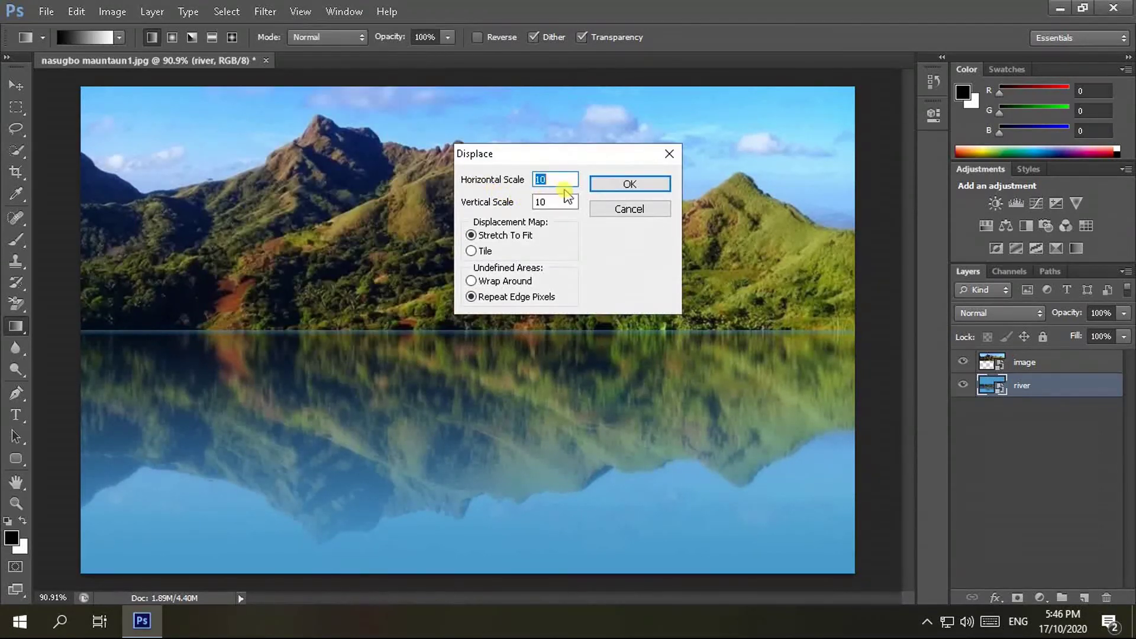
{"action": "type", "text": "30"}
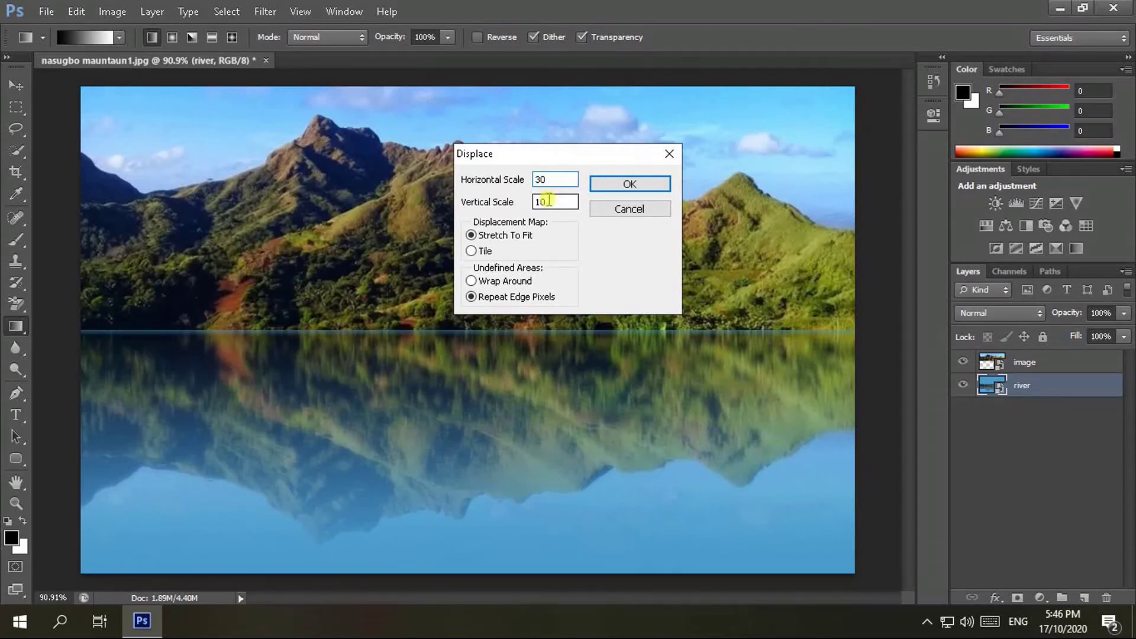
{"action": "double_click", "coordinate": [540, 202]}
{"action": "left_click", "coordinate": [625, 184]}
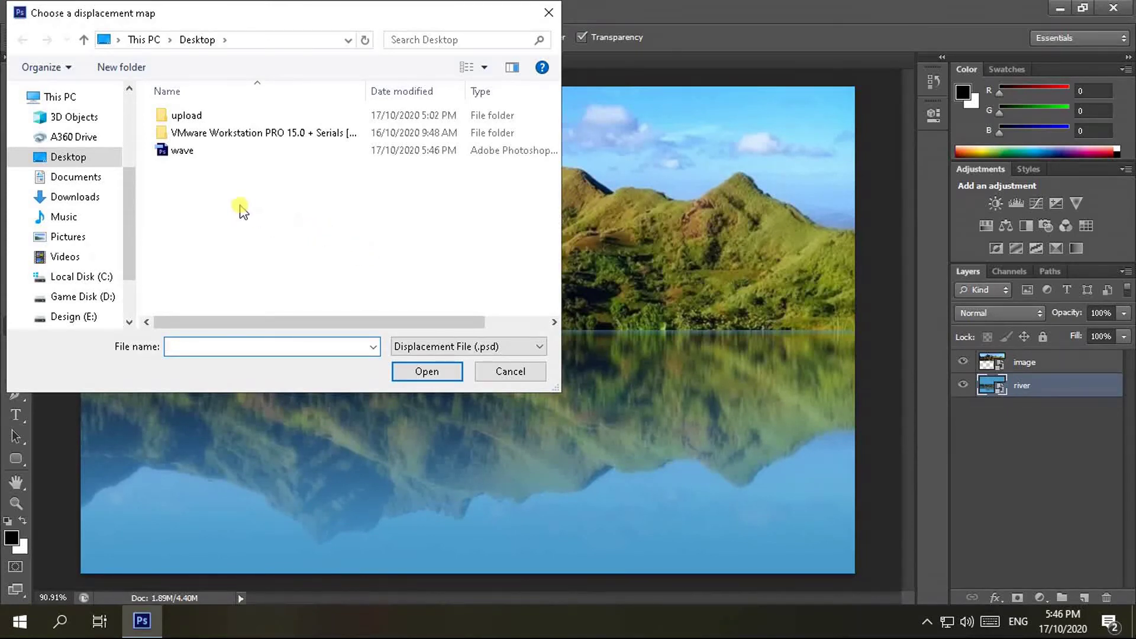
{"action": "left_click", "coordinate": [186, 153]}
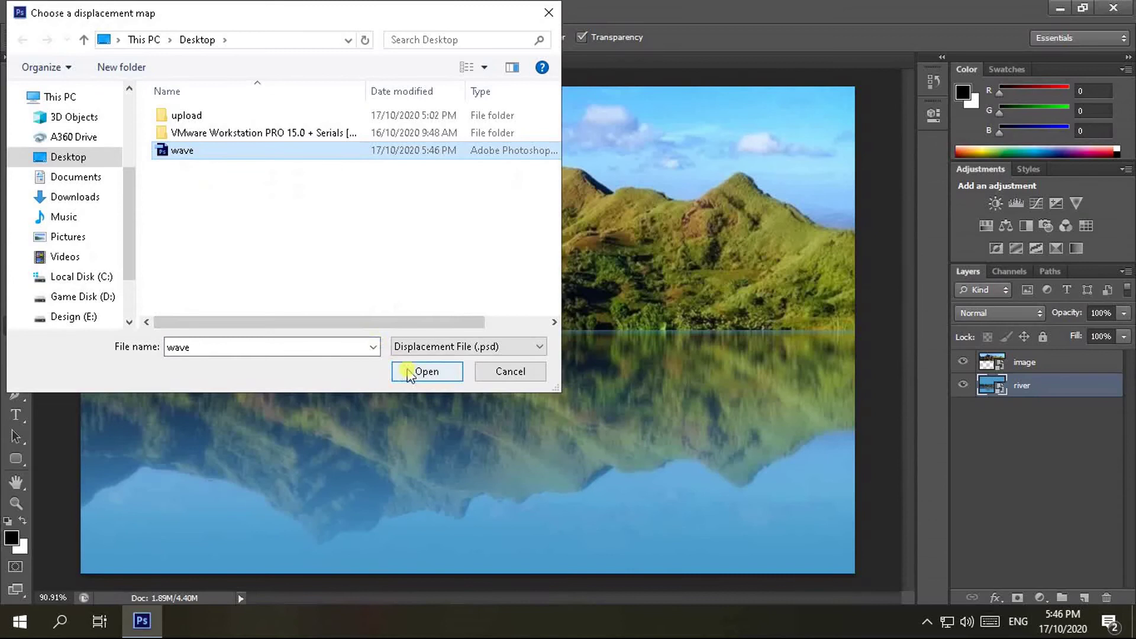
{"action": "left_click", "coordinate": [430, 372]}
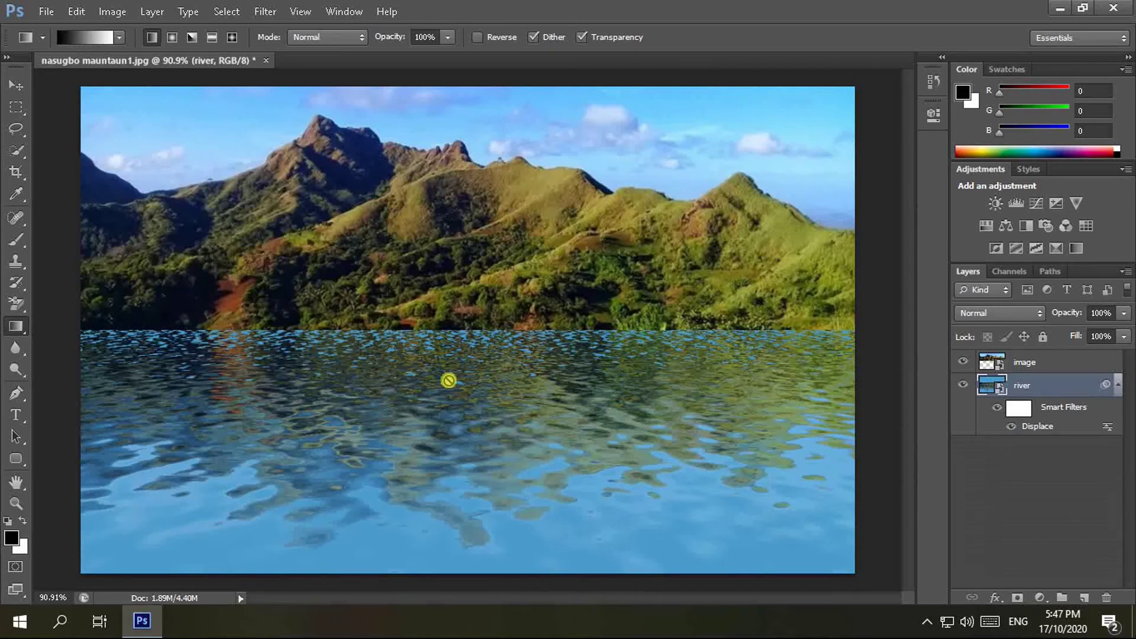
- Select the image layer and add a new empty Layer 1 above it
{"action": "left_click", "coordinate": [1023, 363]}
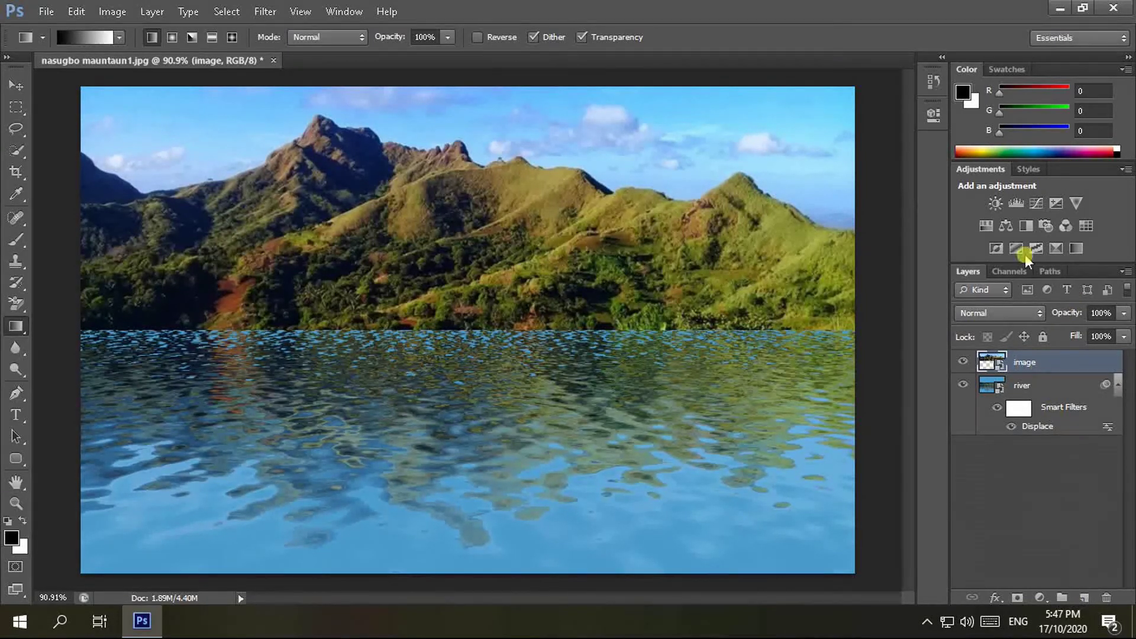
{"action": "left_click", "coordinate": [1088, 600]}
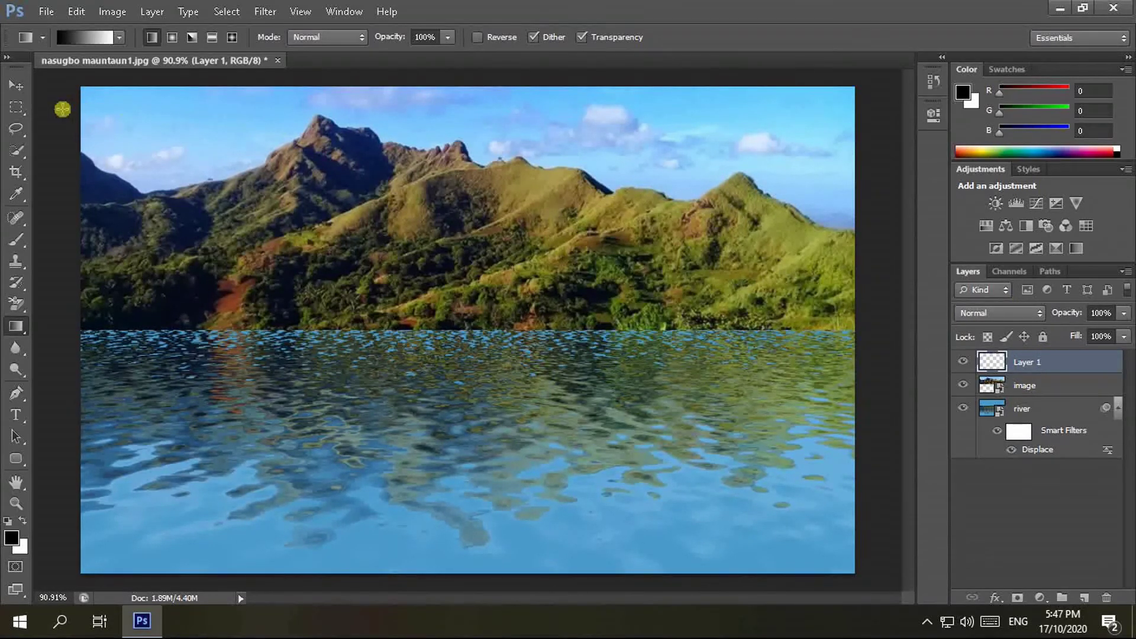
{"action": "left_click", "coordinate": [15, 113]}
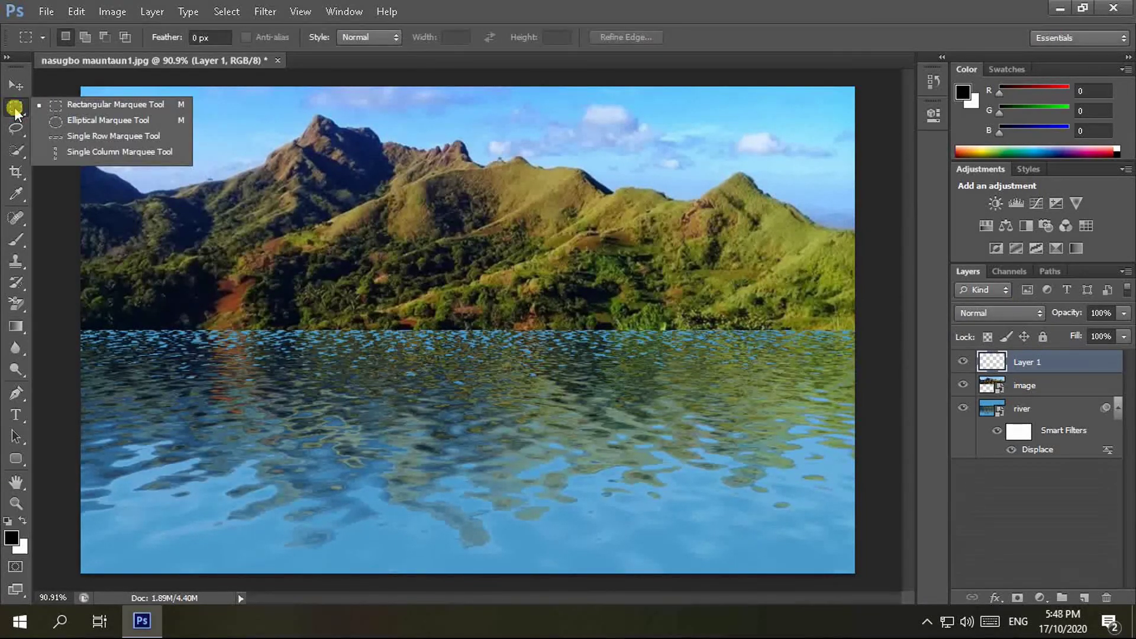
- Draw a thin rectangular marquee band across the full width of the shoreline
{"action": "left_click", "coordinate": [116, 106]}
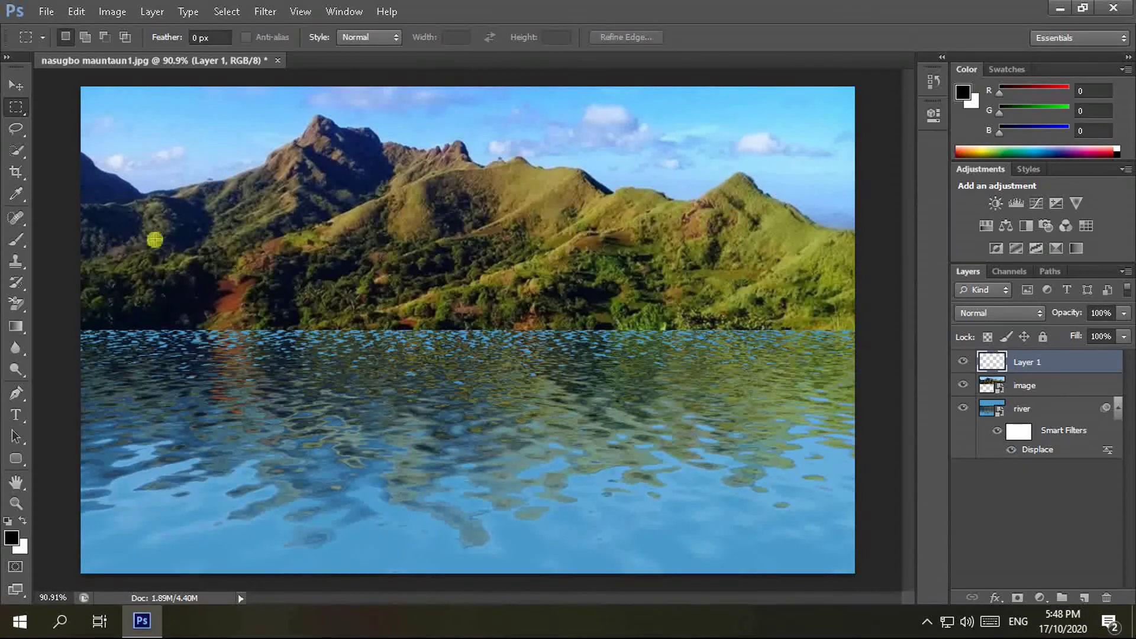
{"action": "mouse_move", "coordinate": [79, 312]}
{"action": "left_mouse_down"}
{"action": "mouse_move", "coordinate": [443, 351]}
{"action": "mouse_move", "coordinate": [835, 356]}
{"action": "left_mouse_up"}
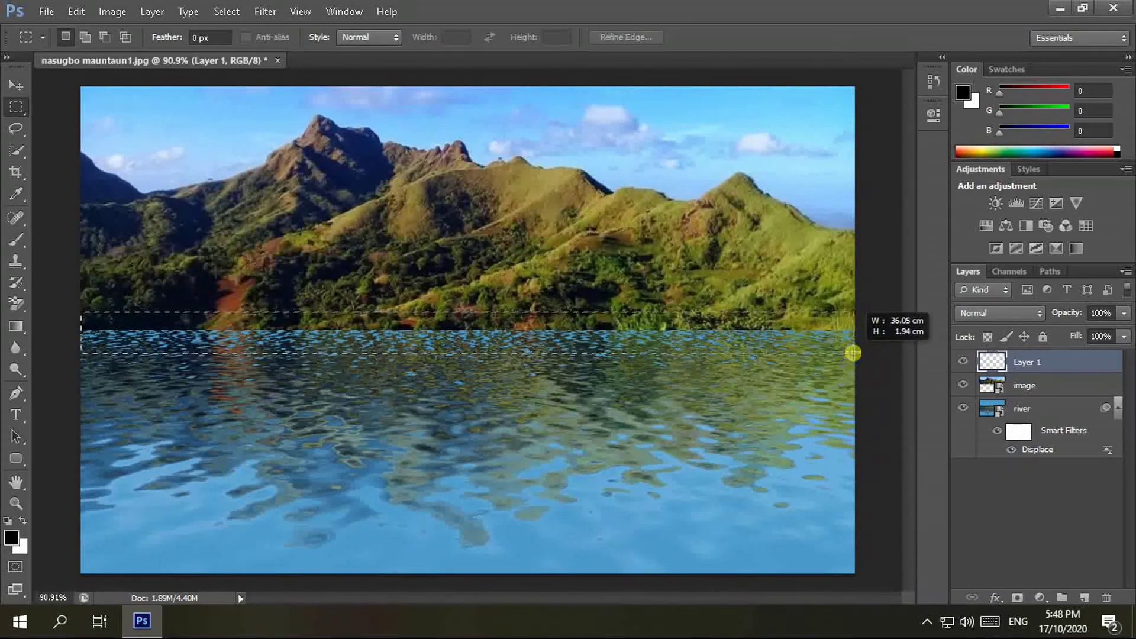
{"action": "left_click_drag", "start_coordinate": [834, 356], "coordinate": [848, 351]}
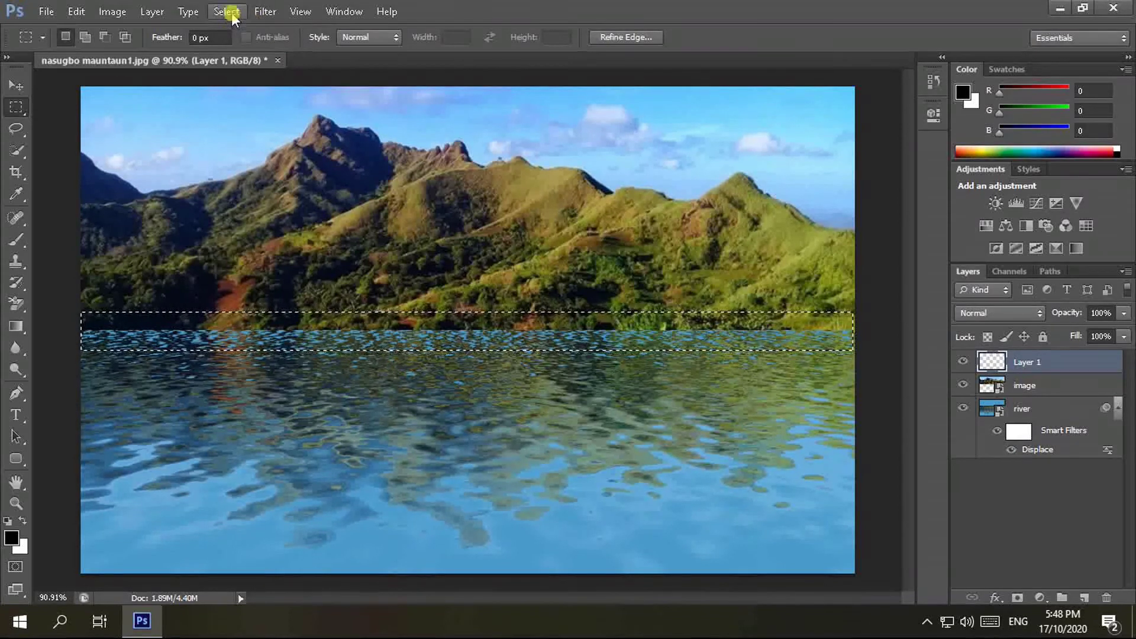
- Feather the shoreline selection by 15 px using Refine Edge
{"action": "left_click", "coordinate": [229, 12]}
{"action": "left_click", "coordinate": [258, 180]}
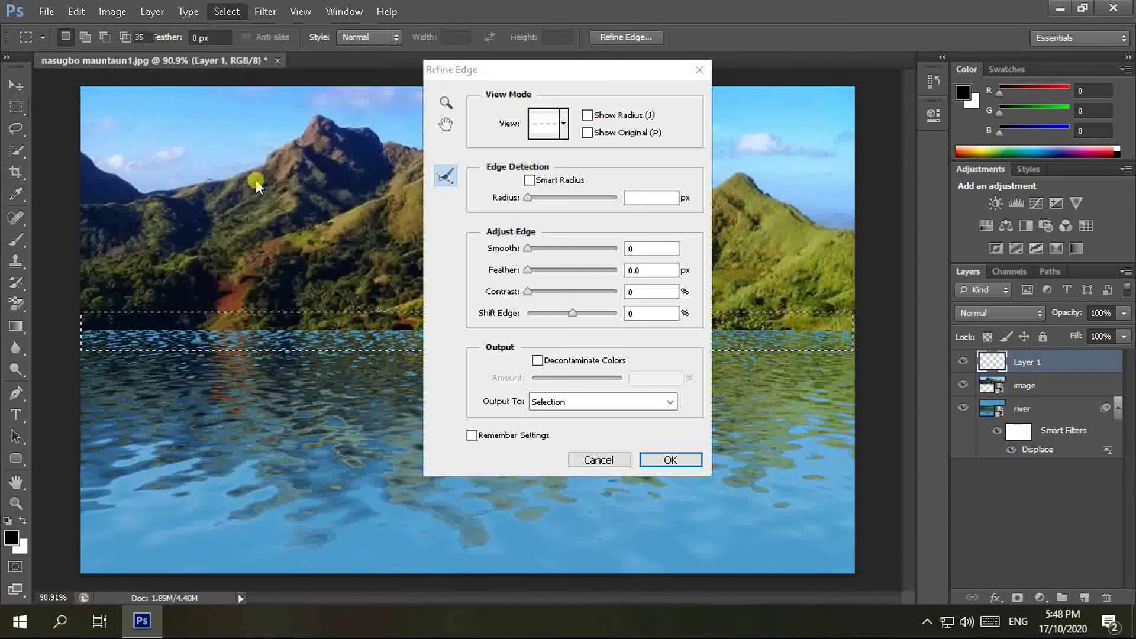
{"action": "left_click_drag", "start_coordinate": [614, 65], "coordinate": [954, 154]}
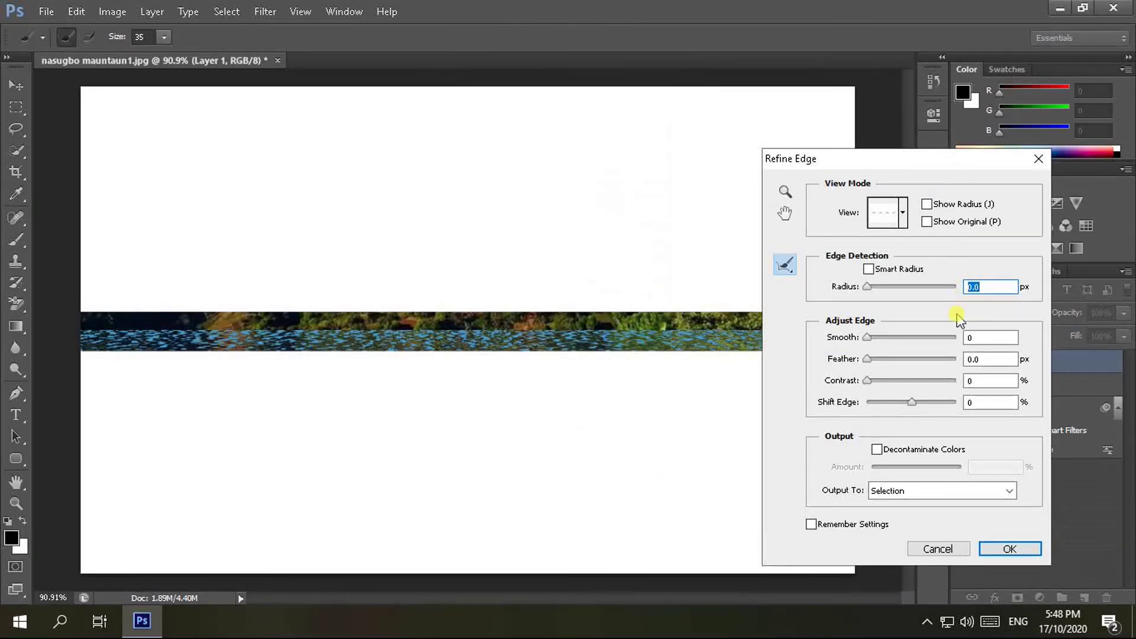
{"action": "left_click", "coordinate": [977, 359]}
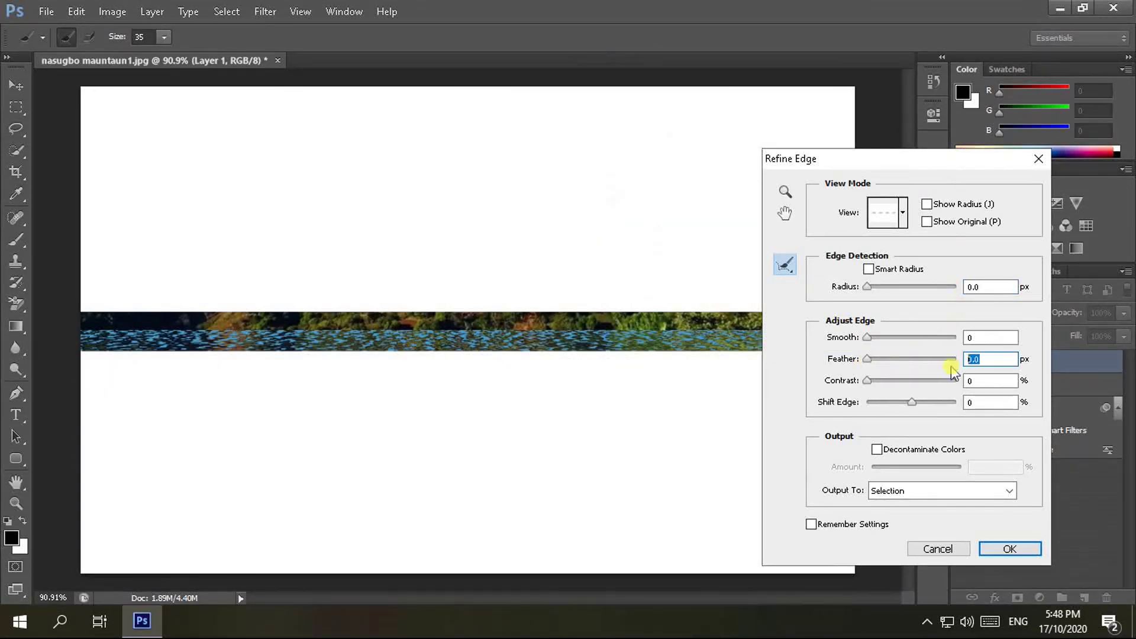
{"action": "type", "text": "15"}
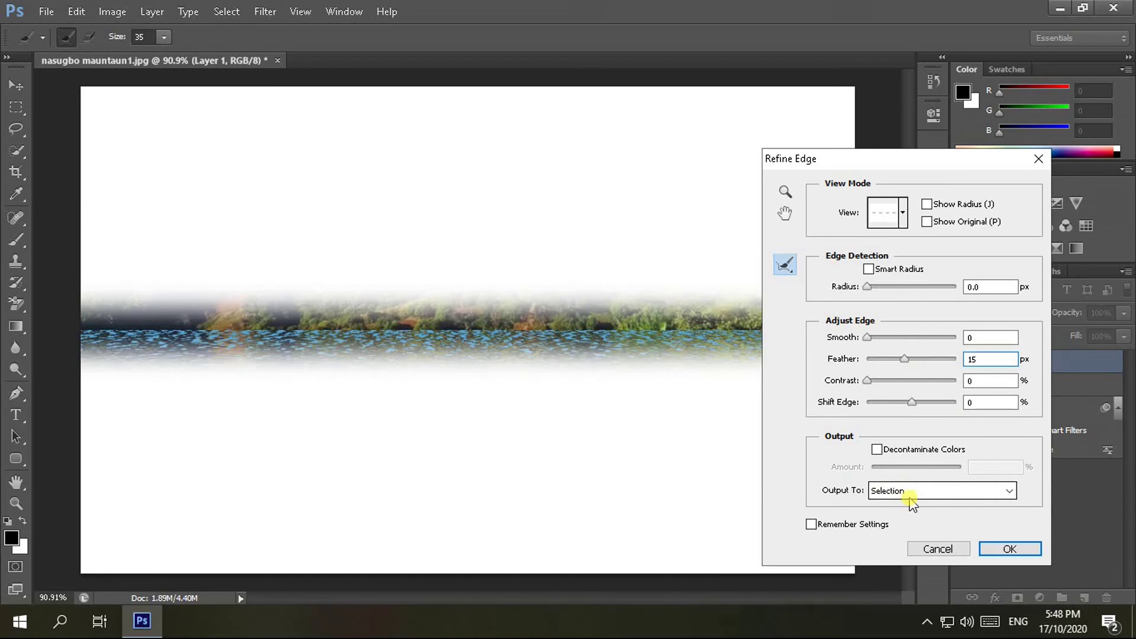
{"action": "left_click", "coordinate": [1007, 549]}
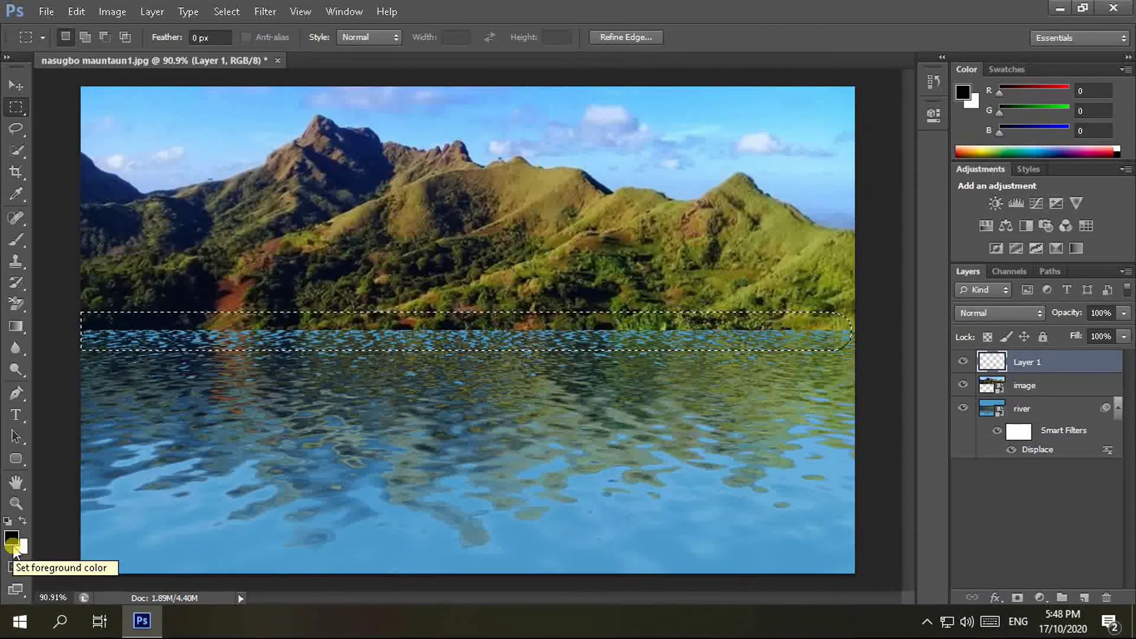
- Fill the band with black, deselect it, and set Layer 1 to Soft Light at 90% opacity
{"action": "key", "text": "alt+Delete"}
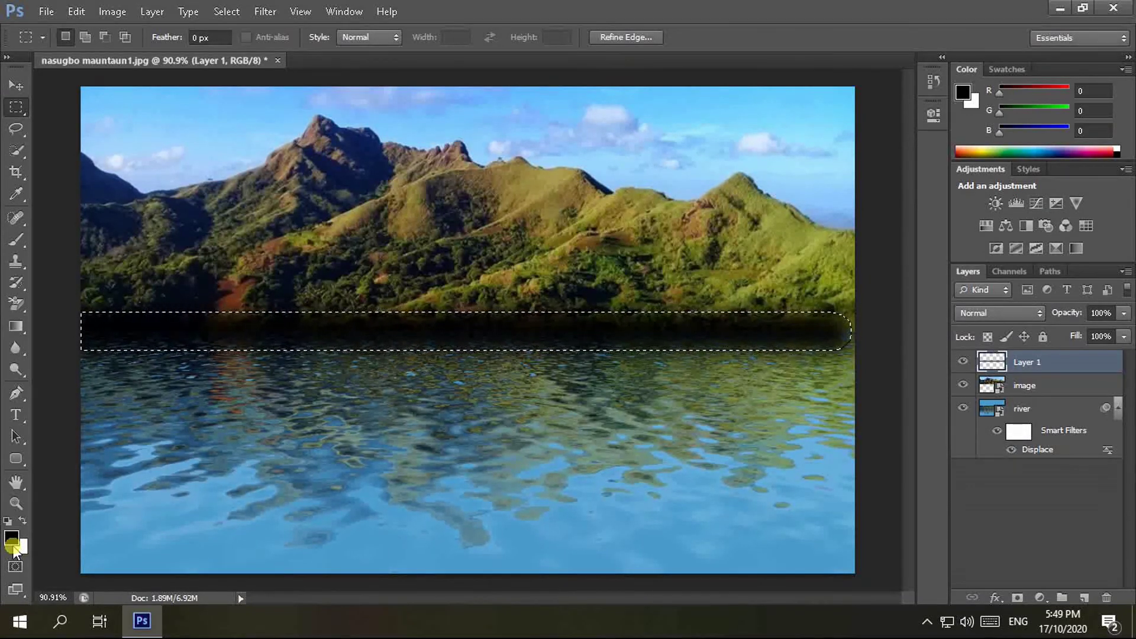
{"action": "key", "text": "ctrl+d"}
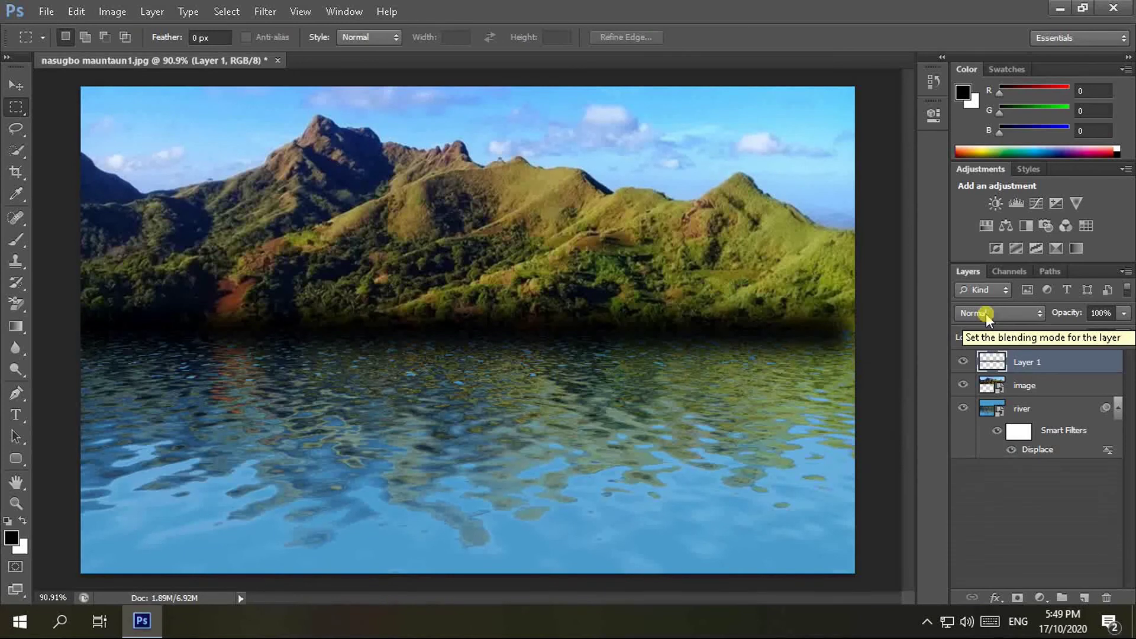
{"action": "left_click", "coordinate": [987, 317]}
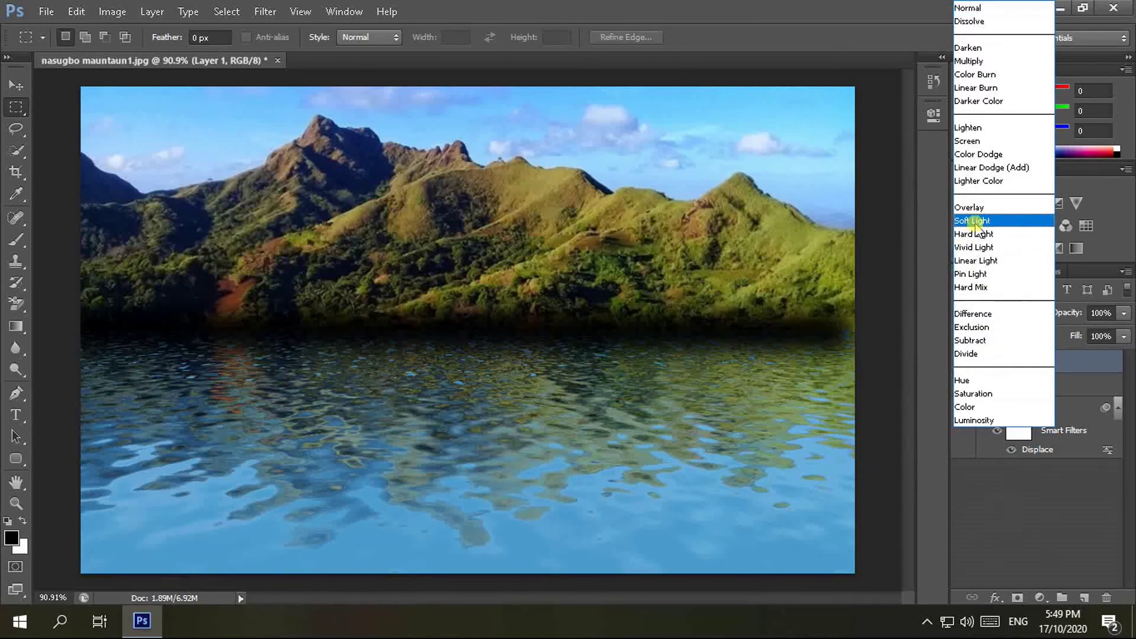
{"action": "left_click", "coordinate": [974, 222]}
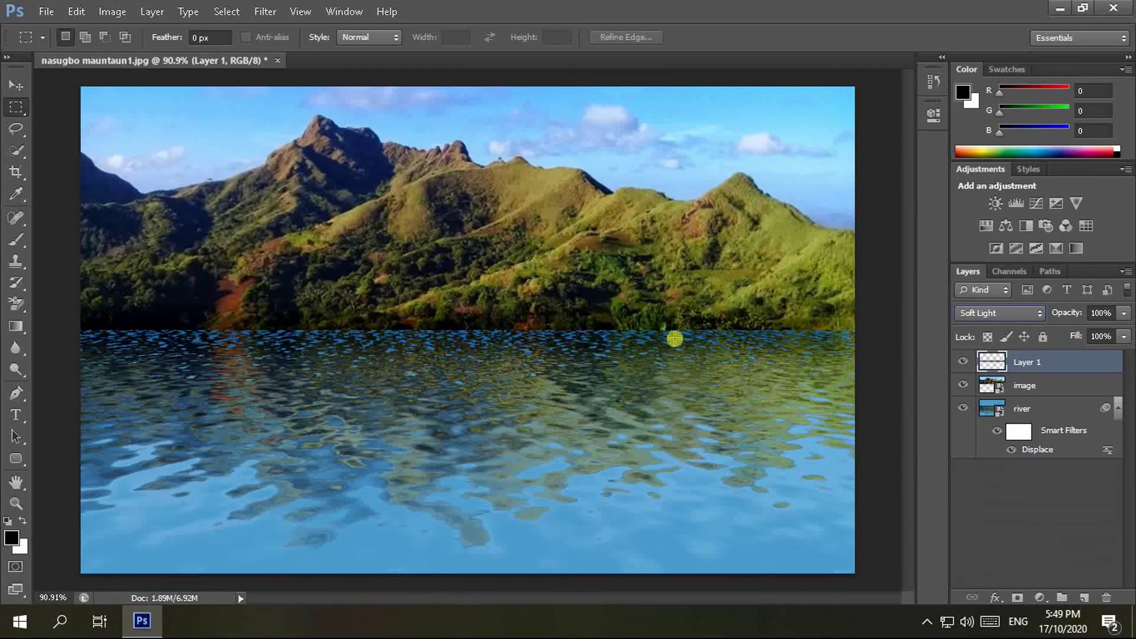
{"action": "left_click", "coordinate": [1123, 336]}
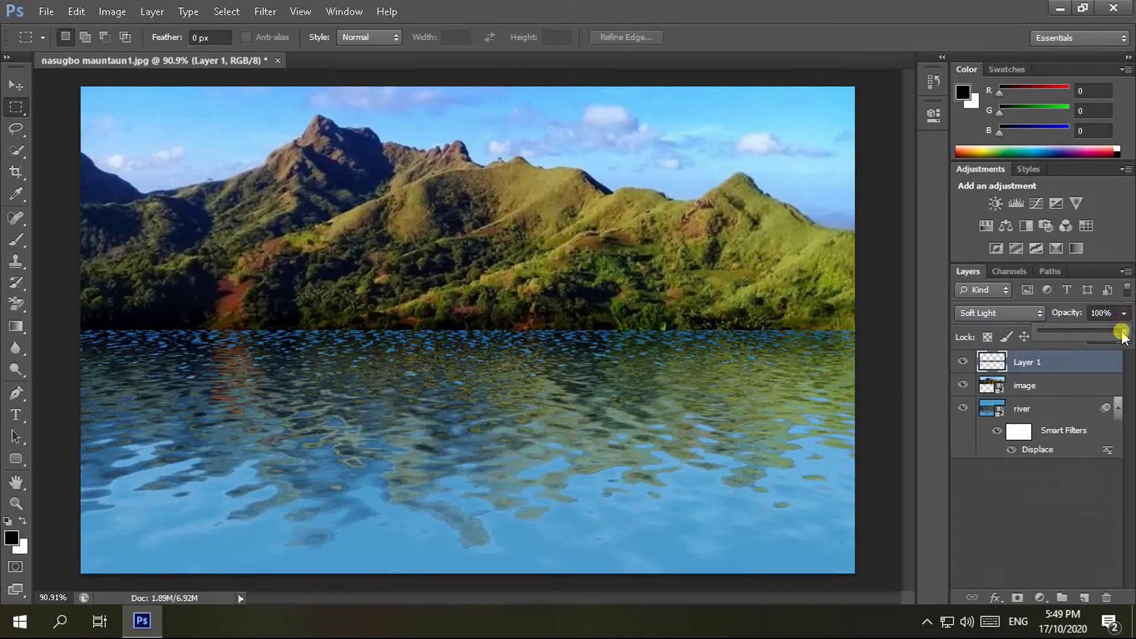
{"action": "left_click", "coordinate": [1099, 314]}
{"action": "type", "text": "90"}
{"action": "key", "text": "Return"}
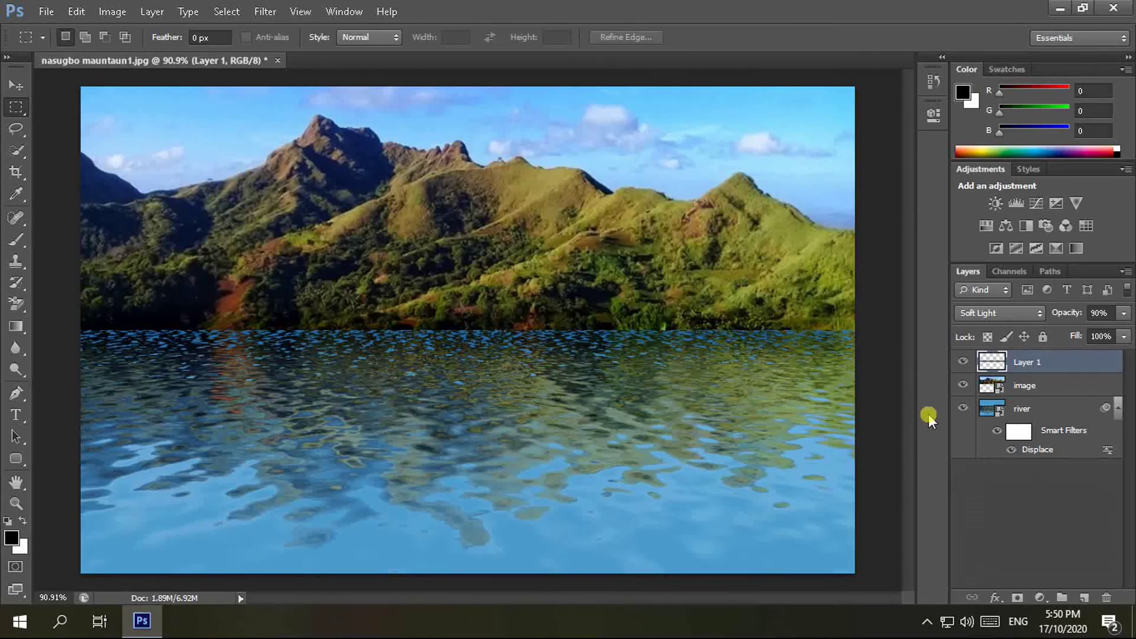
{"action": "left_click", "coordinate": [927, 621]}
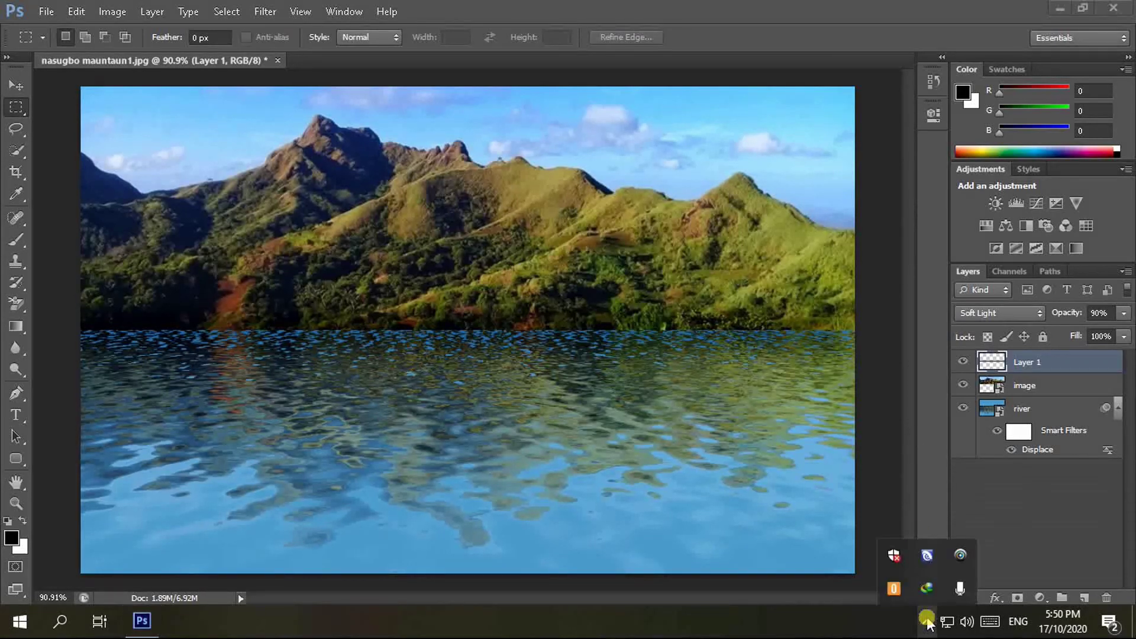
{"action": "right_click", "coordinate": [962, 561]}
{"action": "left_click", "coordinate": [903, 495]}
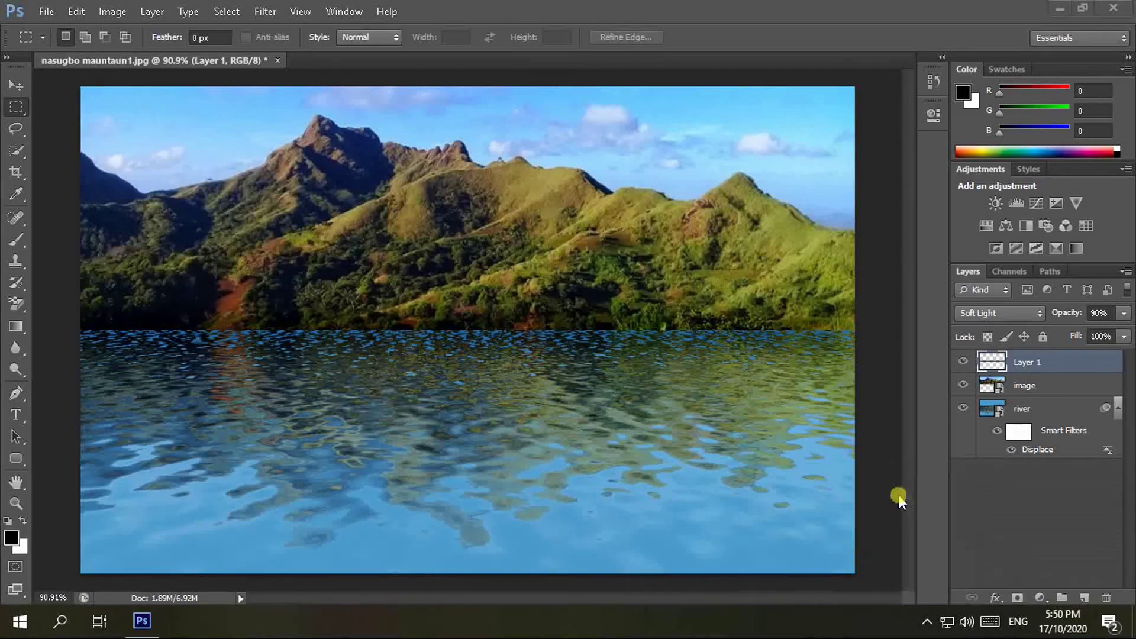